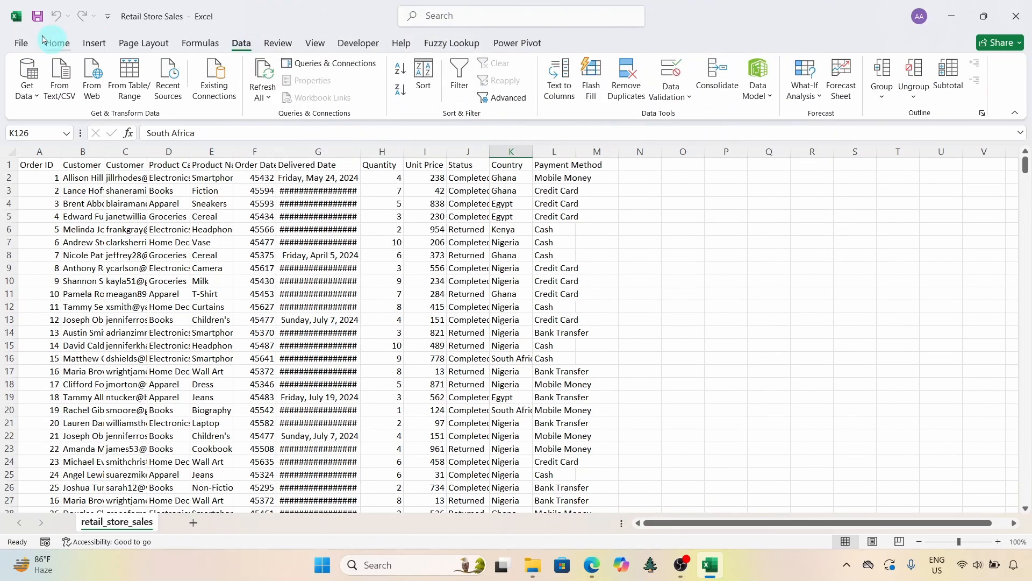
Step: Enable the Analysis ToolPak and Analysis ToolPak - VBA add-ins
{"action": "left_click", "coordinate": [22, 43]}
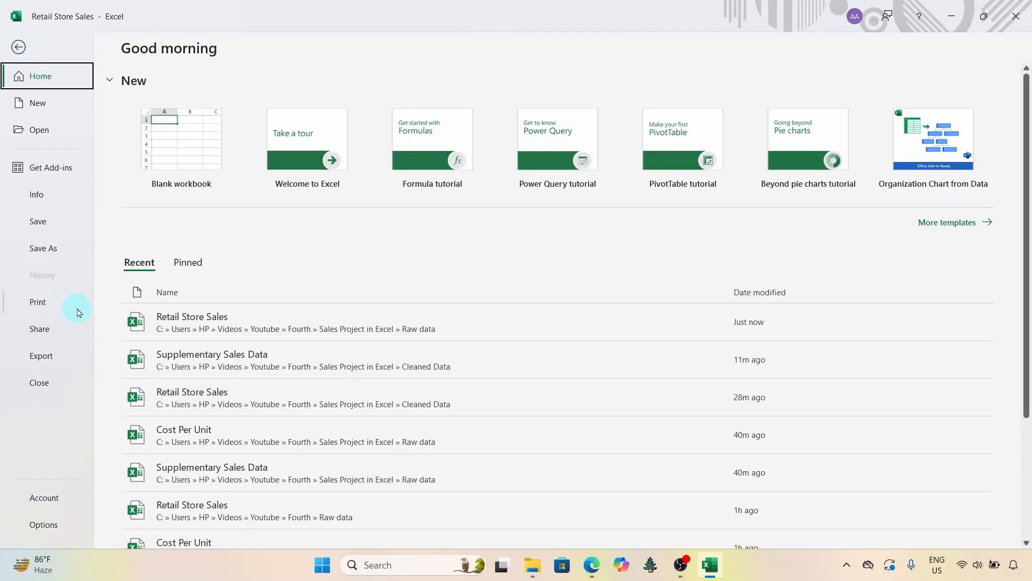
{"action": "left_click", "coordinate": [49, 519]}
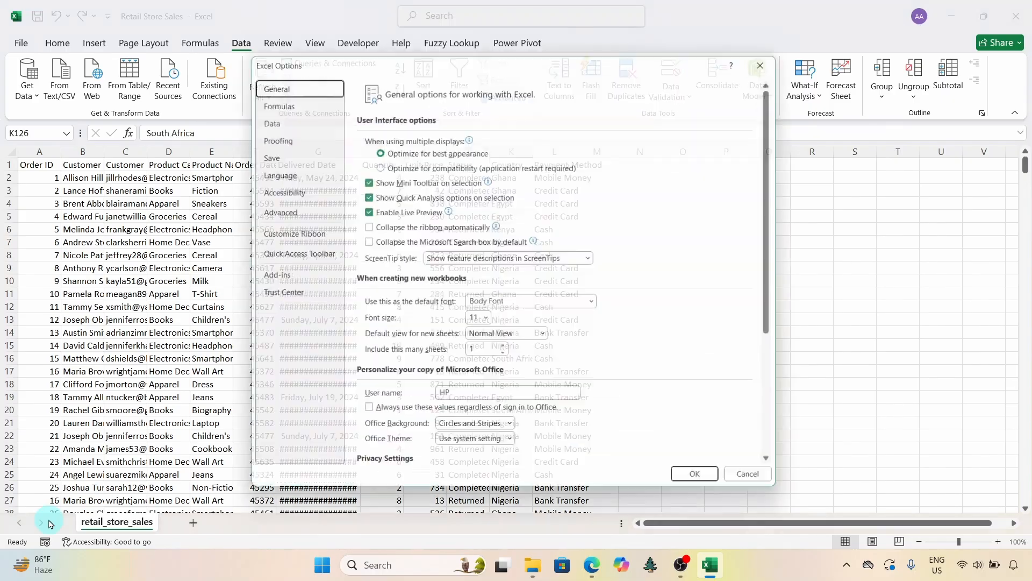
{"action": "left_click", "coordinate": [268, 278]}
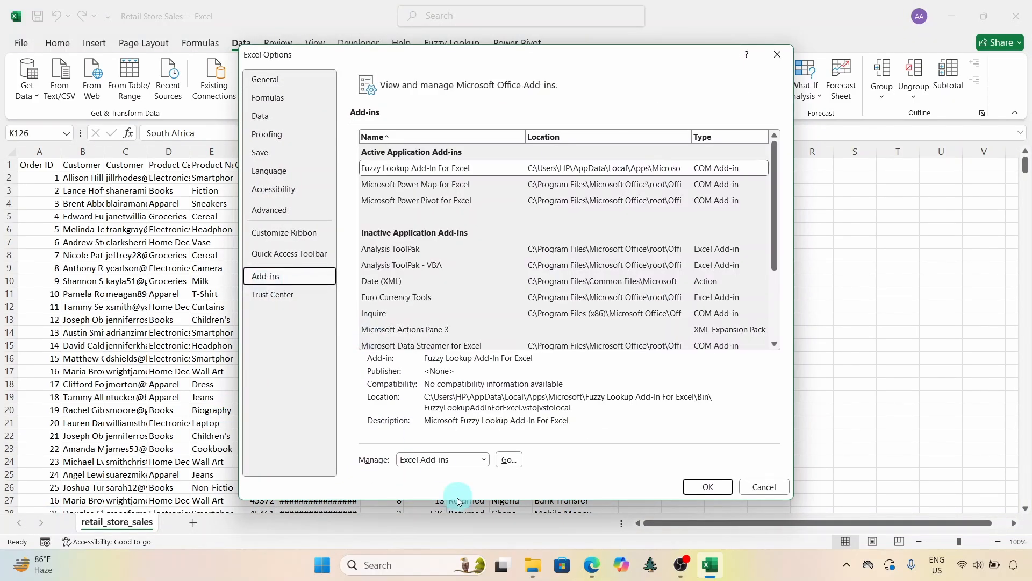
{"action": "left_click", "coordinate": [508, 463]}
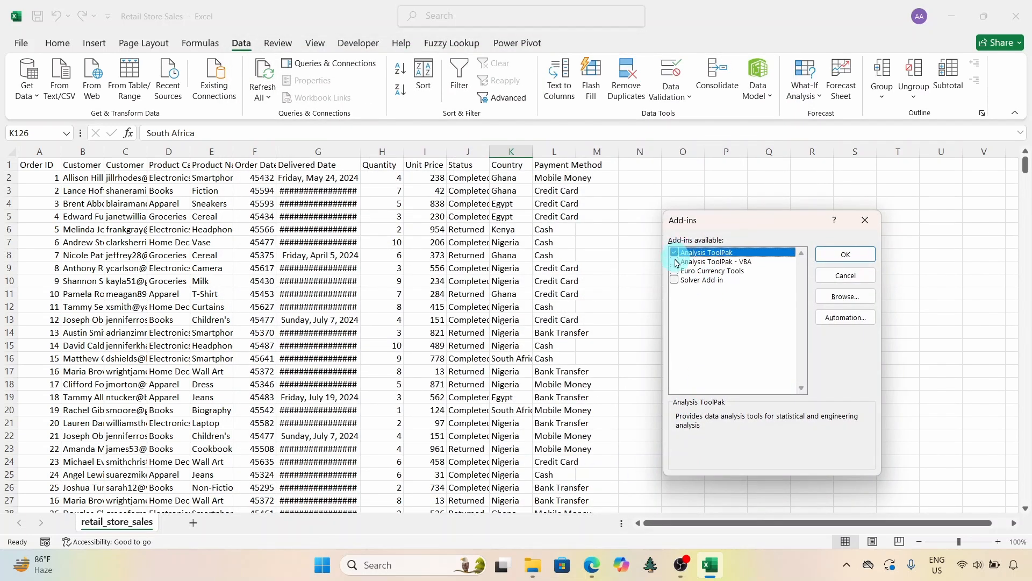
{"action": "left_click", "coordinate": [674, 262]}
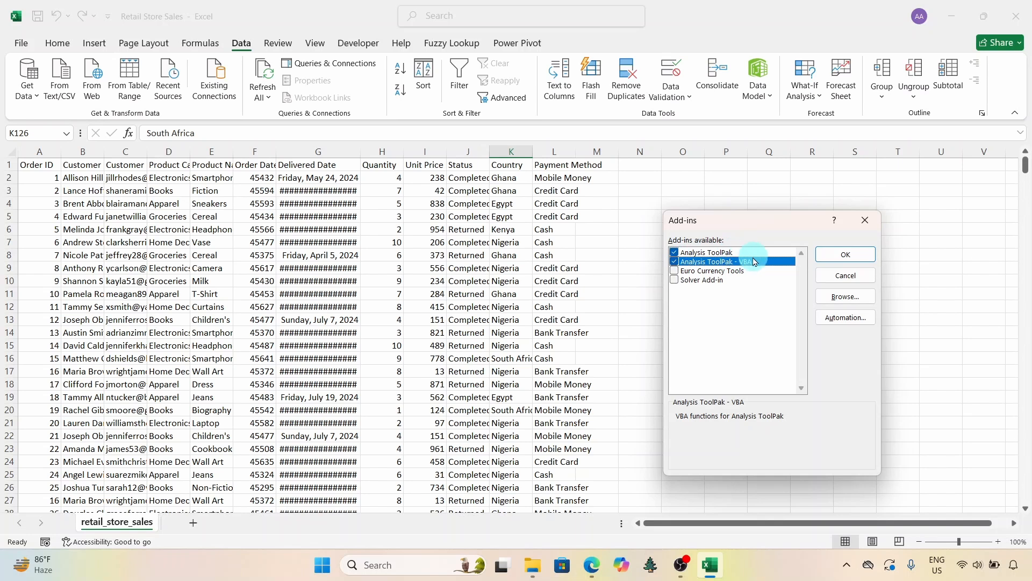
{"action": "left_click", "coordinate": [833, 255]}
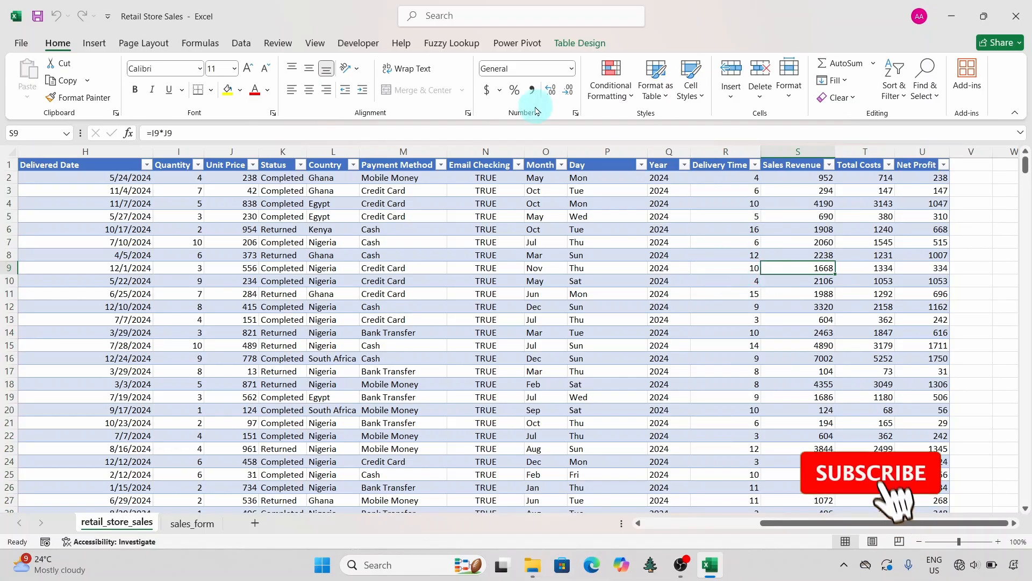
Step: Start a Descriptive Statistics analysis with the input range R1:U560, covering Delivery Time through Net Profit
{"action": "left_click", "coordinate": [241, 43]}
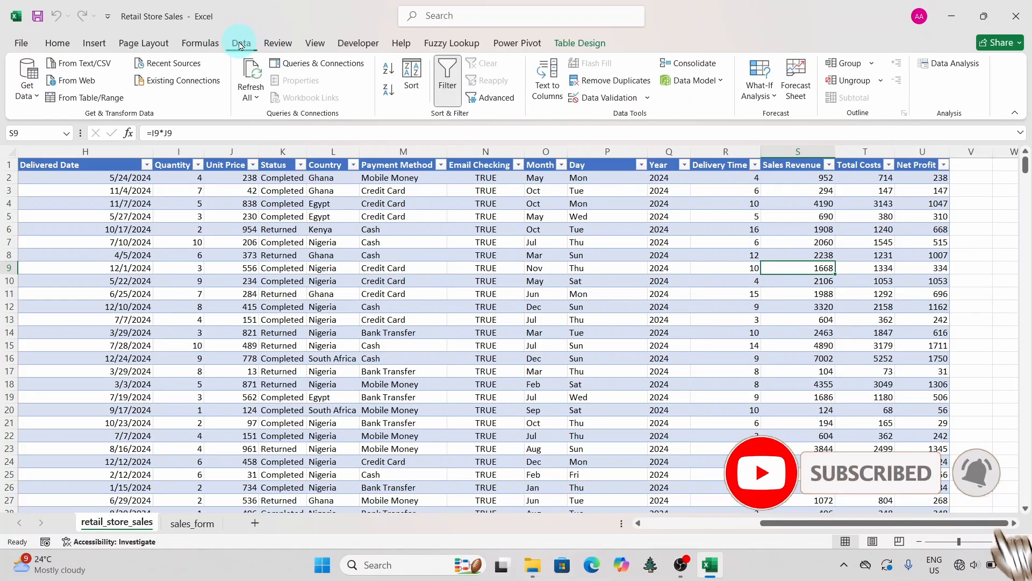
{"action": "left_click", "coordinate": [952, 64]}
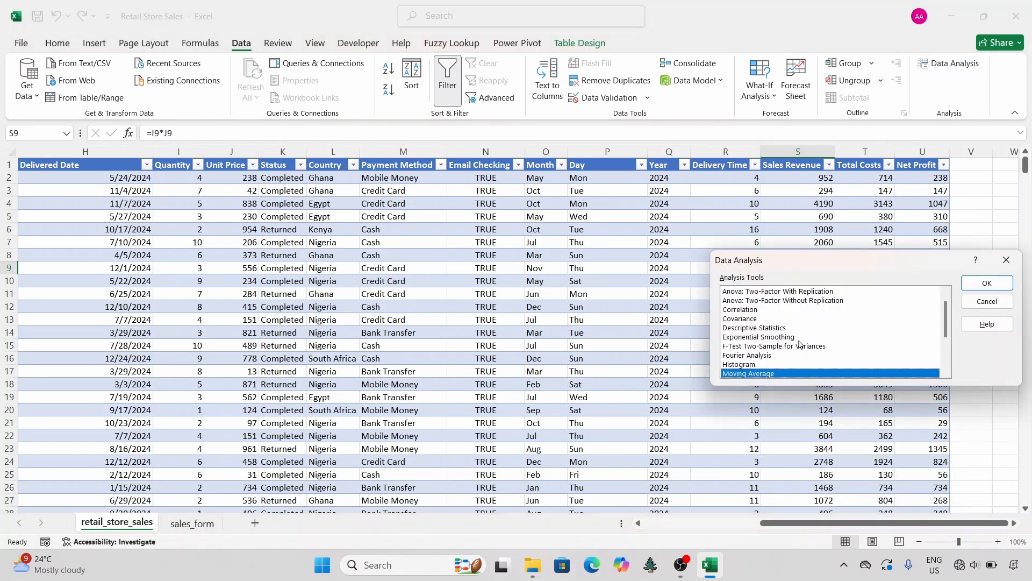
{"action": "left_click", "coordinate": [756, 329]}
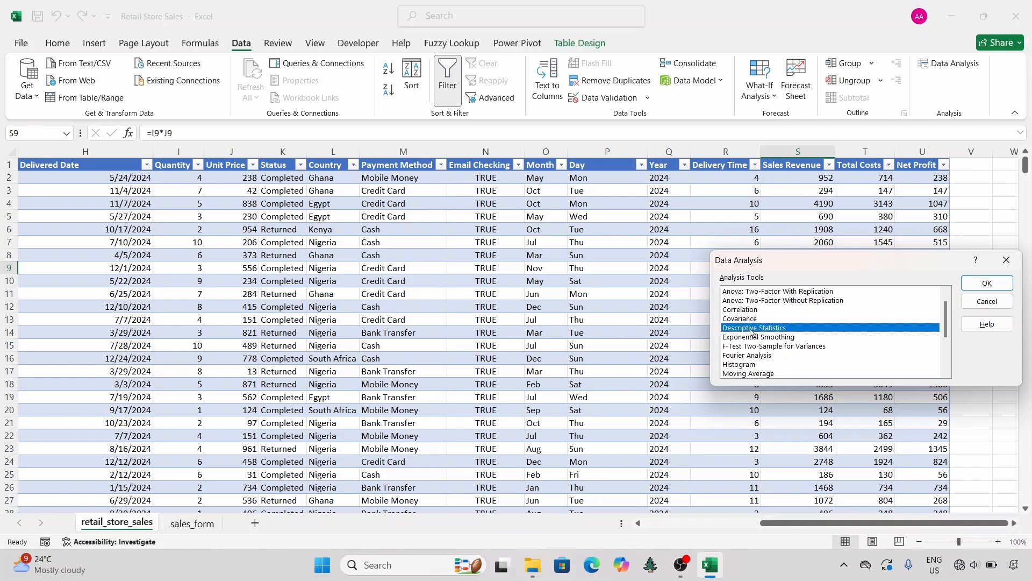
{"action": "left_click", "coordinate": [974, 288]}
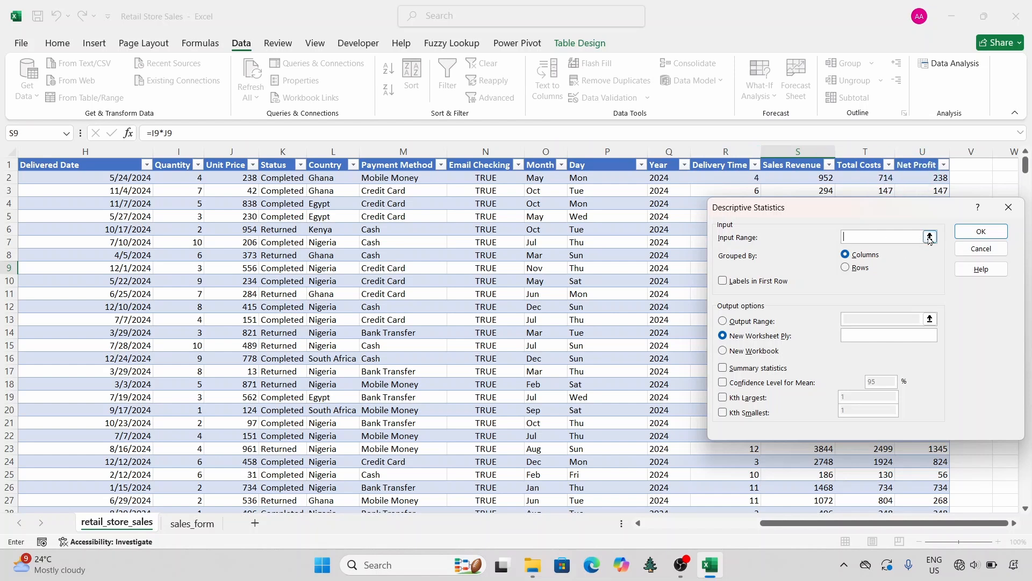
{"action": "left_click_drag", "start_coordinate": [903, 205], "coordinate": [482, 197]}
{"action": "left_click", "coordinate": [509, 229]}
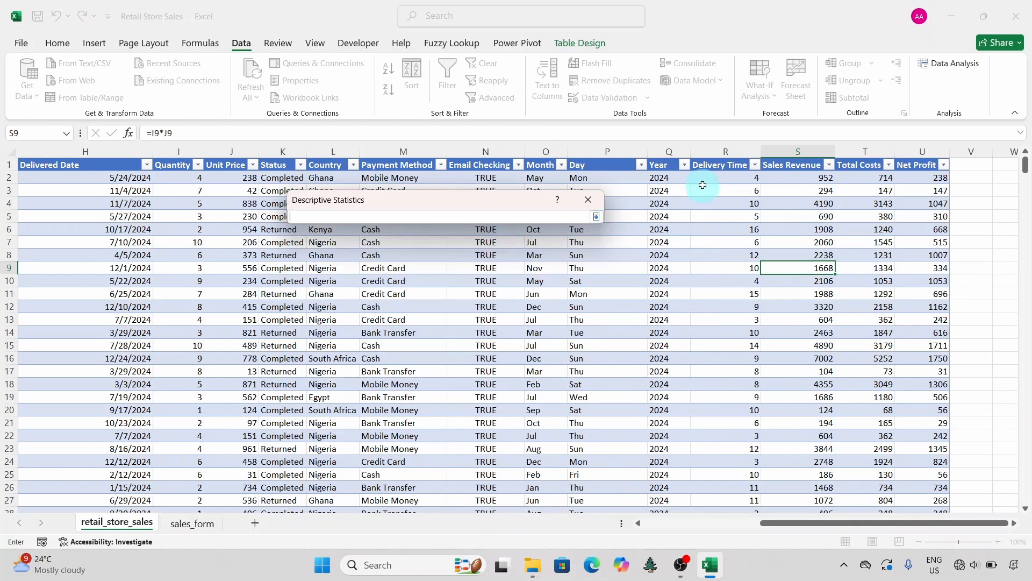
{"action": "left_click_drag", "start_coordinate": [722, 166], "coordinate": [908, 155]}
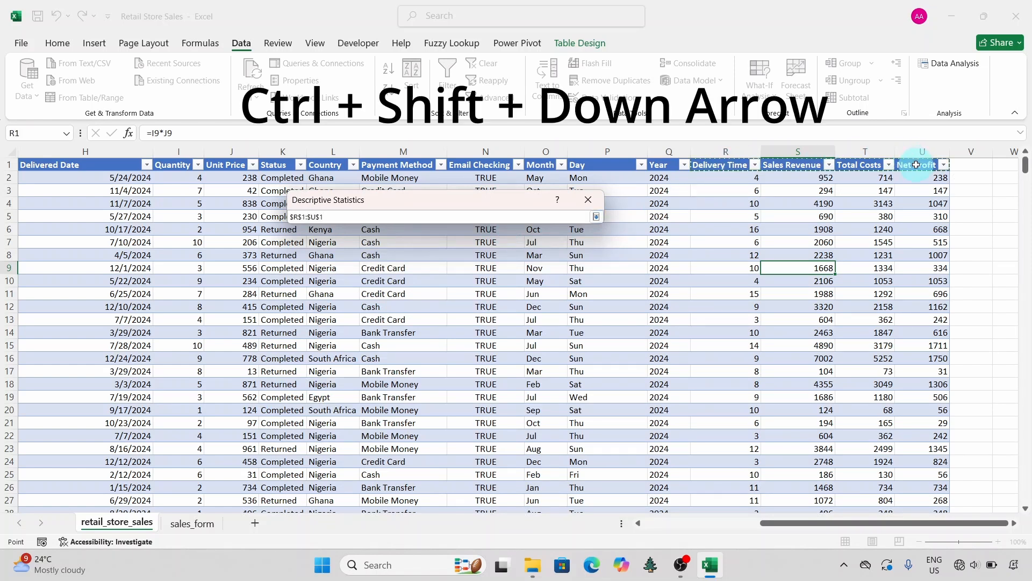
{"action": "key", "text": "ctrl+shift+Down"}
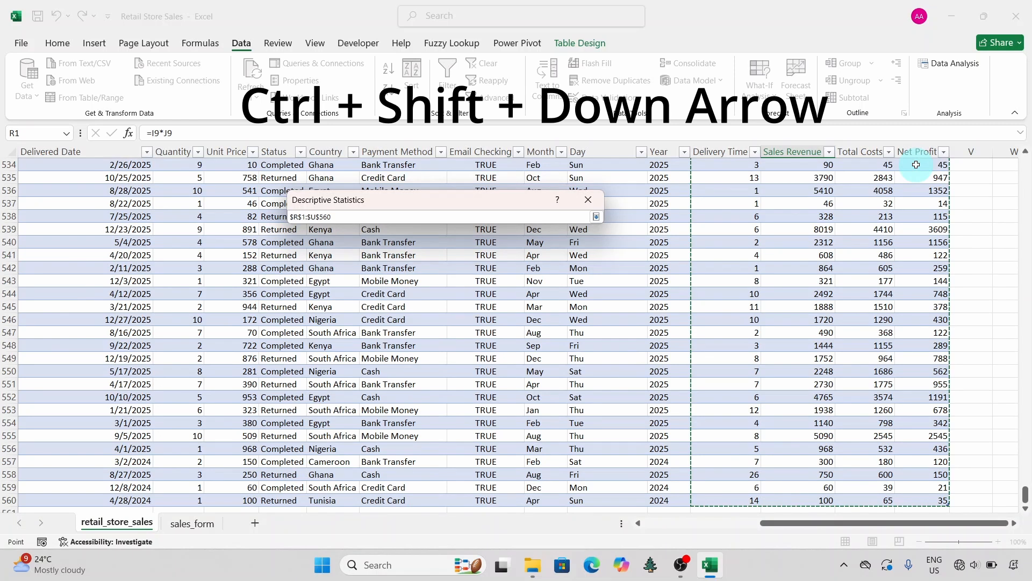
{"action": "left_click", "coordinate": [597, 216]}
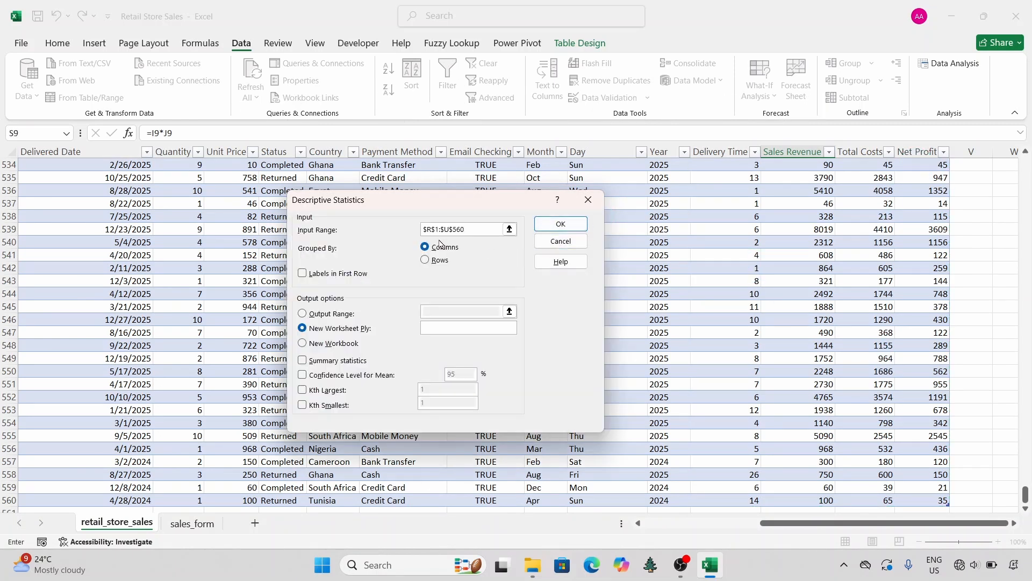
Step: Run the analysis with labels in the first row and summary statistics, output to a new worksheet
{"action": "left_click", "coordinate": [302, 274]}
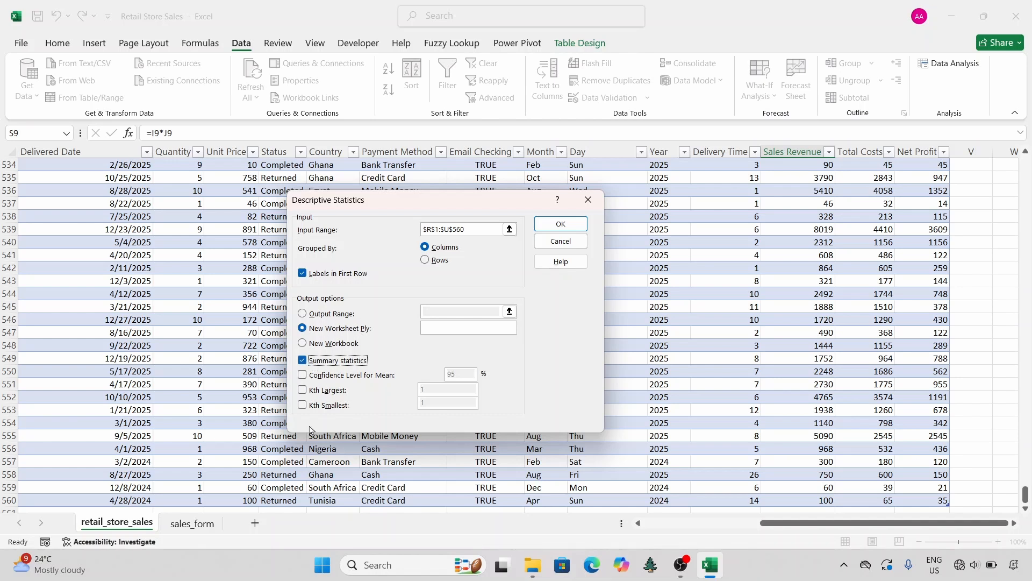
{"action": "left_click", "coordinate": [257, 527]}
{"action": "left_click", "coordinate": [552, 221]}
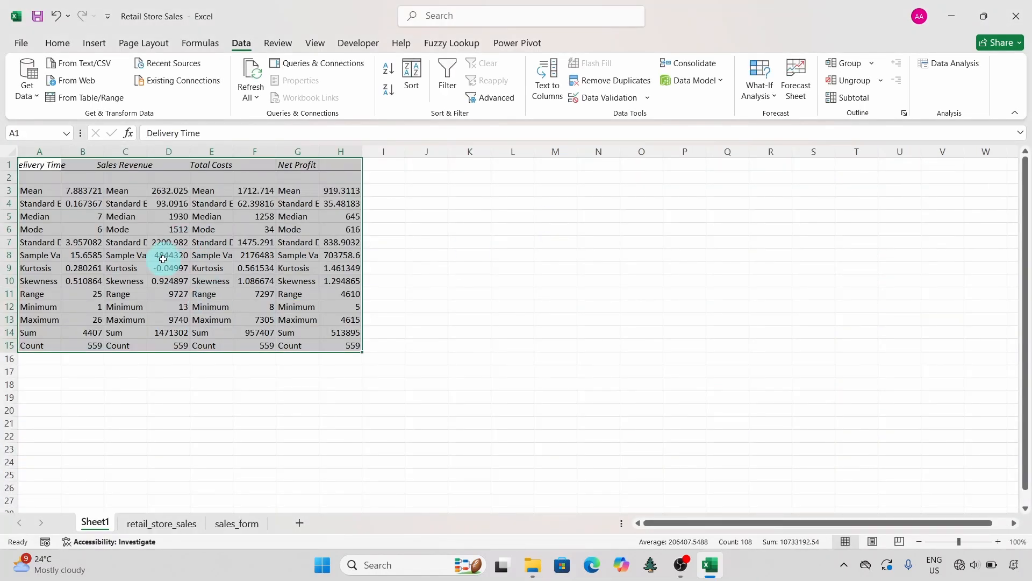
Step: Cut the whole statistics table and paste it starting at cell E5
{"action": "left_click", "coordinate": [57, 43]}
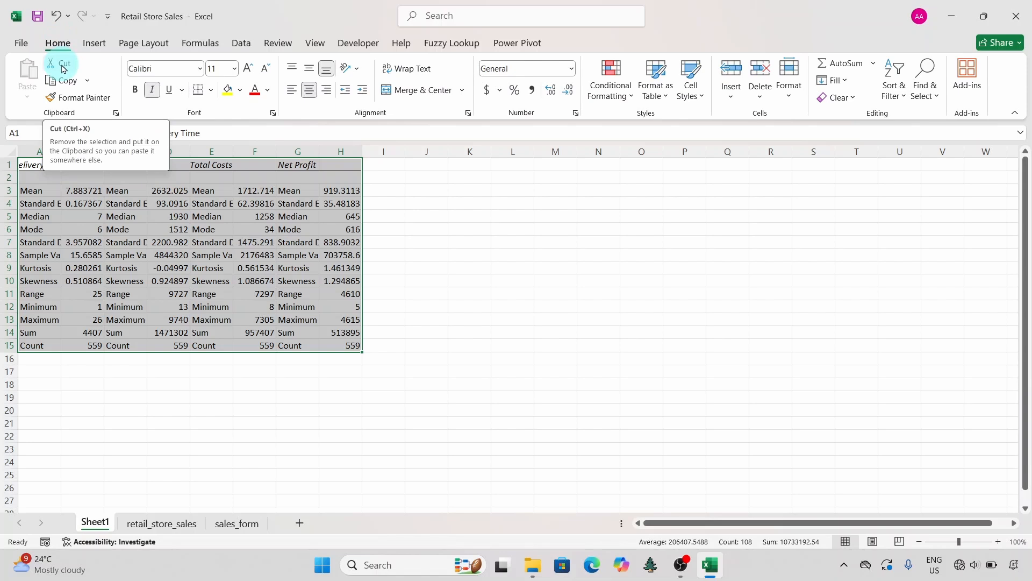
{"action": "left_click", "coordinate": [62, 67]}
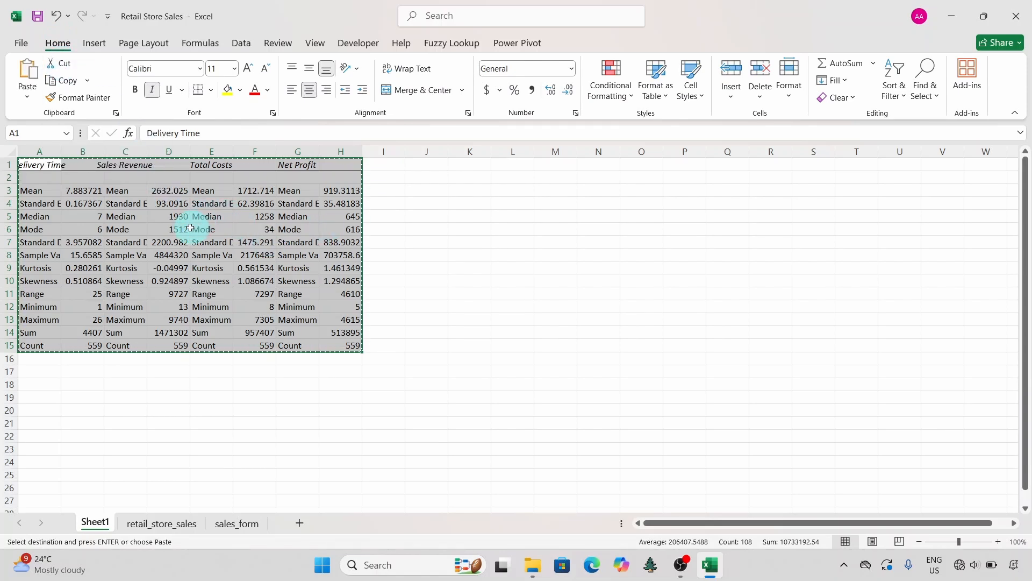
{"action": "left_click", "coordinate": [208, 218]}
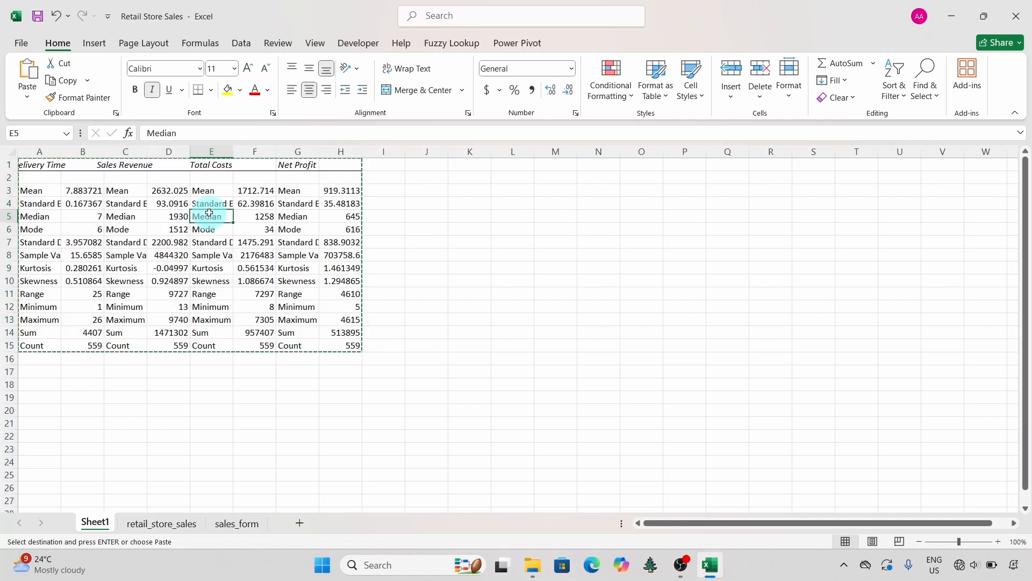
{"action": "left_click", "coordinate": [31, 66]}
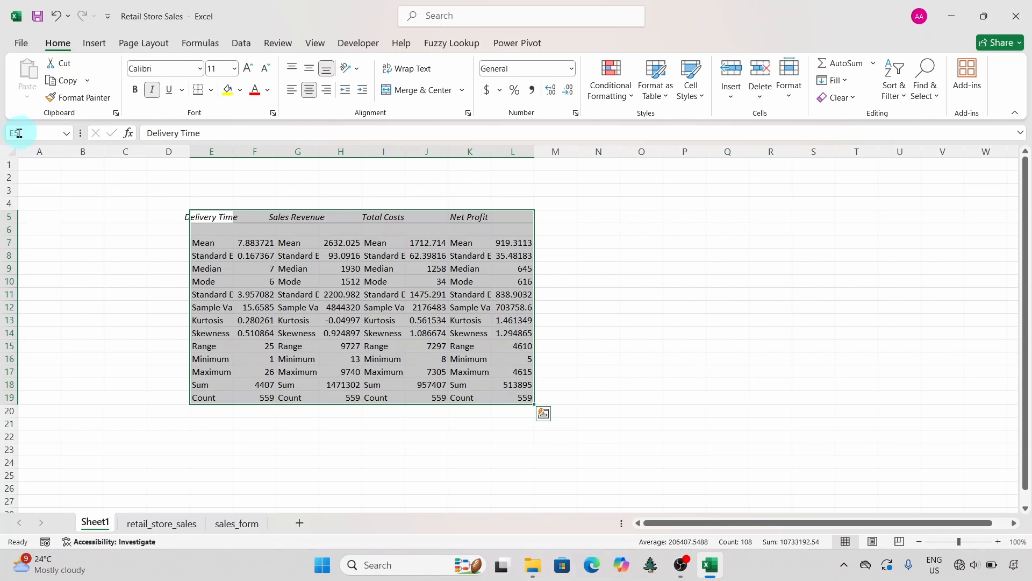
Step: Autofit all column widths on the statistics sheet and deselect the cells
{"action": "left_click", "coordinate": [12, 149]}
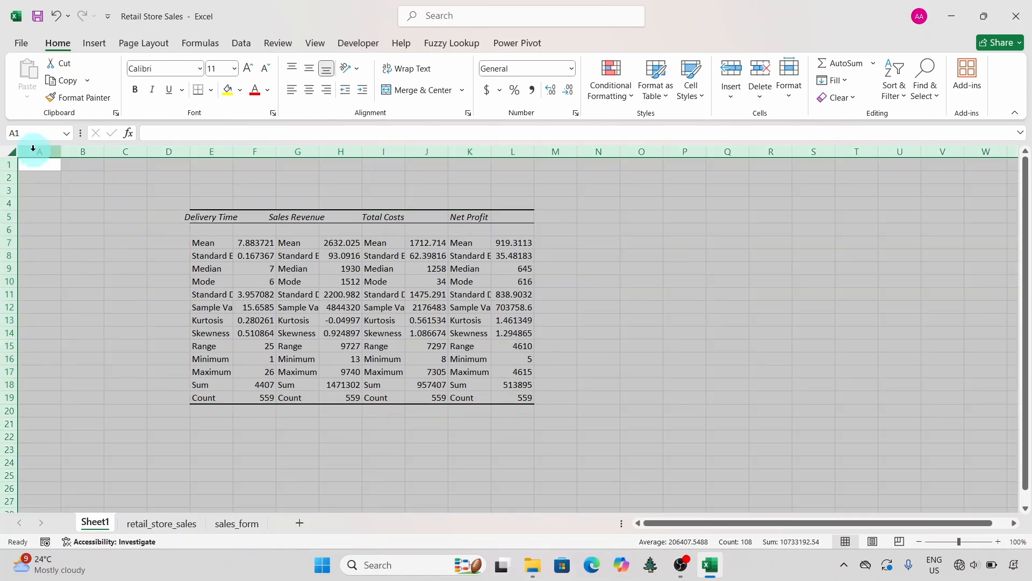
{"action": "double_click", "coordinate": [60, 152]}
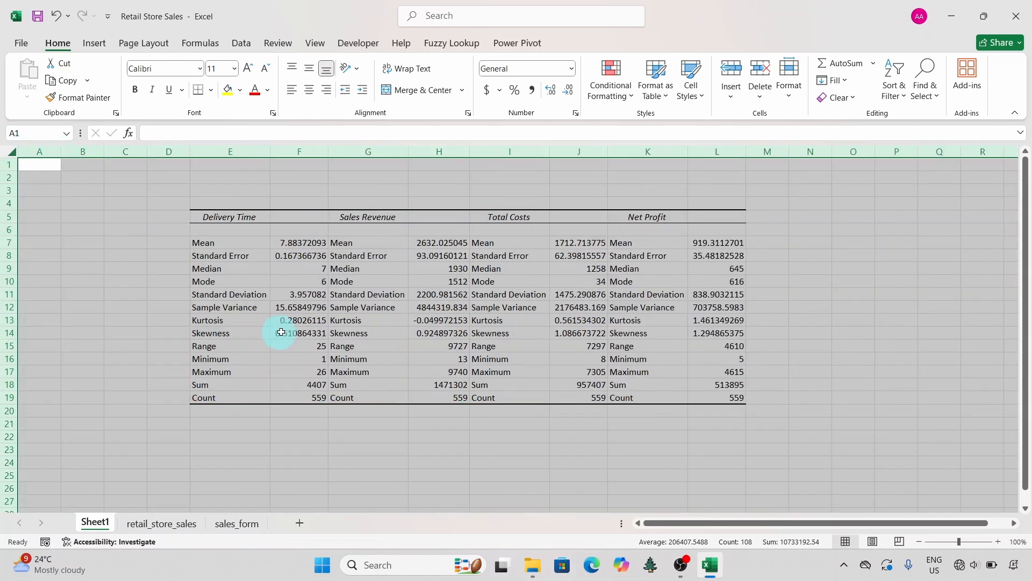
{"action": "left_click", "coordinate": [325, 305]}
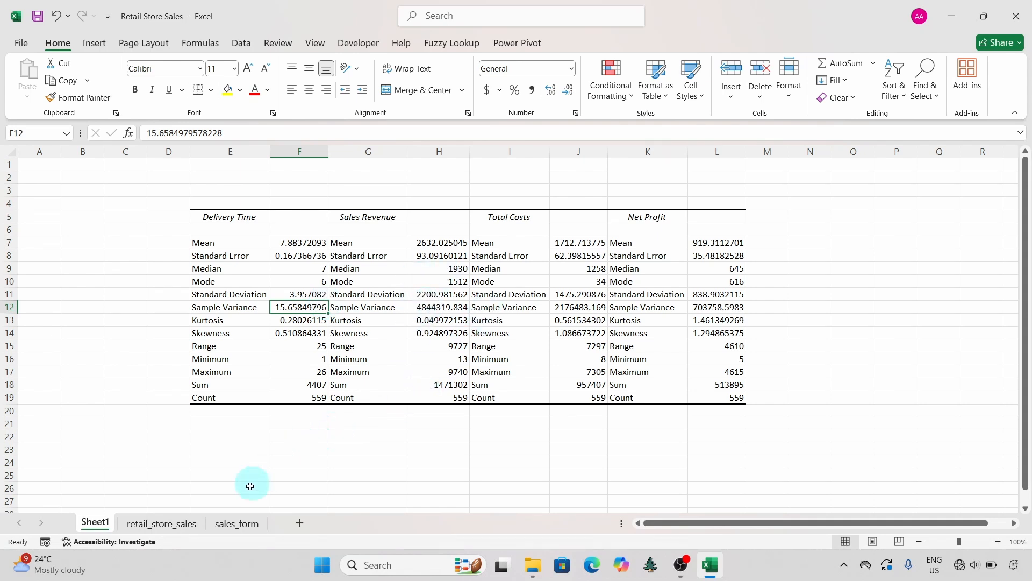
Step: Return to the retail_store_sales sheet and open a new Descriptive Statistics analysis for the Quantity and Unit Price data
{"action": "left_click", "coordinate": [178, 523]}
{"action": "scroll", "coordinate": [390, 325], "scroll_direction": "up", "scroll_amount": 4}
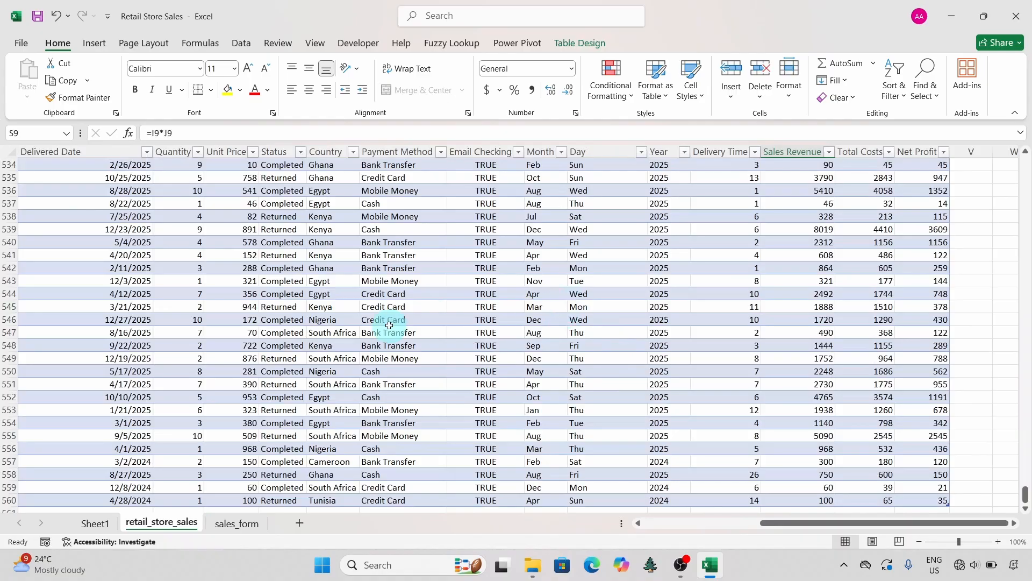
{"action": "scroll", "coordinate": [389, 325], "scroll_direction": "left", "scroll_amount": 3}
{"action": "scroll", "coordinate": [389, 325], "scroll_direction": "up", "scroll_amount": 20}
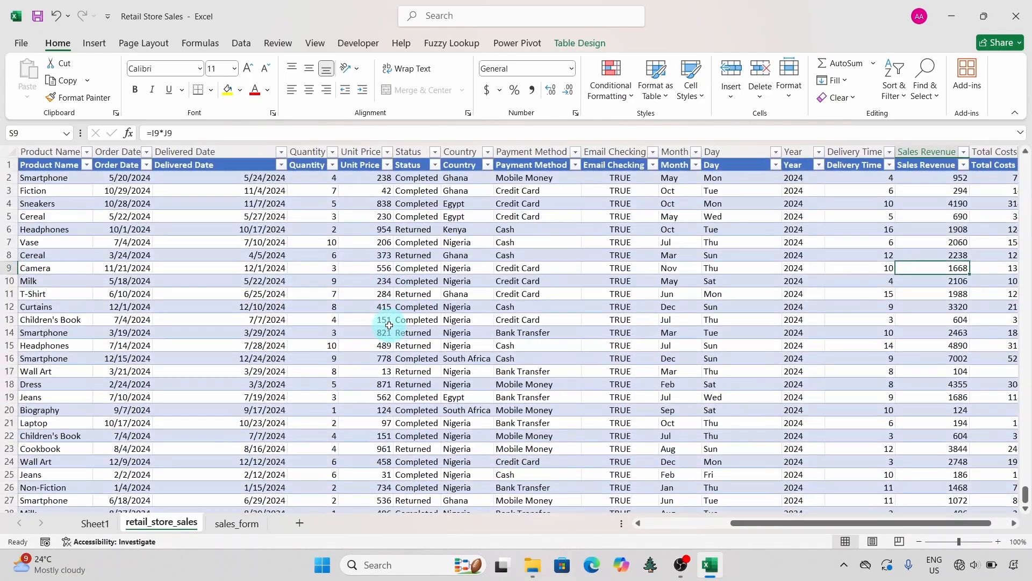
{"action": "left_click", "coordinate": [336, 178]}
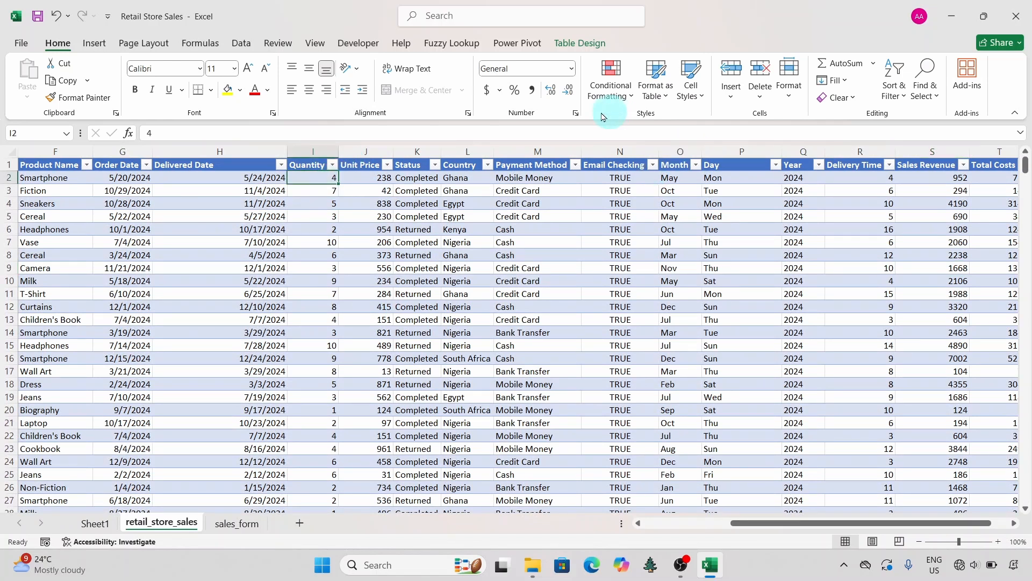
{"action": "left_click", "coordinate": [242, 43]}
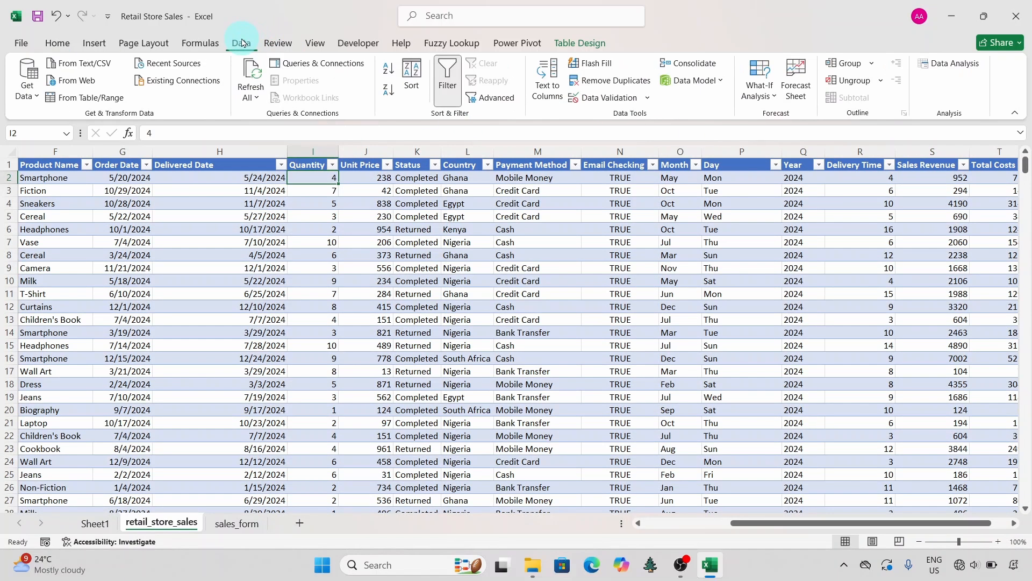
{"action": "left_click", "coordinate": [946, 72]}
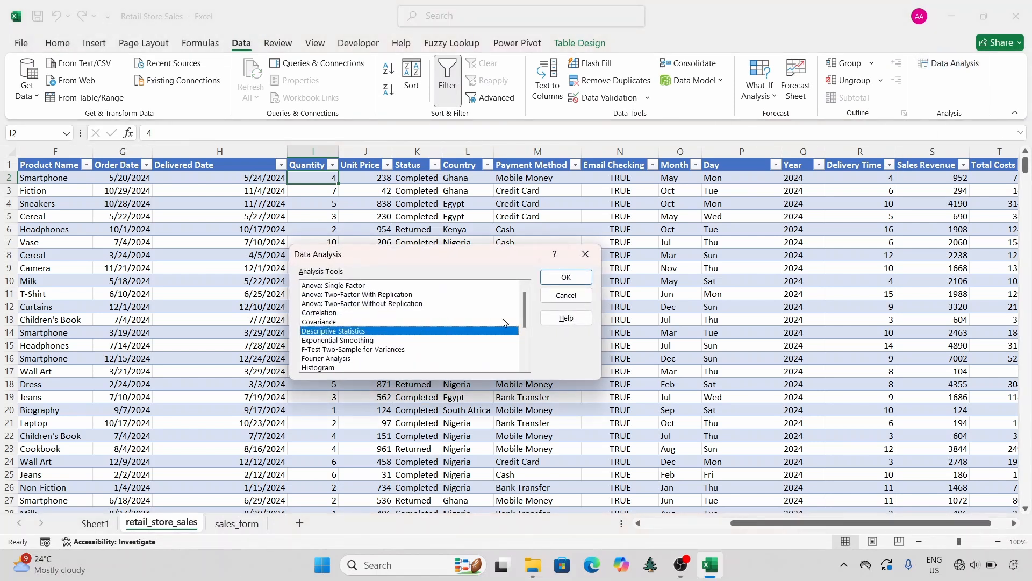
{"action": "left_click", "coordinate": [559, 277]}
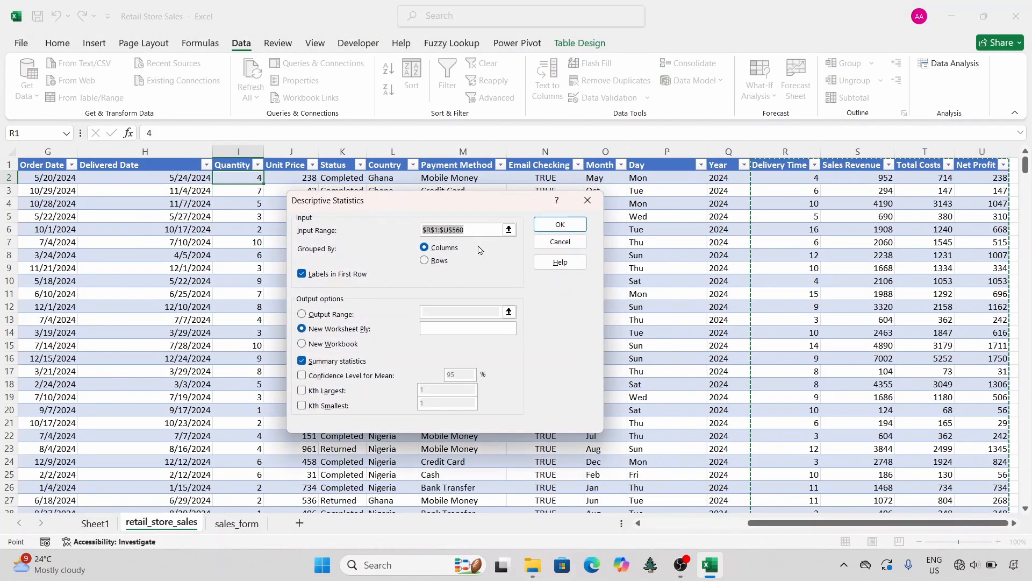
Step: Replace the input range with I1:J560 and run the analysis with first-row labels and summary statistics to a new worksheet
{"action": "key", "text": "BackSpace"}
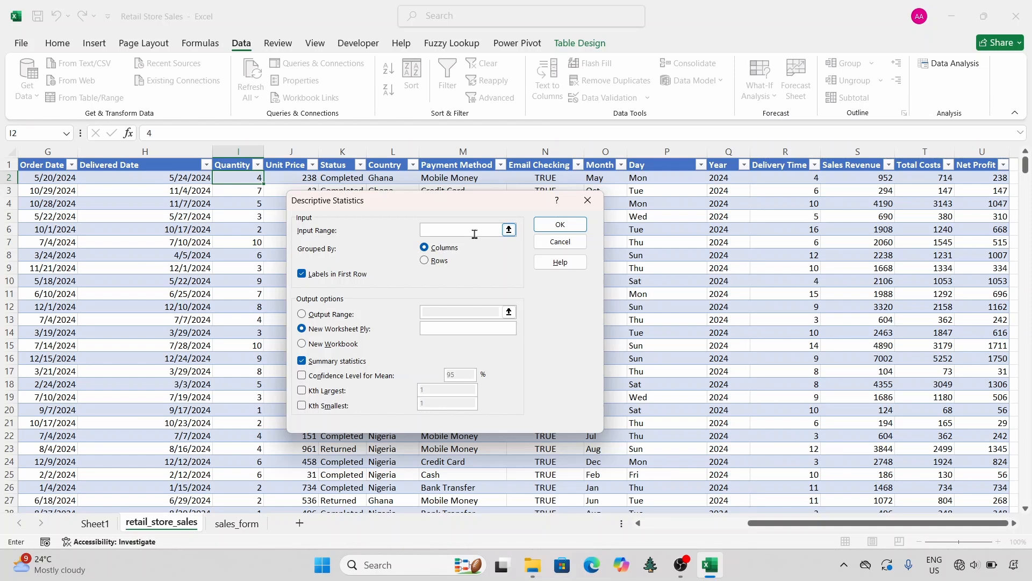
{"action": "left_click_drag", "start_coordinate": [435, 203], "coordinate": [547, 202]}
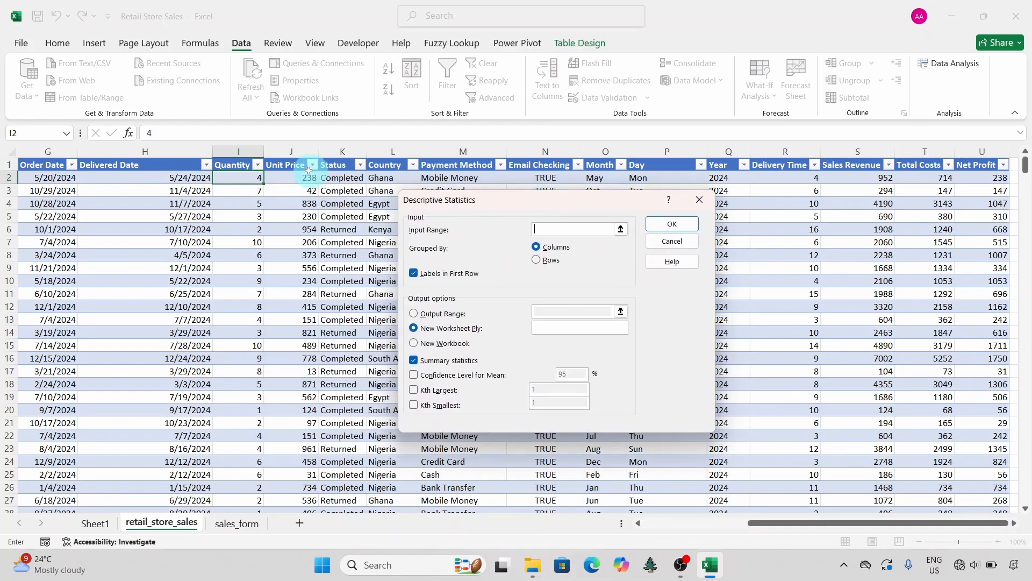
{"action": "left_click_drag", "start_coordinate": [236, 167], "coordinate": [278, 165]}
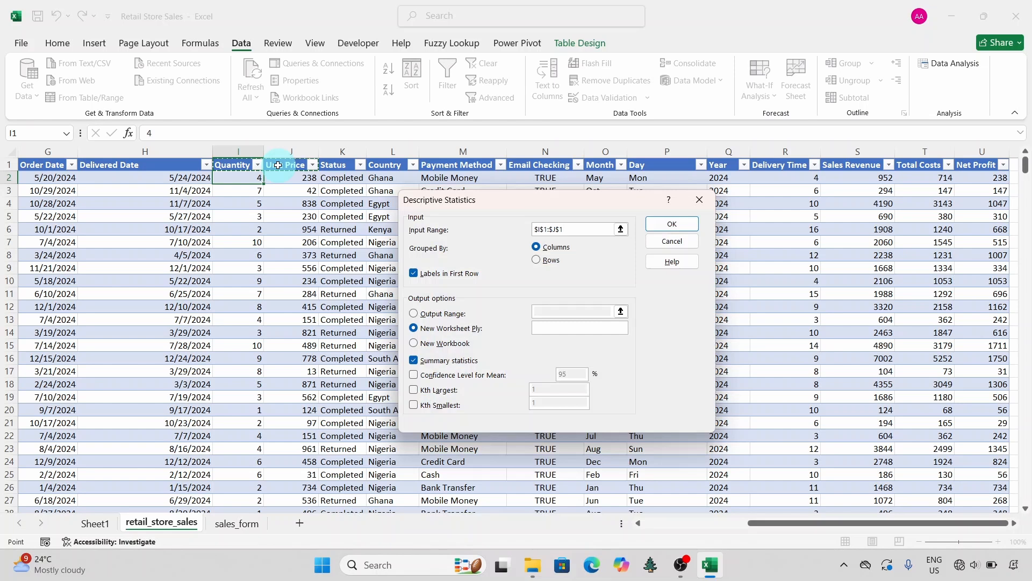
{"action": "key", "text": "ctrl+shift+Down"}
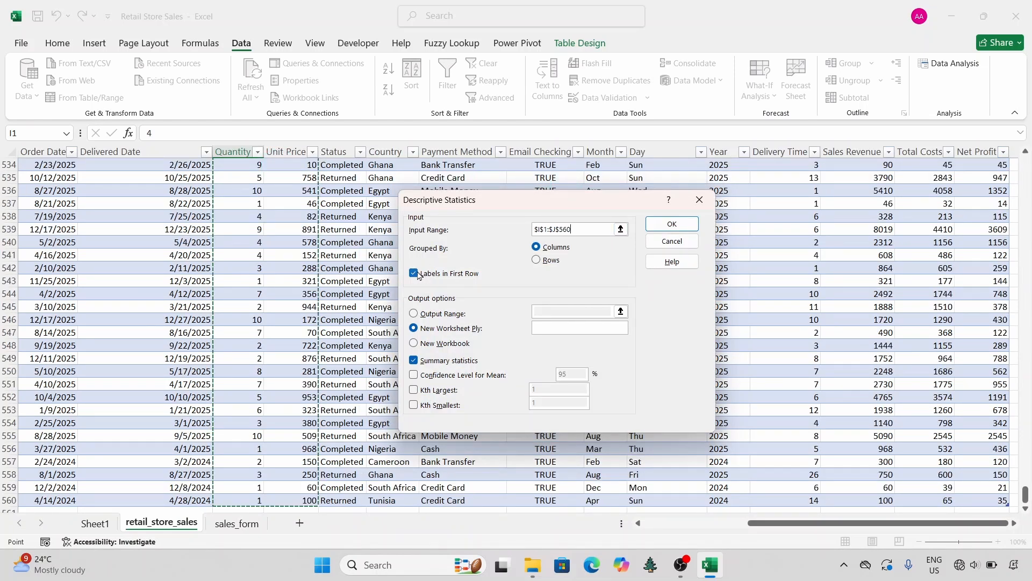
{"action": "left_click", "coordinate": [672, 224]}
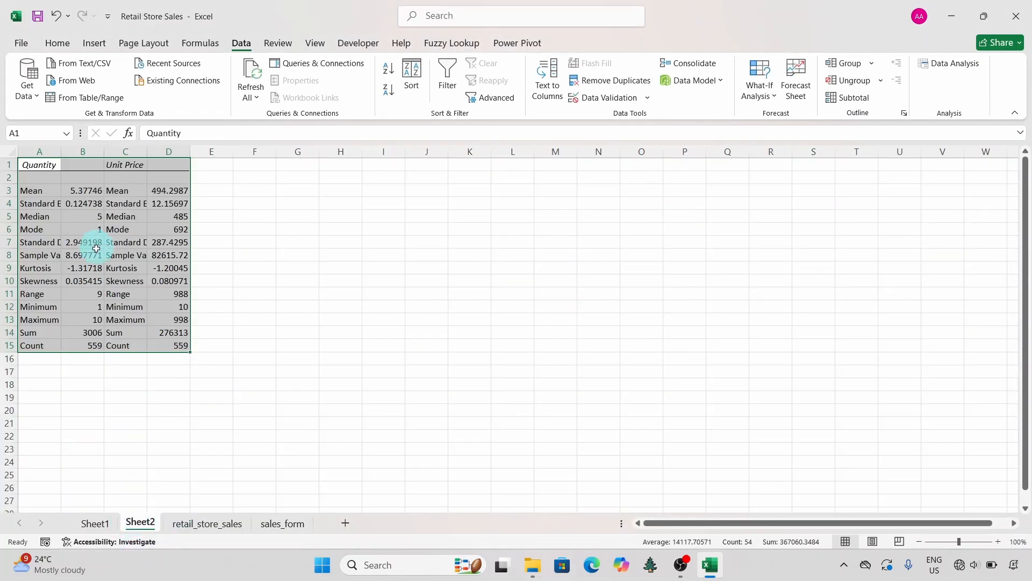
Step: Cut the Quantity and Unit Price statistics from Sheet2 and paste them at cell M5 on Sheet1, beside the Net Profit block
{"action": "left_click", "coordinate": [57, 48]}
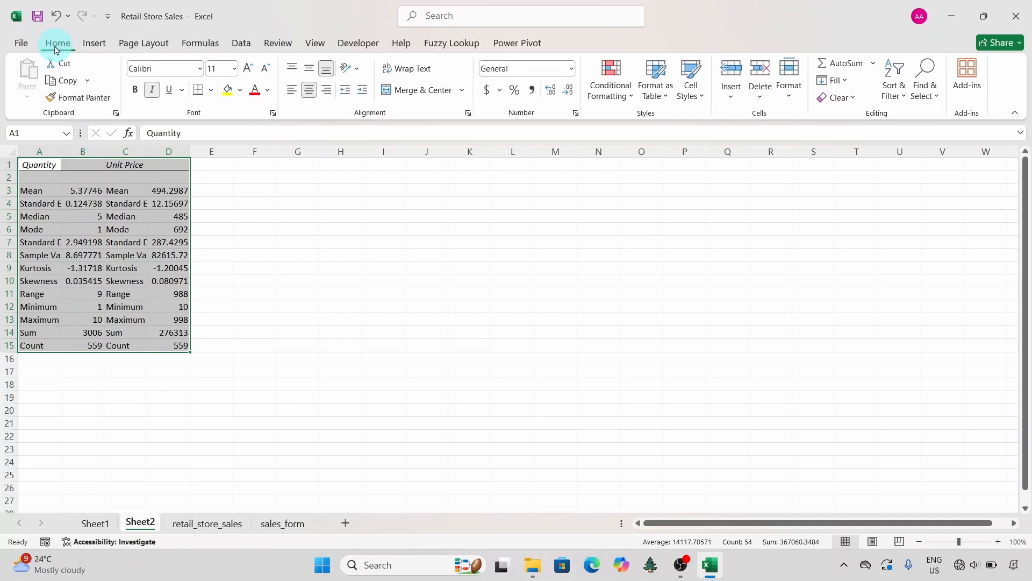
{"action": "left_click", "coordinate": [58, 64]}
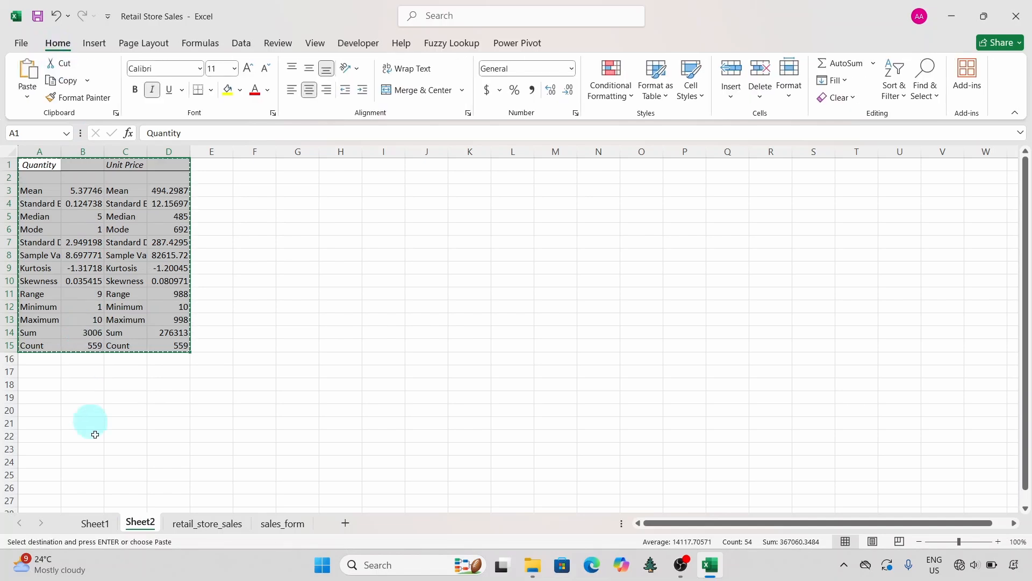
{"action": "left_click", "coordinate": [94, 523]}
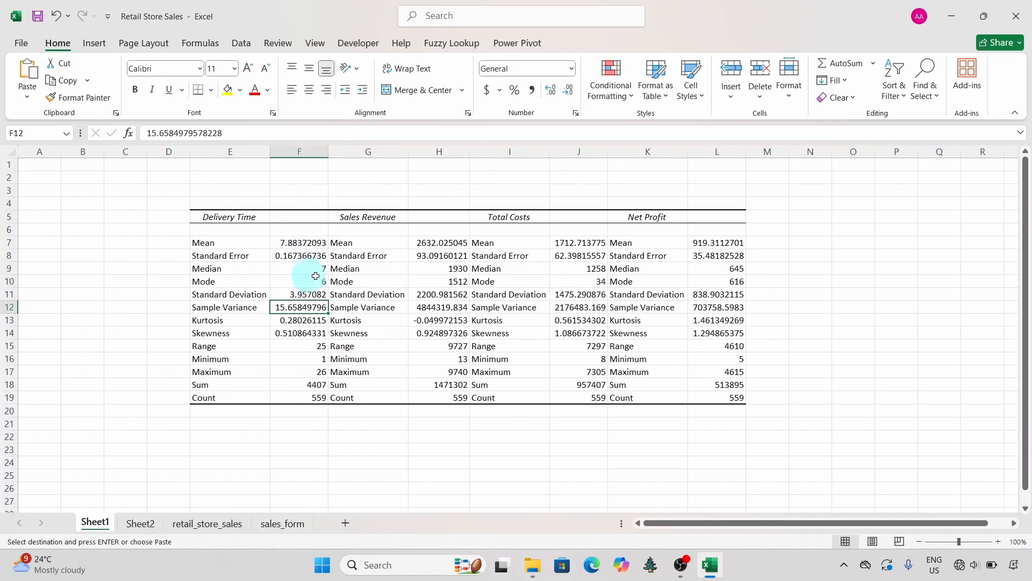
{"action": "left_click", "coordinate": [762, 219]}
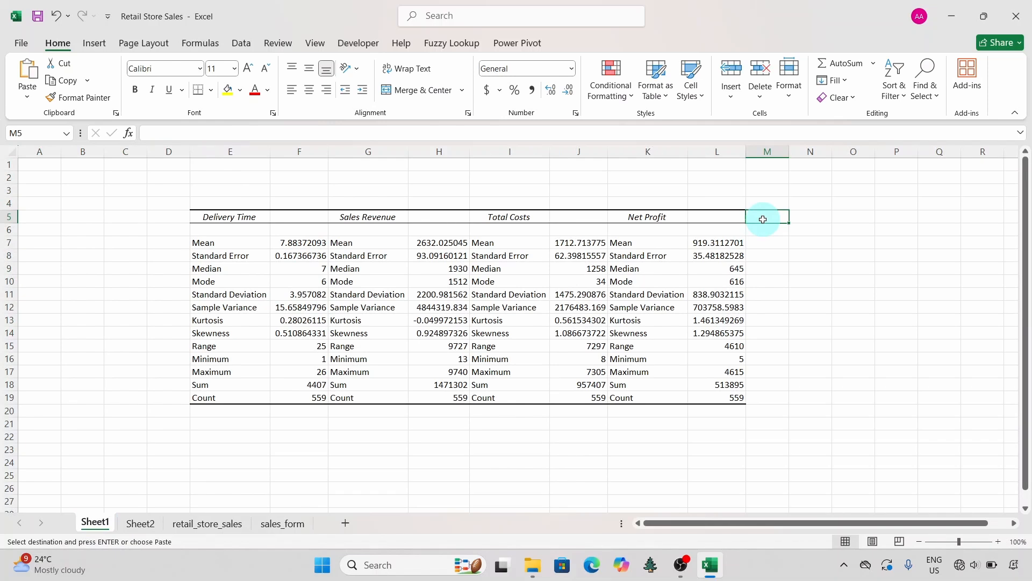
{"action": "left_click", "coordinate": [28, 69]}
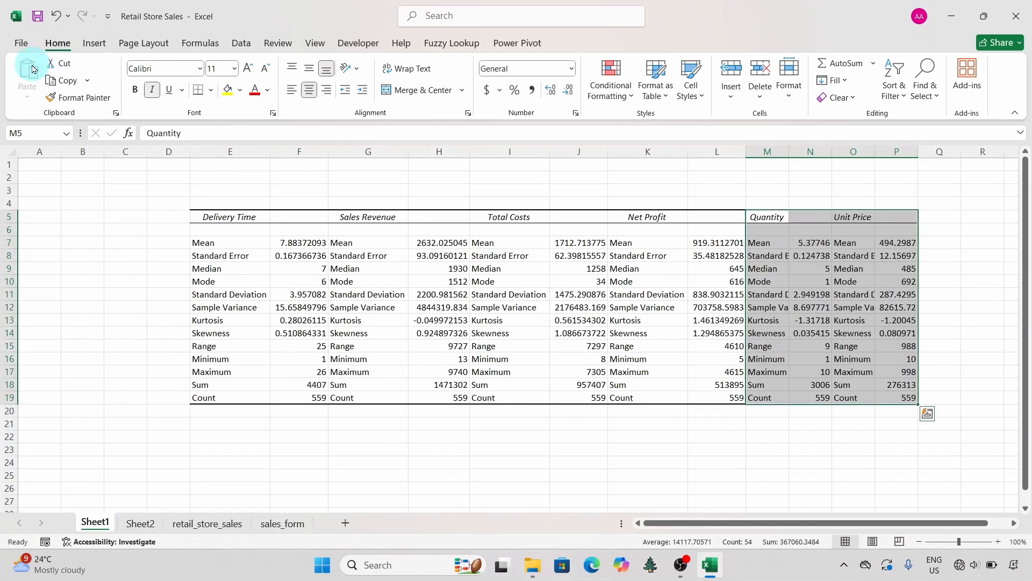
Step: Autofit every column on Sheet1 so the pasted statistics labels fit, and deselect the cells
{"action": "left_click", "coordinate": [10, 154]}
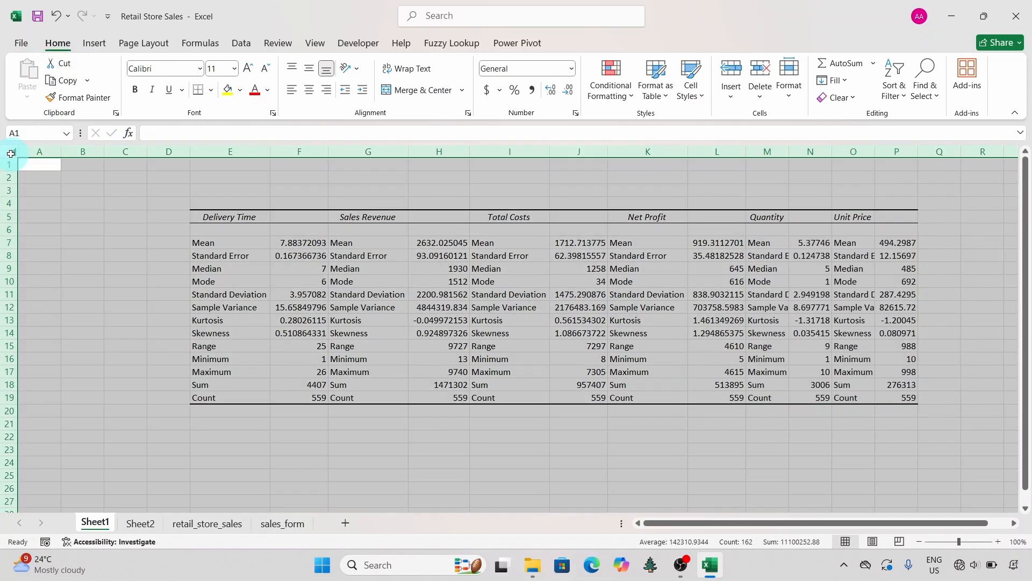
{"action": "double_click", "coordinate": [63, 153]}
{"action": "scroll", "coordinate": [416, 297], "scroll_direction": "right", "scroll_amount": 3}
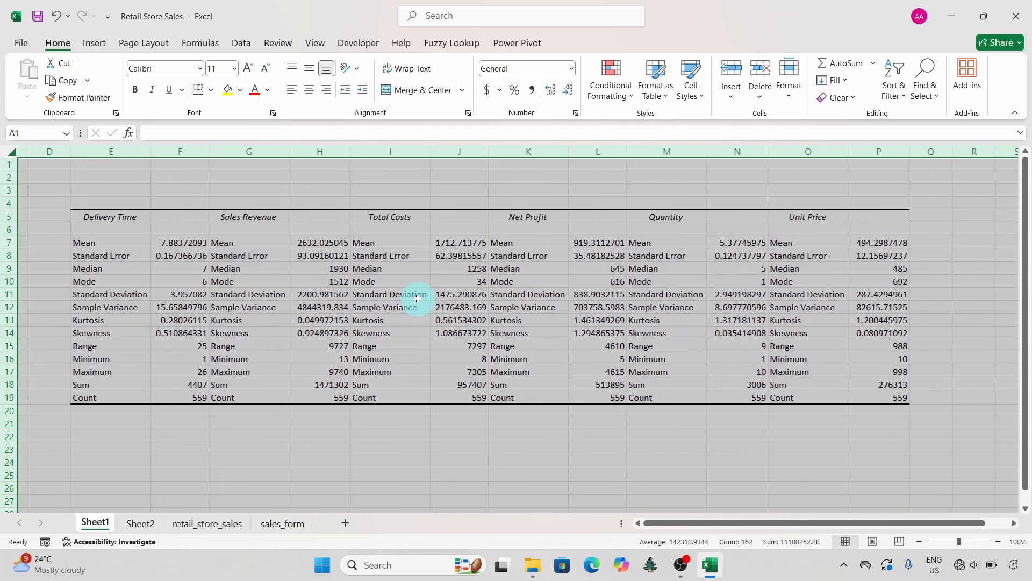
{"action": "left_click", "coordinate": [399, 281]}
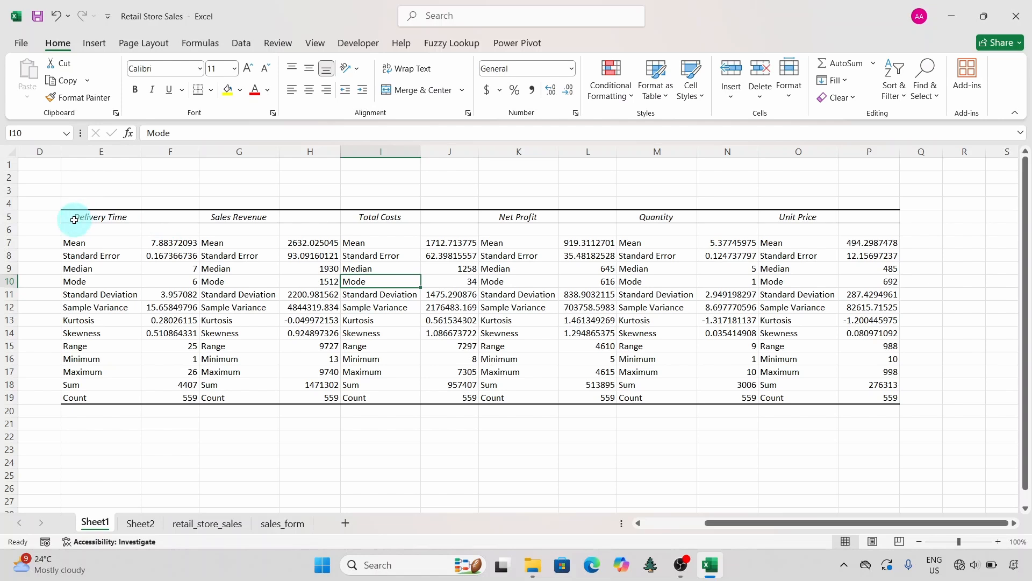
Step: Apply thick outside borders around the whole combined statistics table, E5:P19
{"action": "left_click_drag", "start_coordinate": [74, 219], "coordinate": [865, 393]}
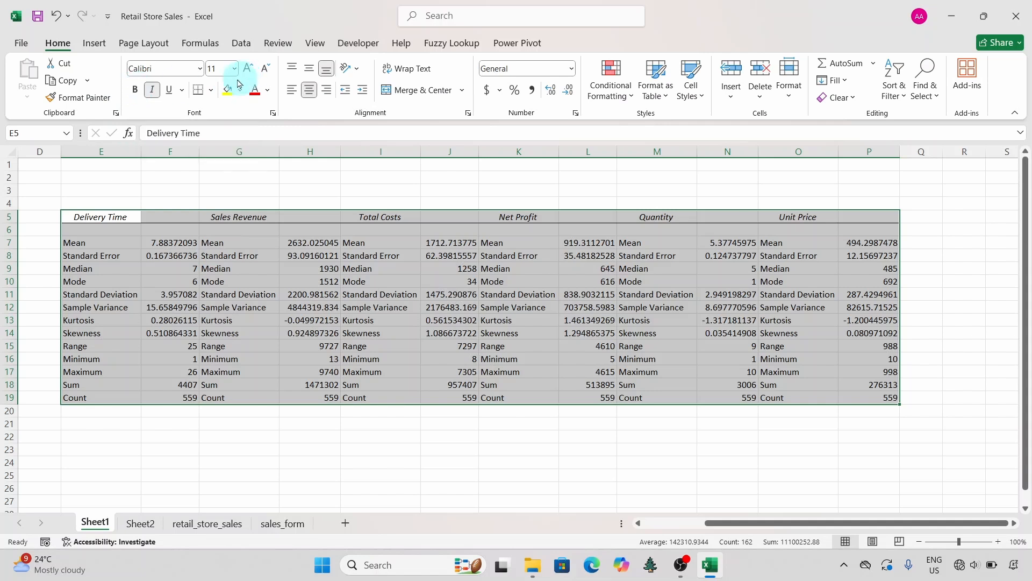
{"action": "left_click", "coordinate": [213, 91]}
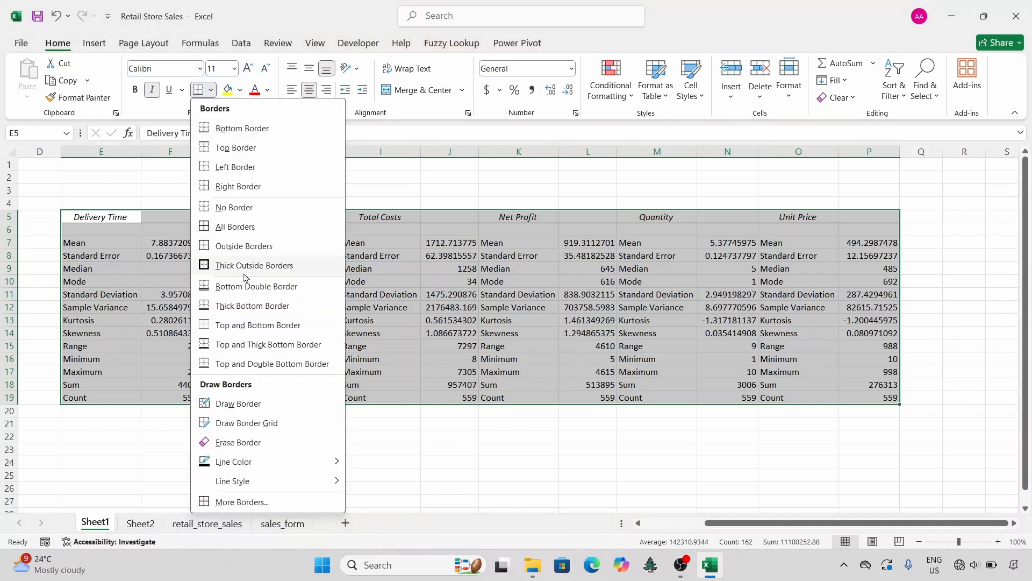
{"action": "left_click", "coordinate": [226, 267]}
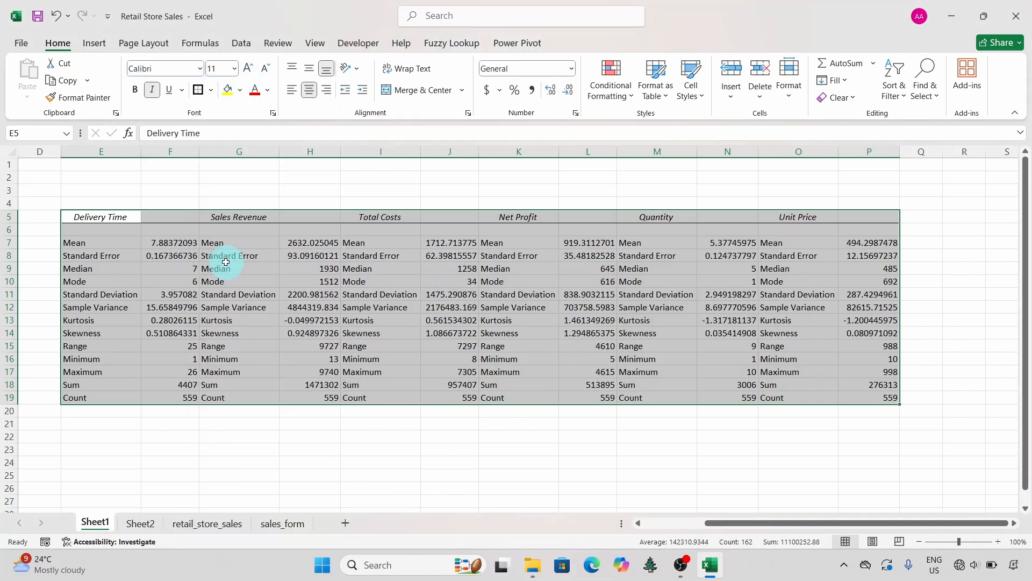
{"action": "left_click", "coordinate": [264, 308]}
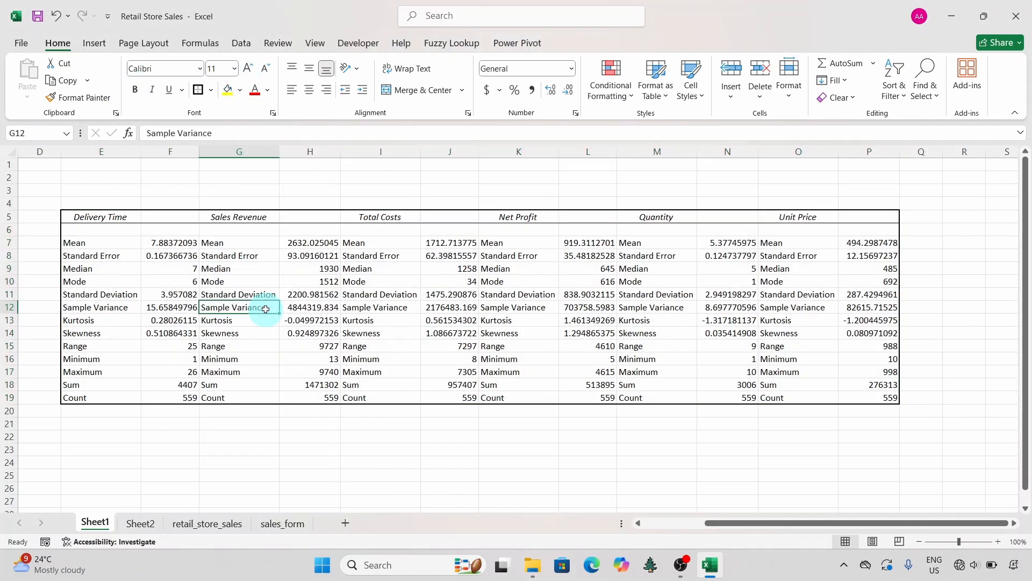
Step: Merge and center each of the six row 5 headers, Delivery Time through Unit Price, across its own pair of columns
{"action": "left_click", "coordinate": [99, 218]}
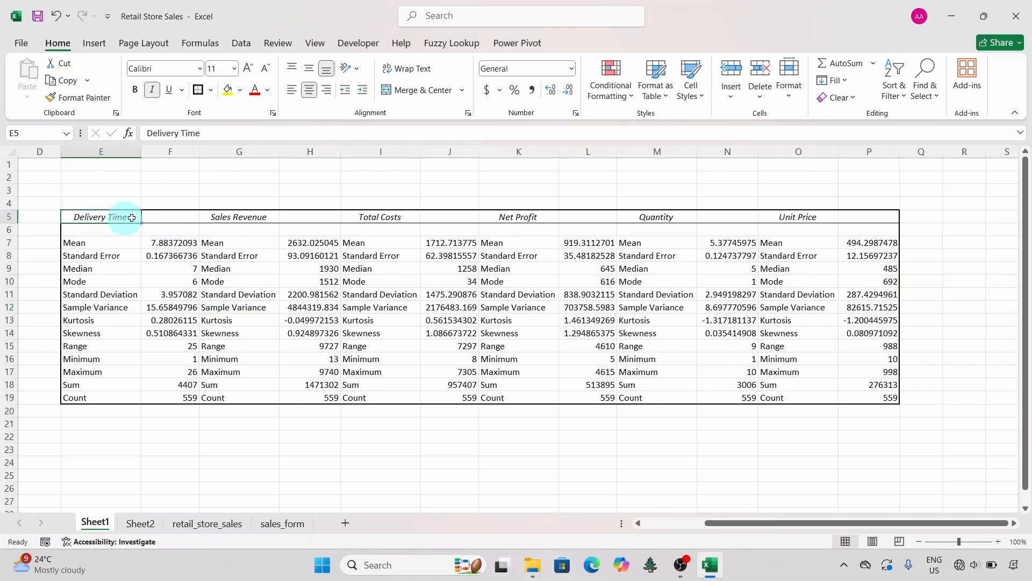
{"action": "left_click_drag", "start_coordinate": [131, 217], "coordinate": [161, 217]}
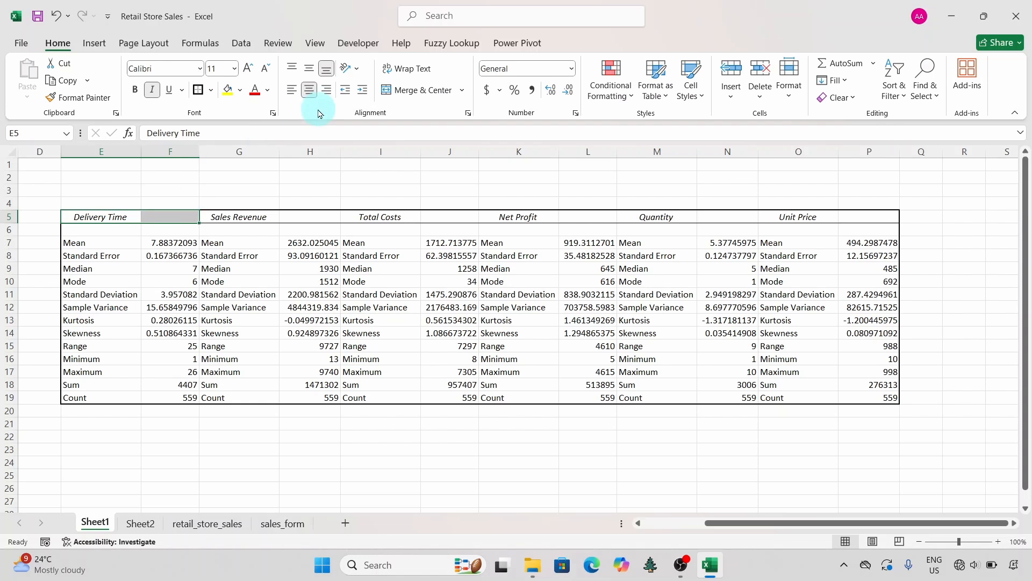
{"action": "left_click", "coordinate": [421, 93]}
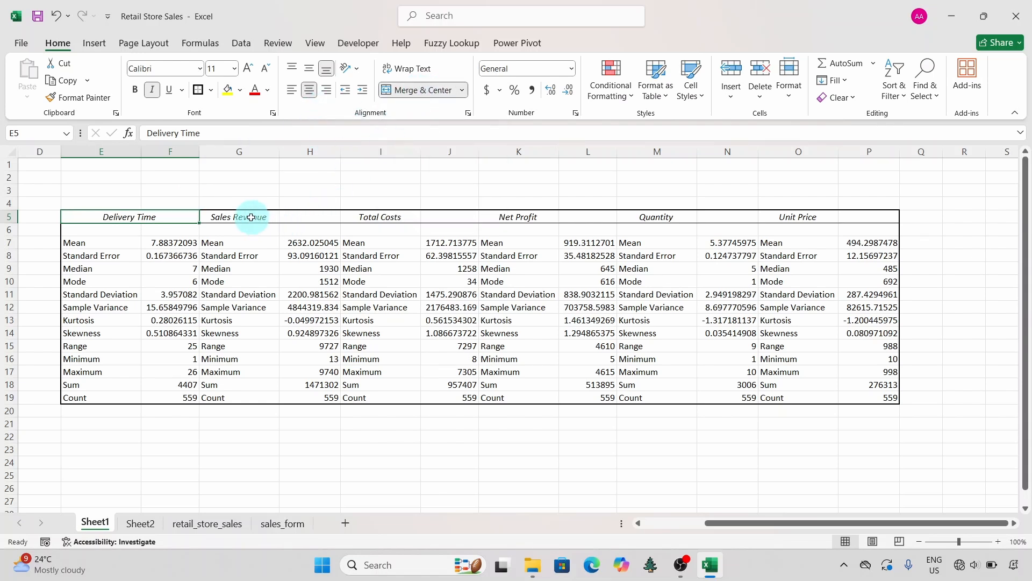
{"action": "left_click_drag", "start_coordinate": [251, 217], "coordinate": [291, 223]}
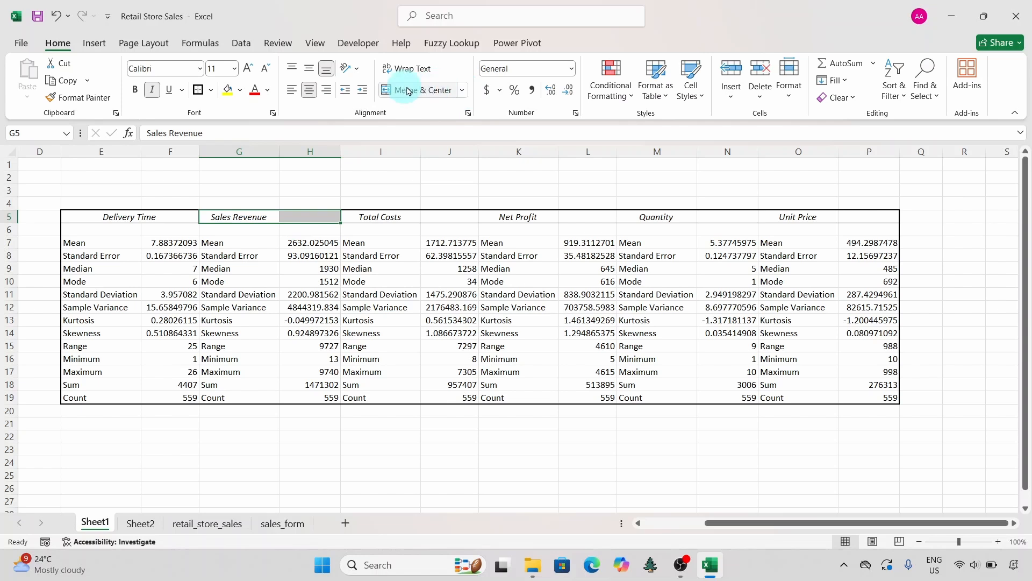
{"action": "left_click", "coordinate": [413, 92]}
{"action": "left_click_drag", "start_coordinate": [391, 216], "coordinate": [439, 223]}
{"action": "left_click", "coordinate": [422, 97]}
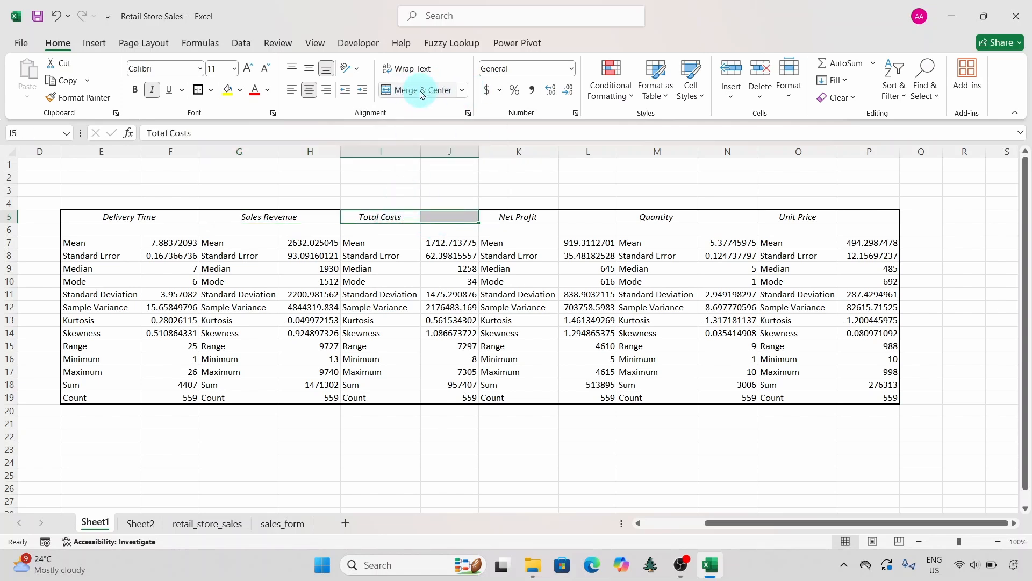
{"action": "left_click_drag", "start_coordinate": [526, 215], "coordinate": [576, 216]}
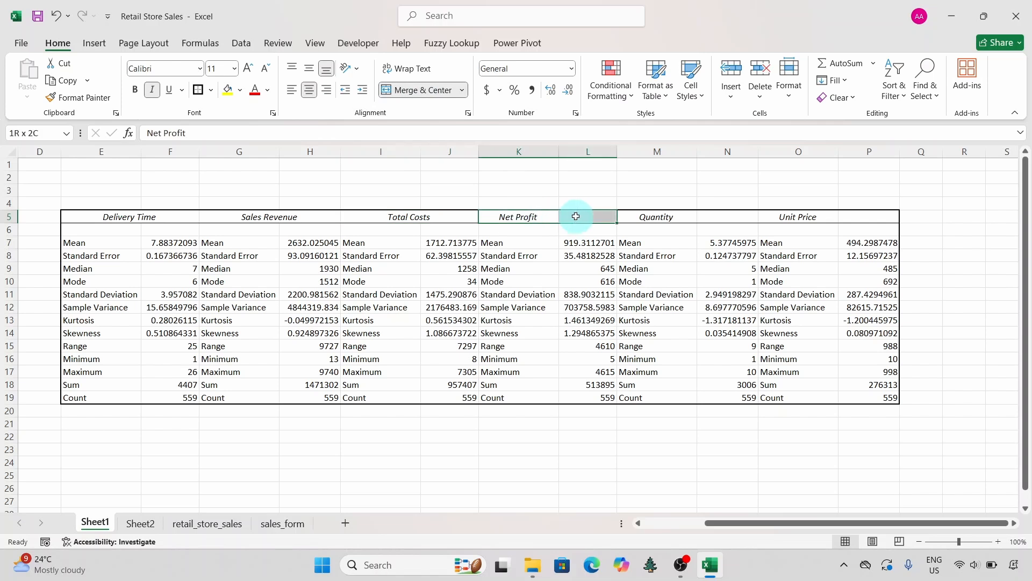
{"action": "left_click", "coordinate": [423, 90]}
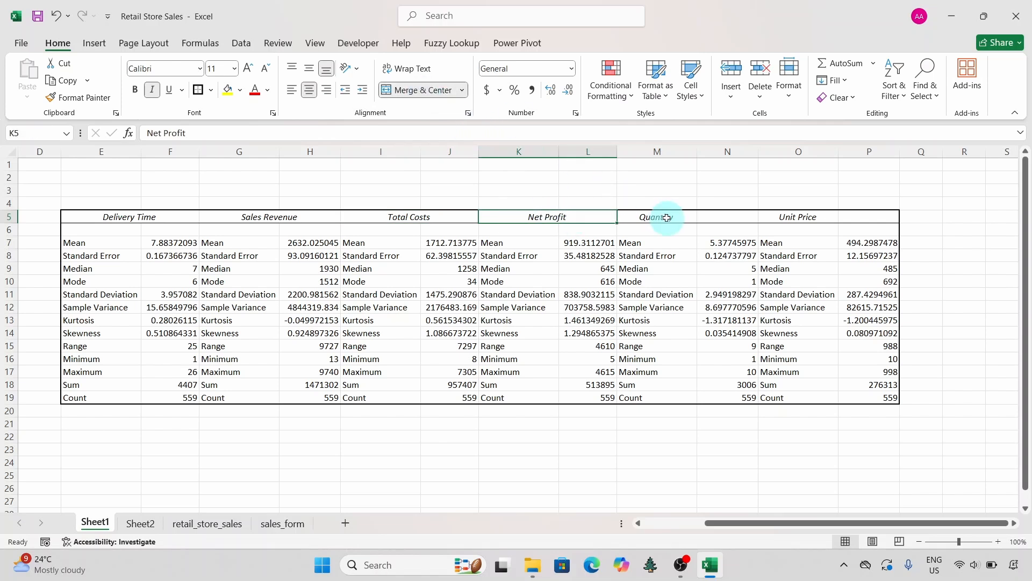
{"action": "left_click_drag", "start_coordinate": [667, 218], "coordinate": [715, 217]}
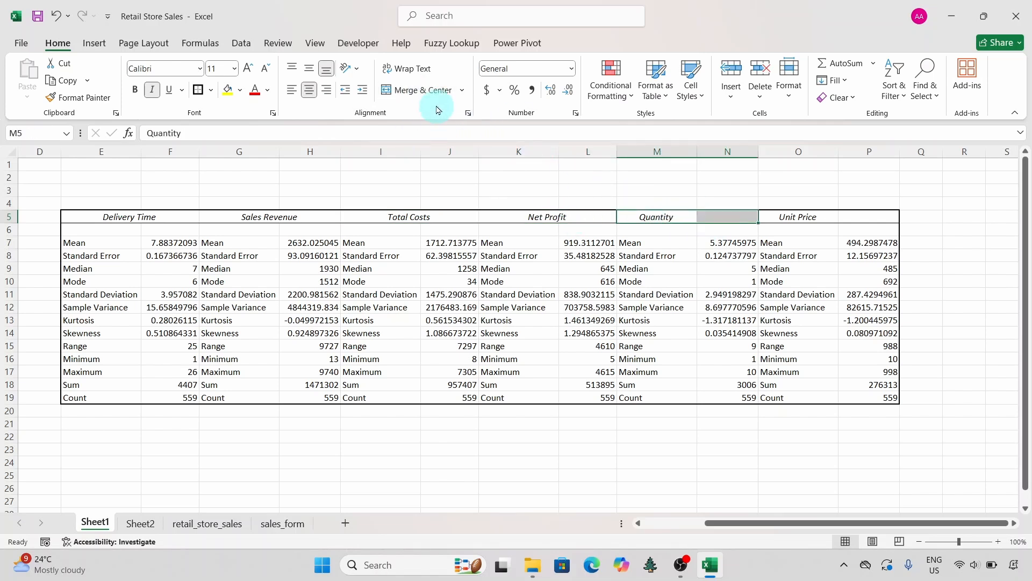
{"action": "left_click", "coordinate": [430, 91]}
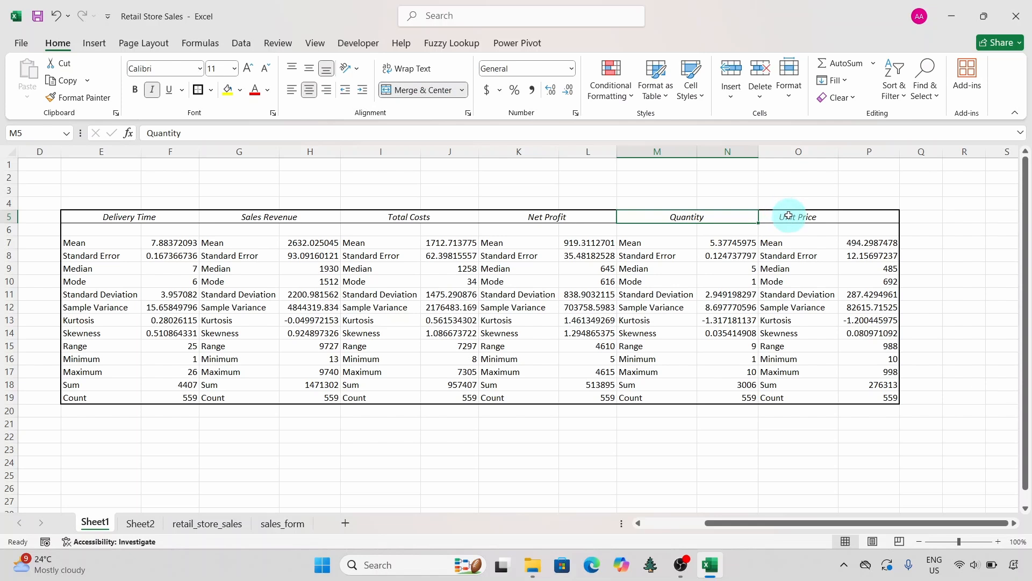
{"action": "left_click_drag", "start_coordinate": [788, 216], "coordinate": [854, 220]}
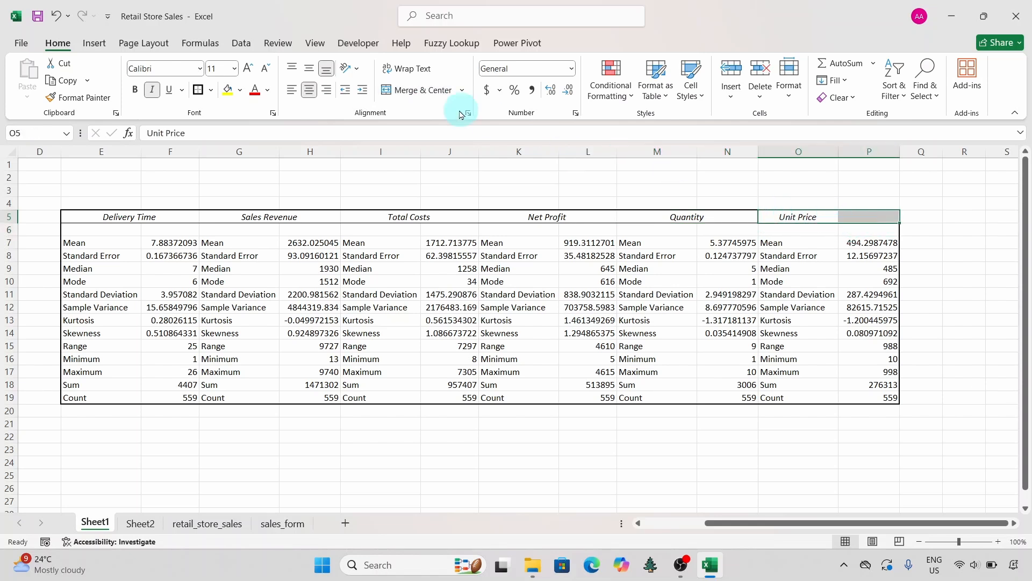
{"action": "left_click", "coordinate": [417, 89]}
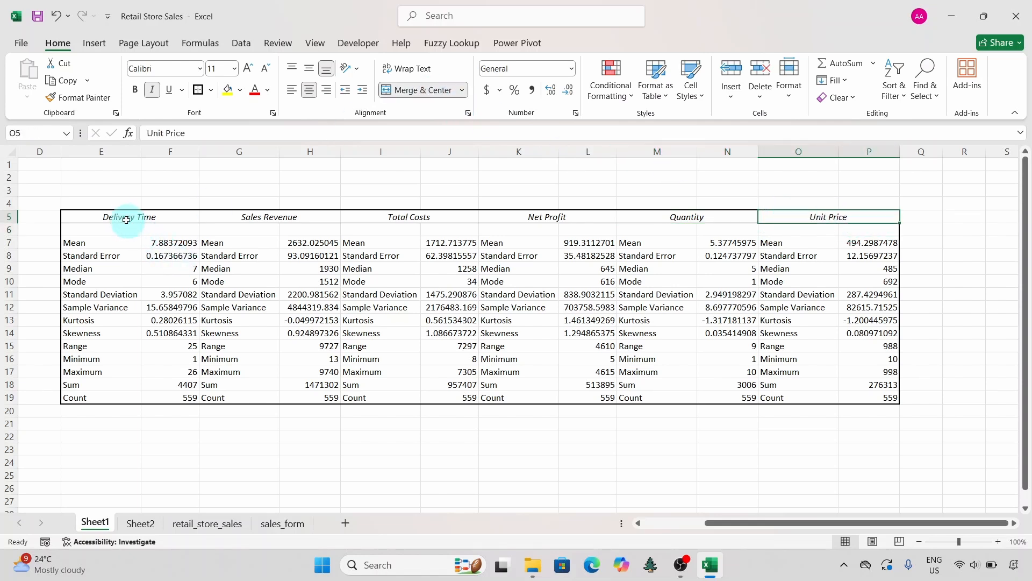
Step: Apply thick outside borders around the Delivery Time, Total Costs and Quantity blocks to separate the table's variables
{"action": "left_click_drag", "start_coordinate": [110, 215], "coordinate": [168, 395]}
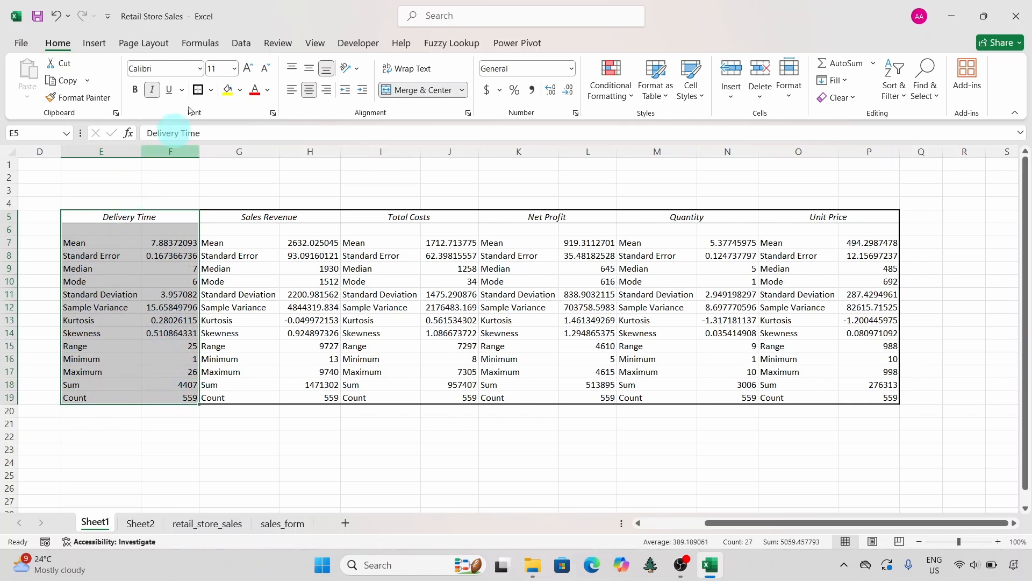
{"action": "left_click", "coordinate": [198, 90]}
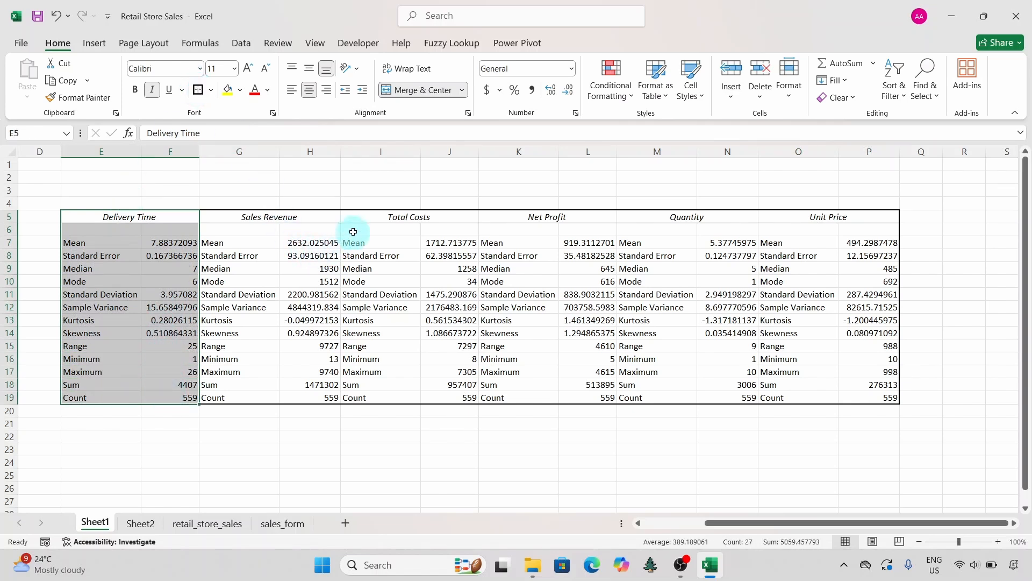
{"action": "left_click", "coordinate": [379, 222]}
{"action": "left_click_drag", "start_coordinate": [379, 222], "coordinate": [461, 401]}
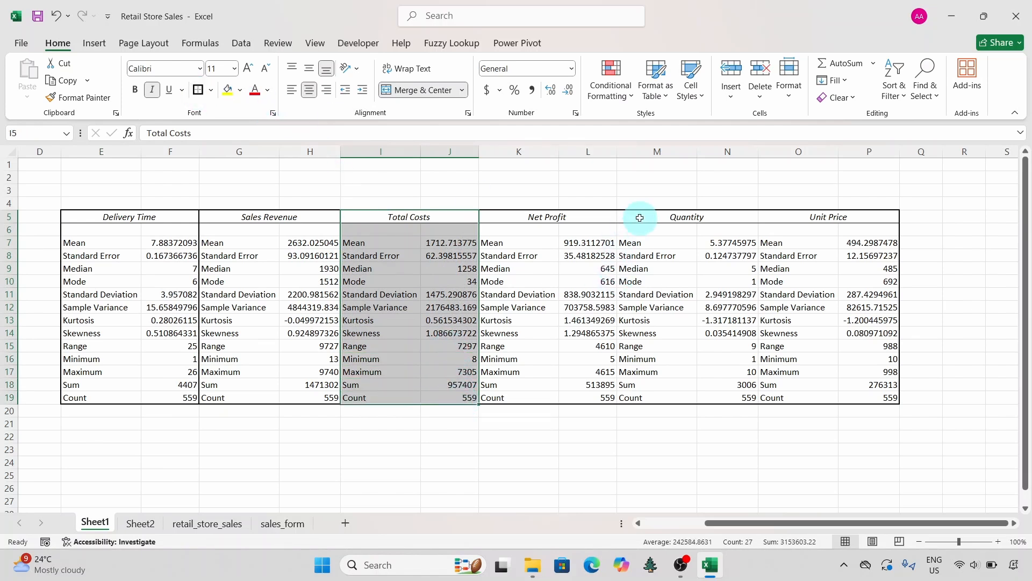
{"action": "left_click_drag", "start_coordinate": [637, 216], "coordinate": [729, 399]}
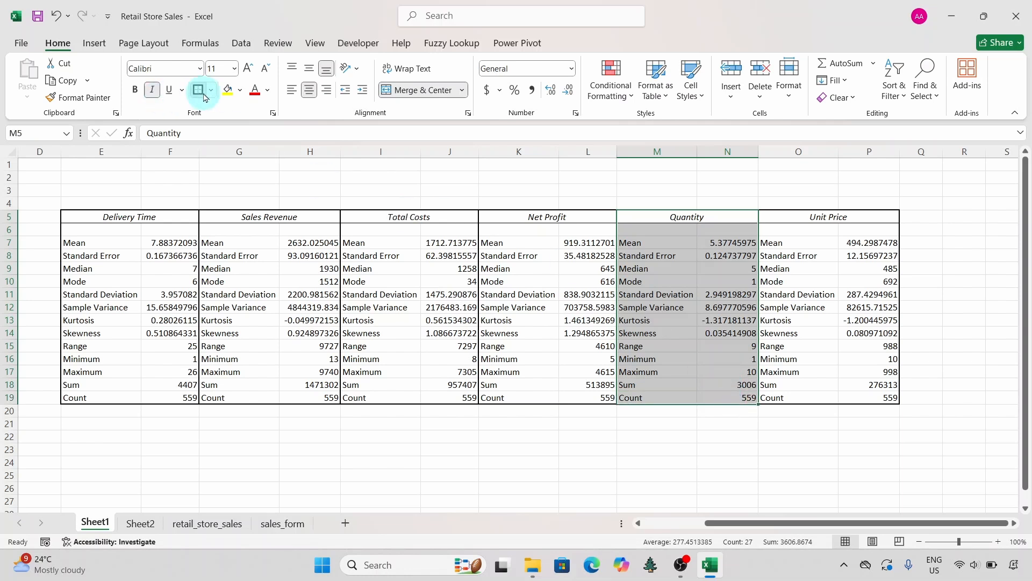
{"action": "left_click", "coordinate": [389, 281]}
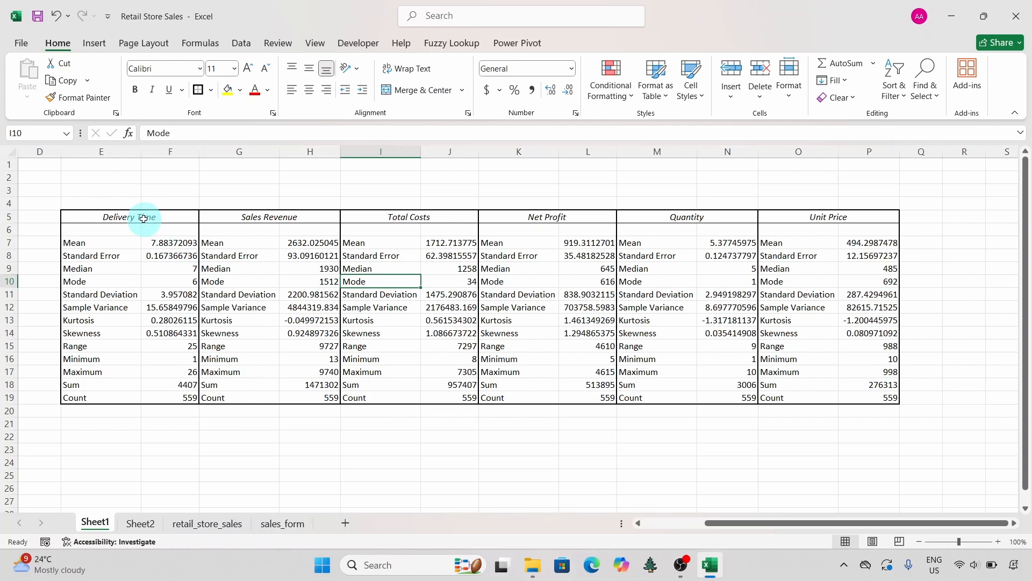
Step: Make the row 5 headers bold and enter the table title DESCRIPTIVE STATISTICS in cell H3
{"action": "left_click_drag", "start_coordinate": [144, 218], "coordinate": [792, 214]}
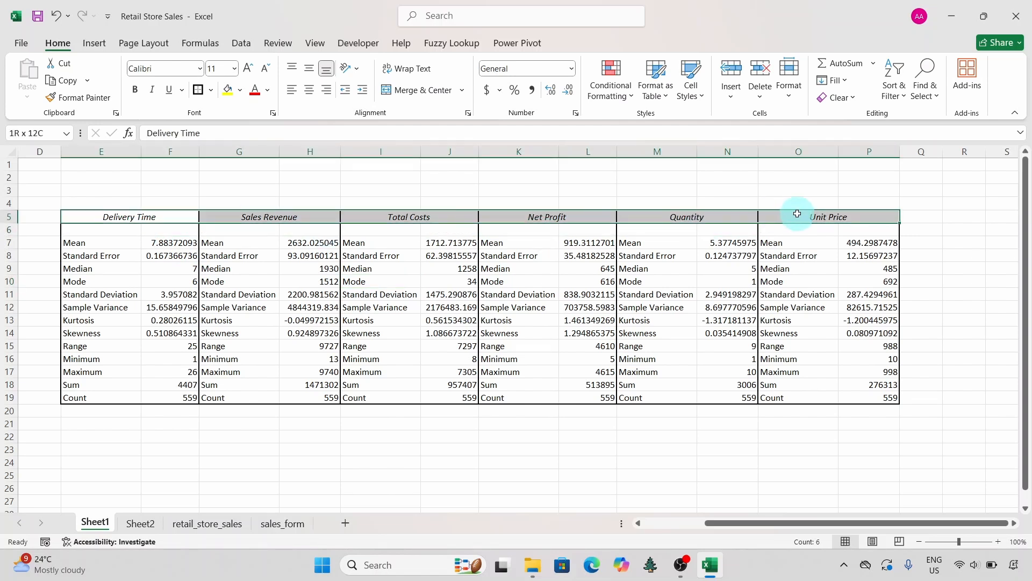
{"action": "left_click", "coordinate": [134, 90]}
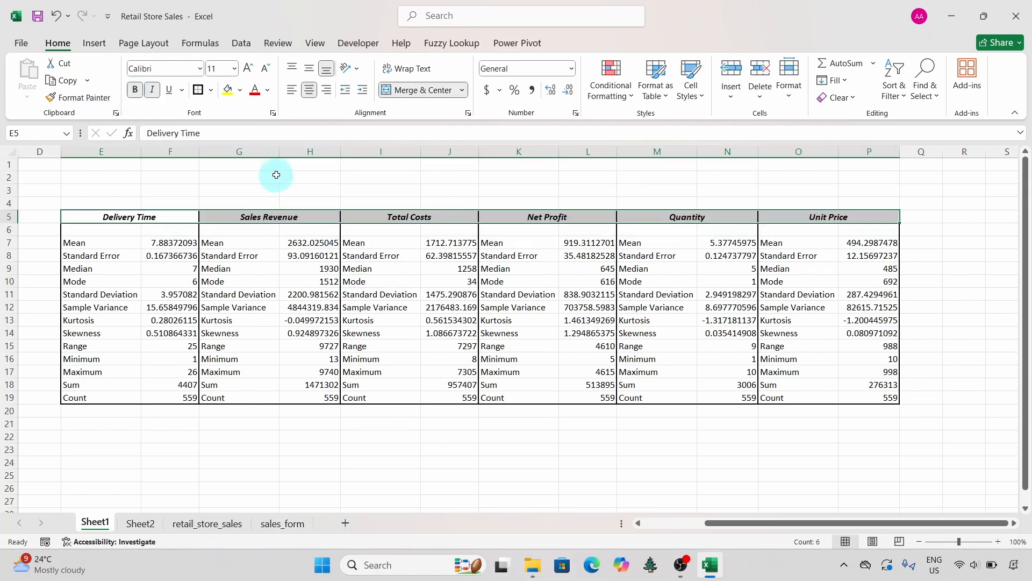
{"action": "left_click", "coordinate": [306, 188]}
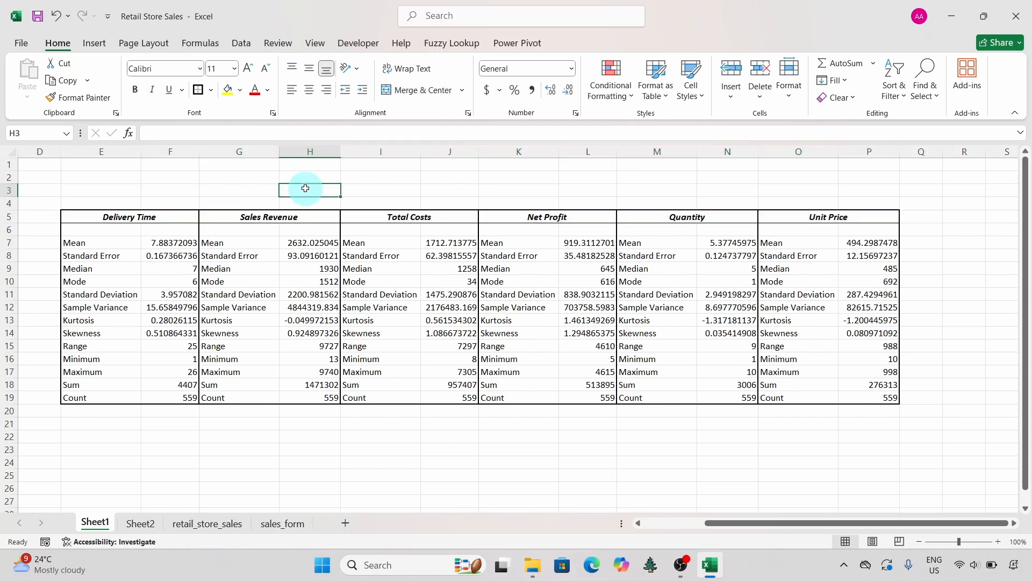
{"action": "type", "text": "DESCRIPTIVE STATISTICS"}
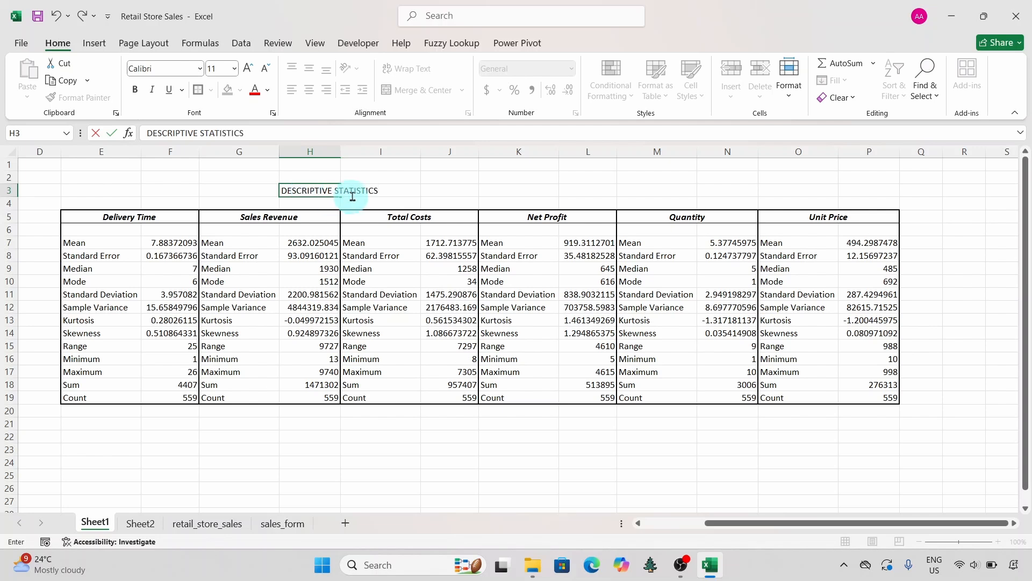
{"action": "left_click", "coordinate": [444, 181]}
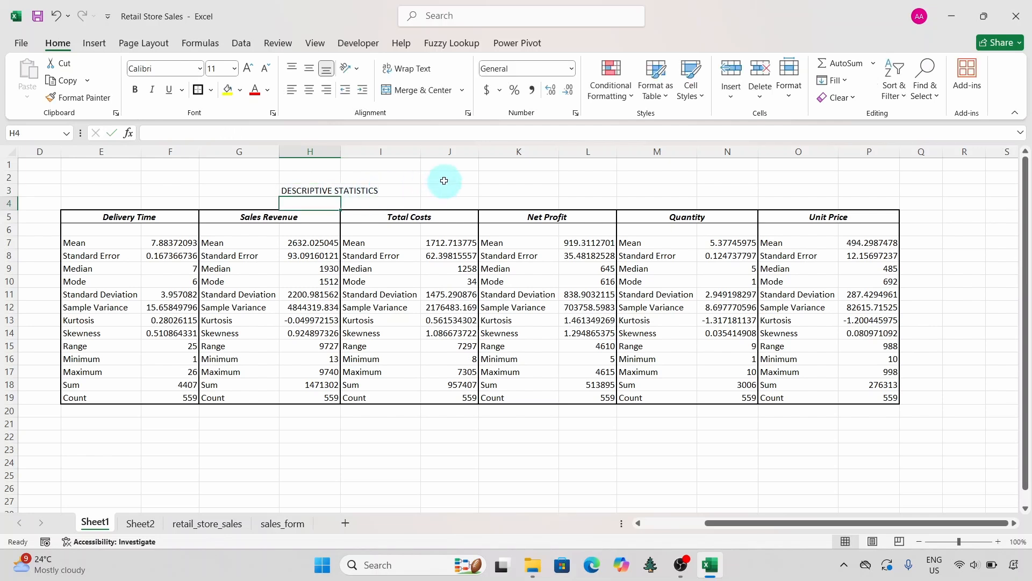
Step: Merge and center the title DESCRIPTIVE STATISTICS across E3:P3 and align it to the middle vertically
{"action": "left_click", "coordinate": [324, 189]}
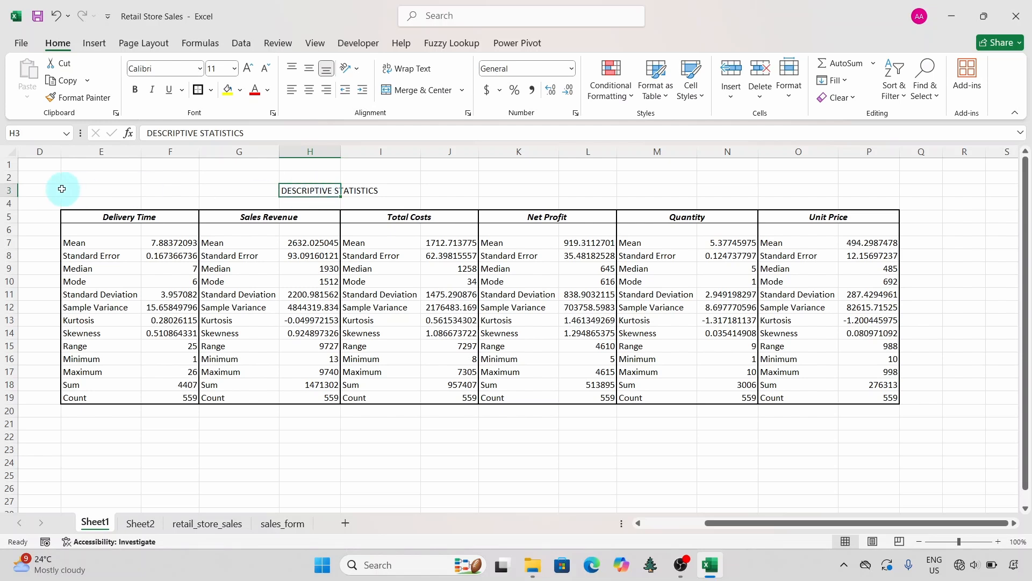
{"action": "left_click_drag", "start_coordinate": [91, 189], "coordinate": [853, 195]}
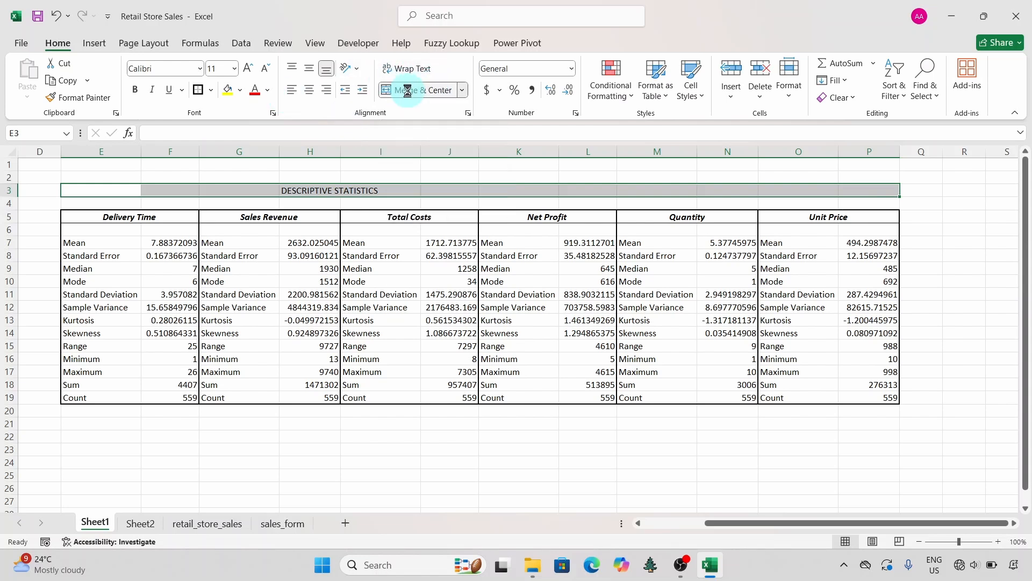
{"action": "left_click", "coordinate": [418, 90]}
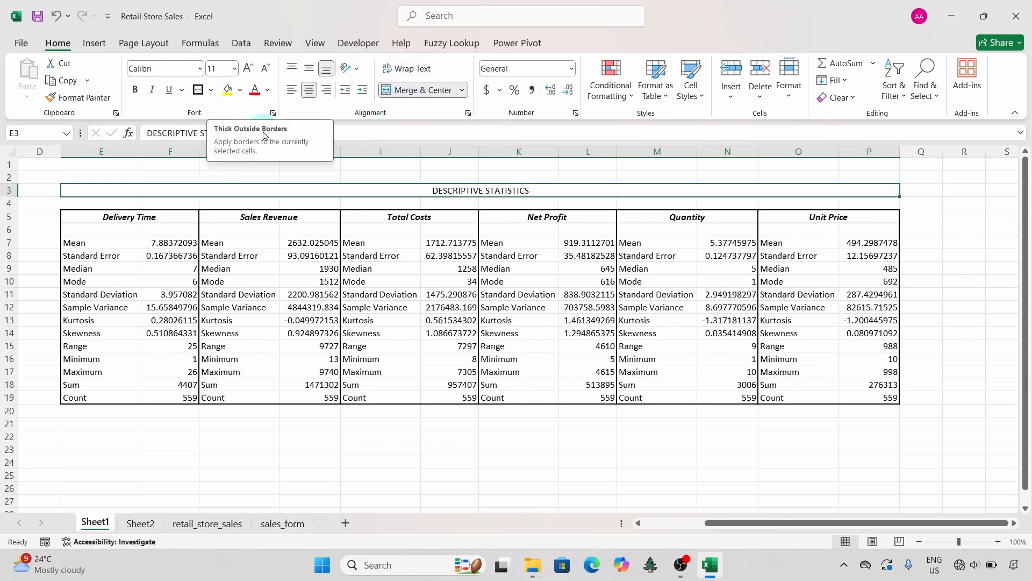
{"action": "left_click", "coordinate": [309, 70]}
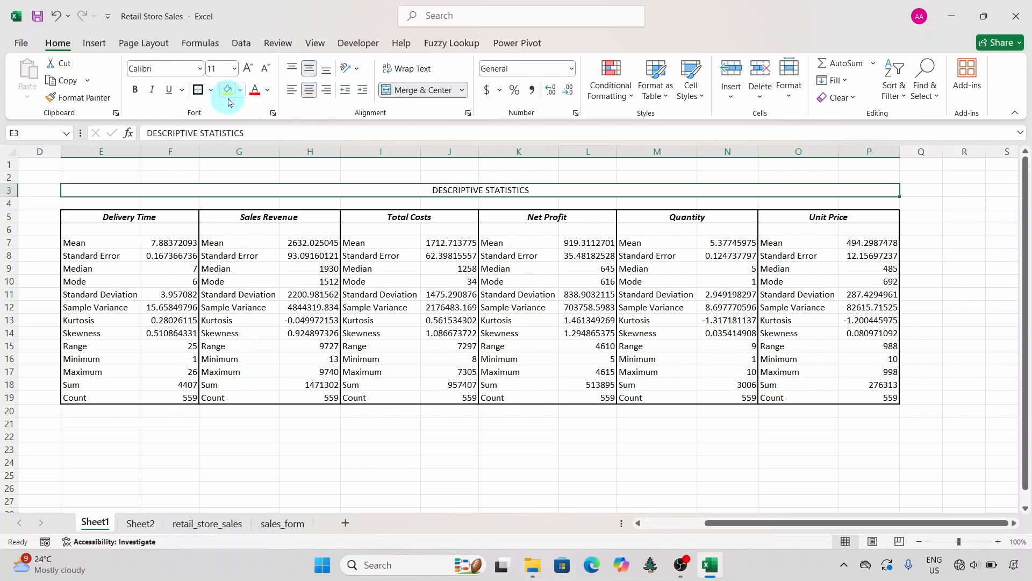
Step: Make the title in row 3 bold and increase its font size to 22
{"action": "left_click", "coordinate": [135, 90]}
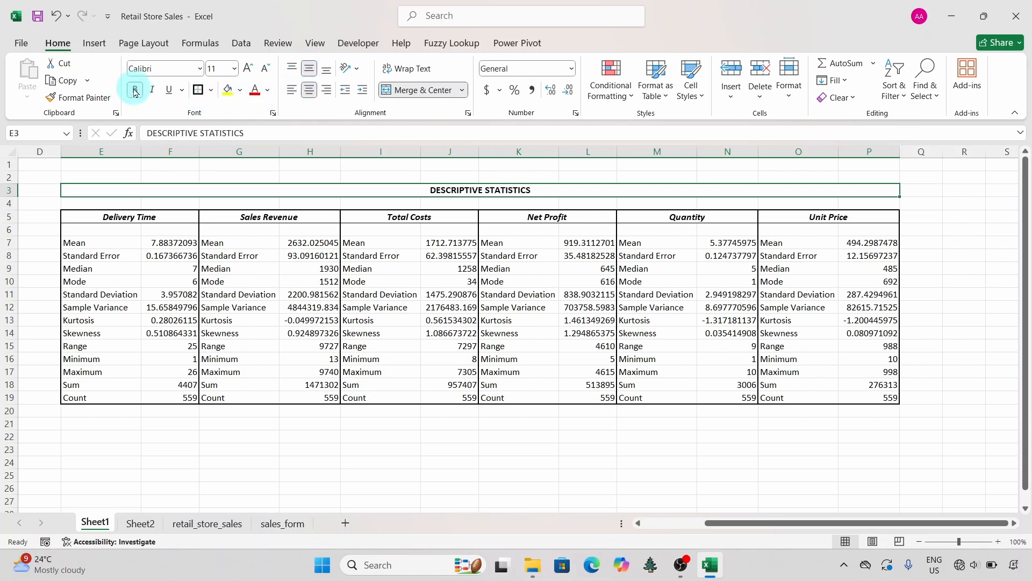
{"action": "left_click", "coordinate": [248, 69]}
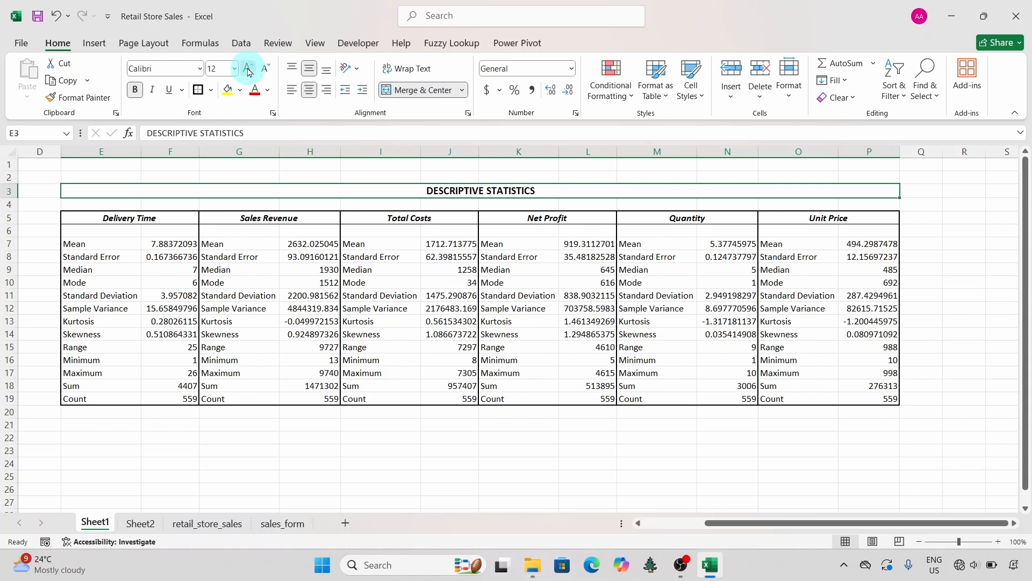
{"action": "left_click", "coordinate": [248, 69]}
{"action": "left_click", "coordinate": [248, 68]}
{"action": "left_click", "coordinate": [248, 68]}
{"action": "left_click", "coordinate": [247, 69]}
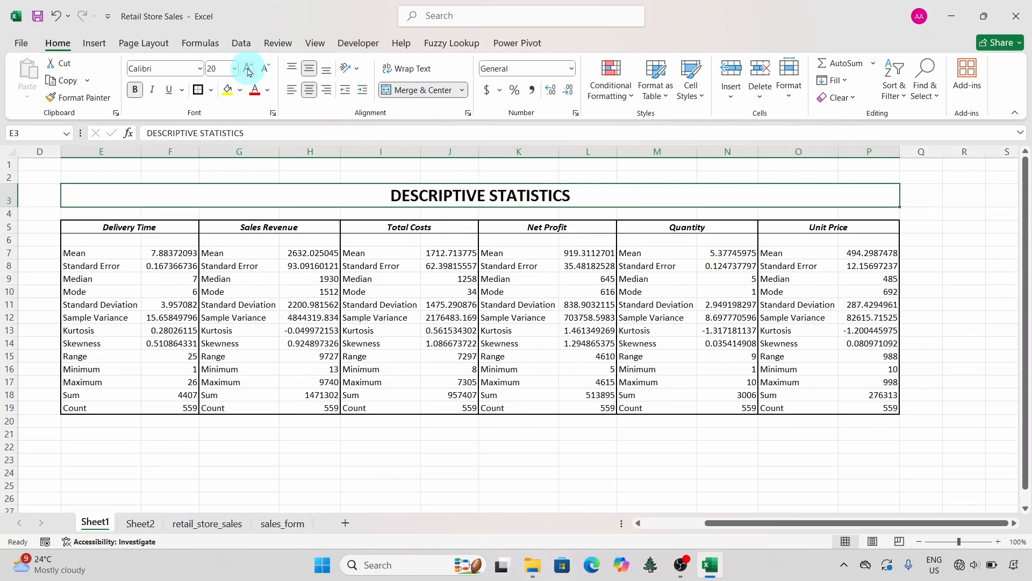
{"action": "left_click", "coordinate": [248, 69]}
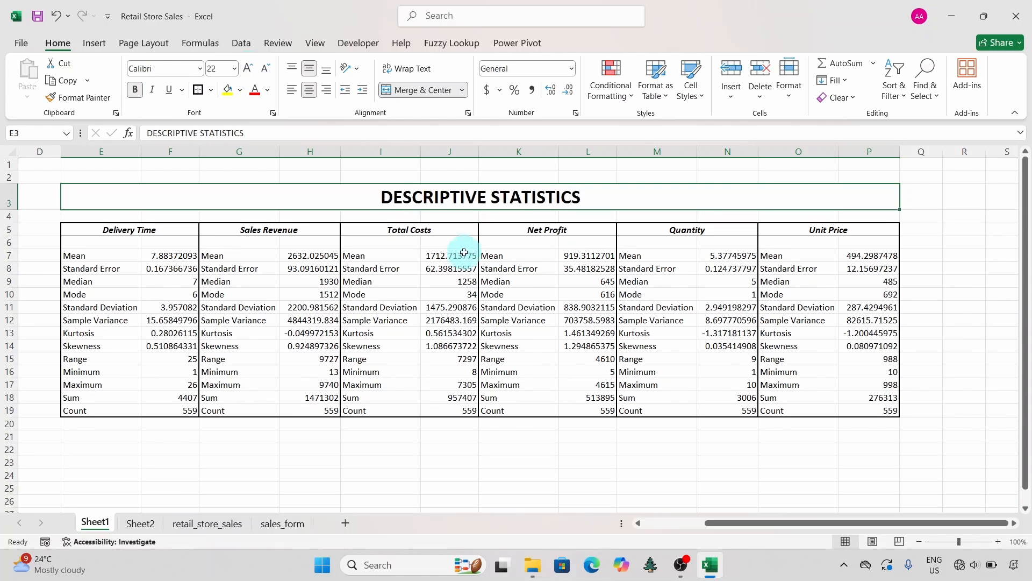
{"action": "left_click", "coordinate": [324, 461]}
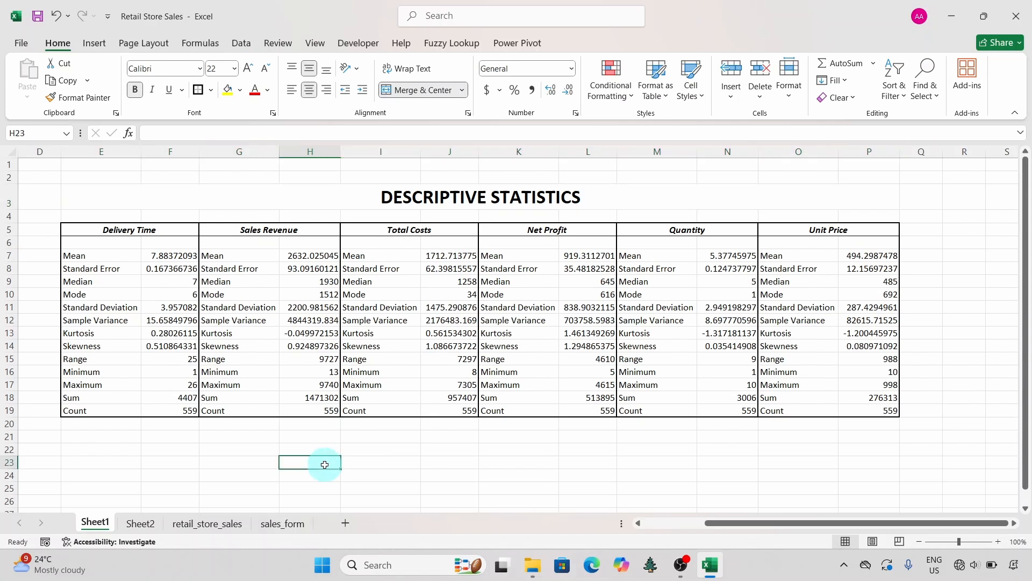
Step: Apply thick outside borders around the merged title cell in row 3
{"action": "left_click", "coordinate": [242, 197]}
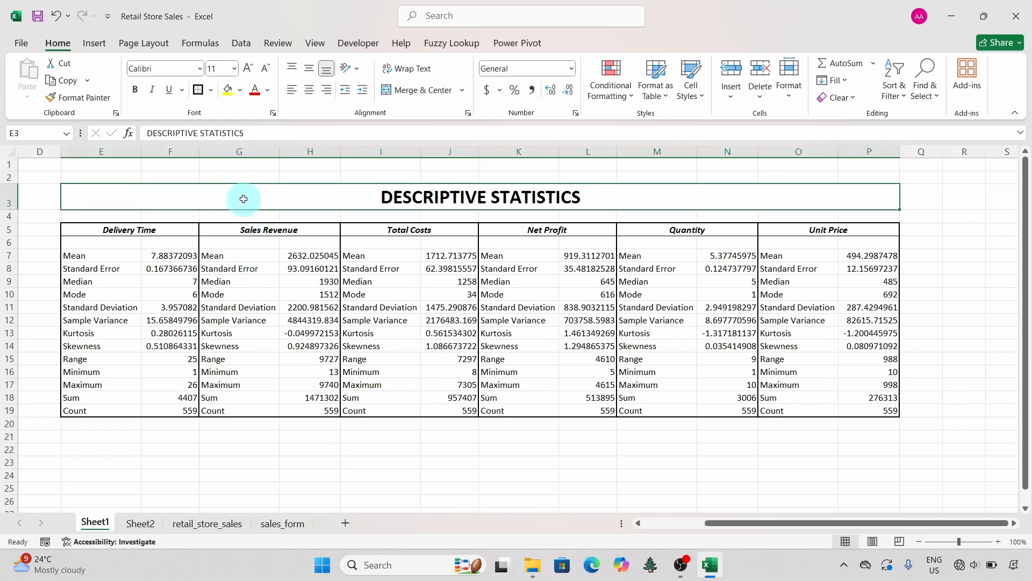
{"action": "left_click", "coordinate": [198, 90]}
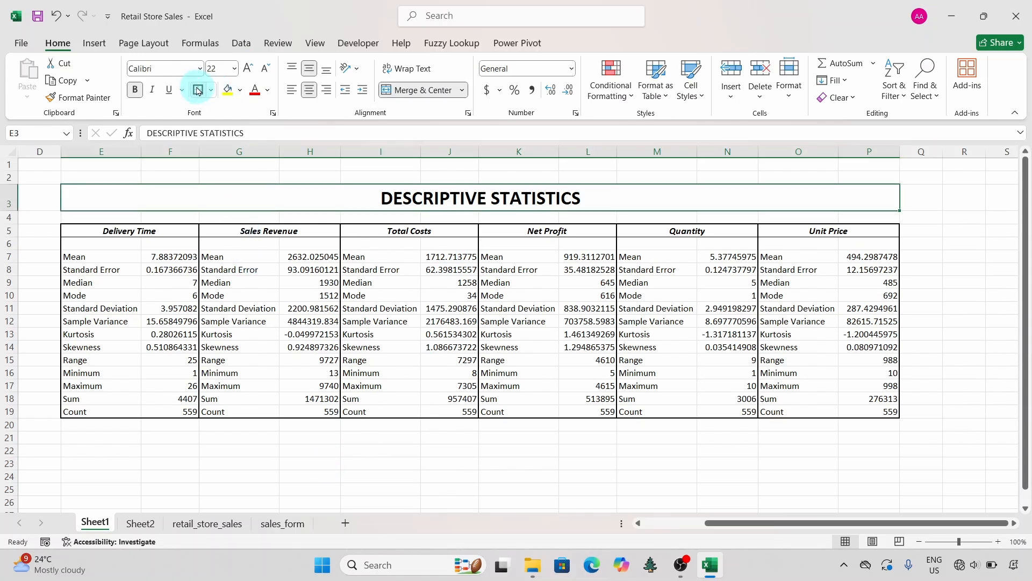
{"action": "left_click", "coordinate": [328, 449]}
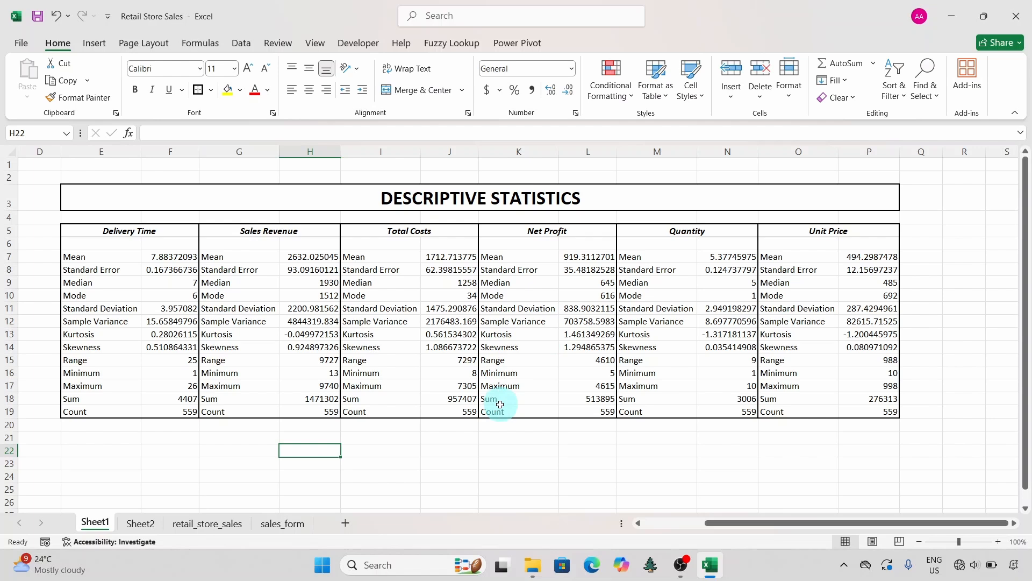
Step: Rename Sheet1 as analysis
{"action": "scroll", "coordinate": [500, 405], "scroll_direction": "left", "scroll_amount": 3}
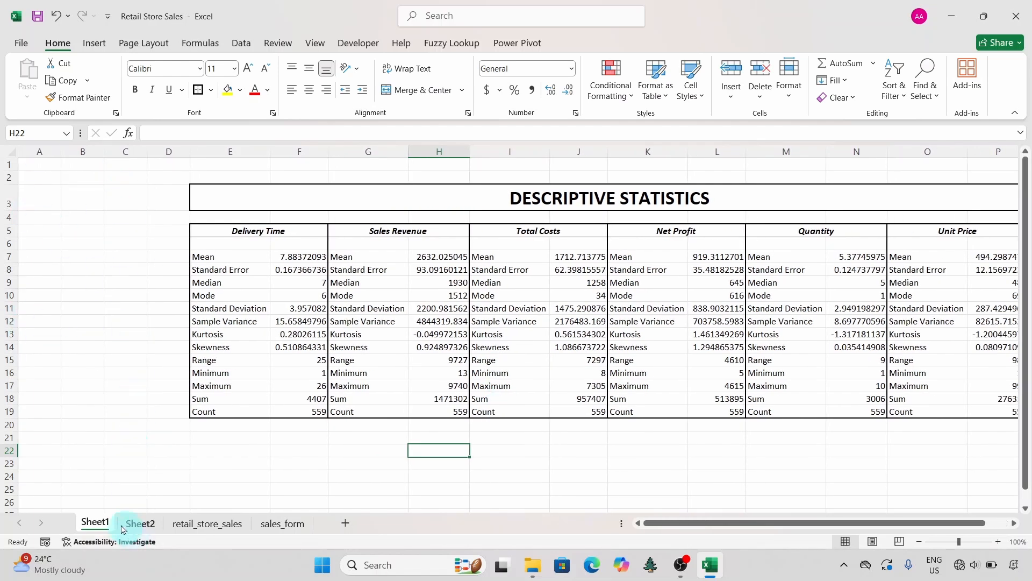
{"action": "double_click", "coordinate": [97, 522]}
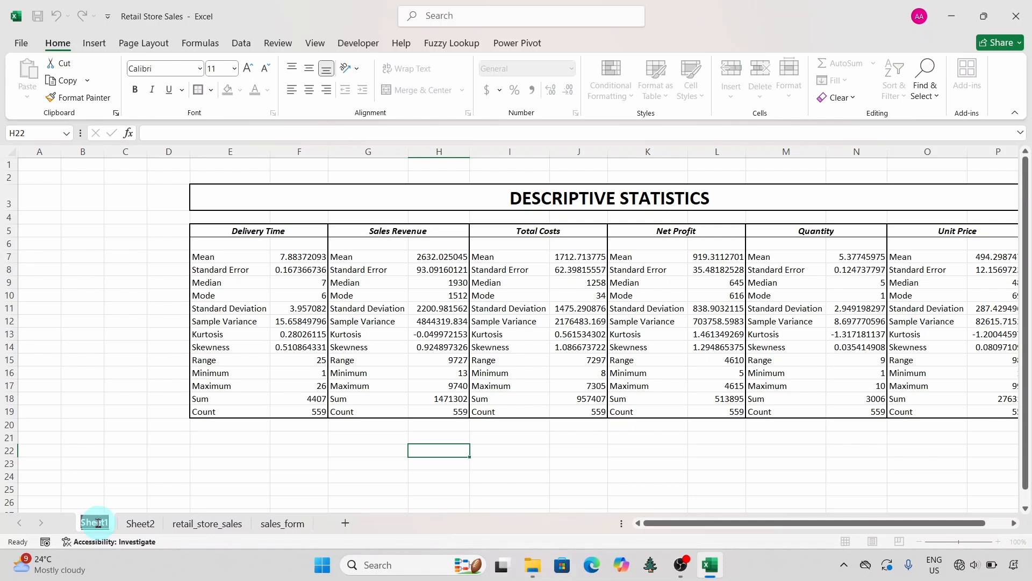
{"action": "type", "text": "AN"}
{"action": "key", "text": "BackSpace"}
{"action": "key", "text": "BackSpace"}
{"action": "type", "text": "a"}
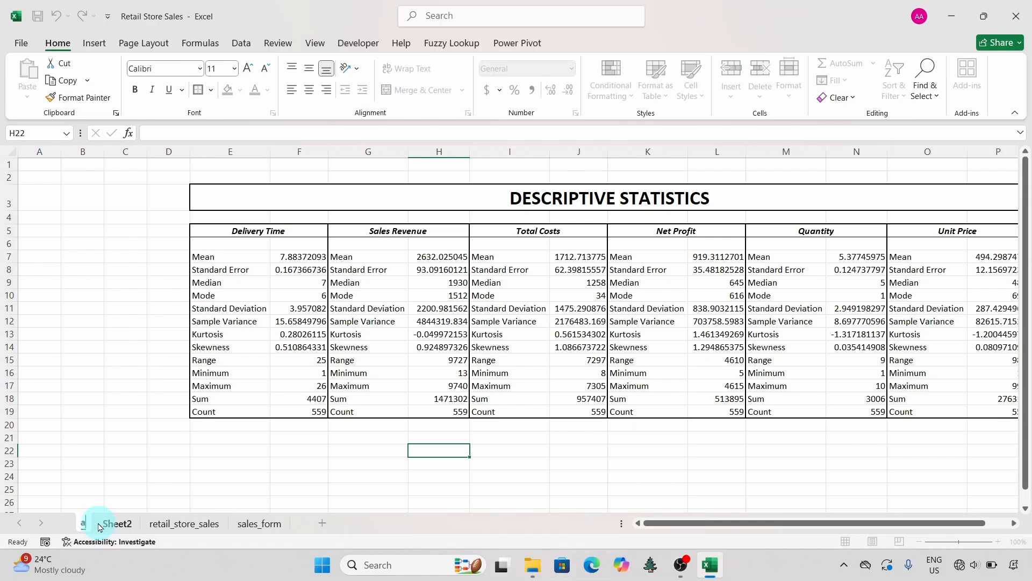
{"action": "type", "text": "nalysis"}
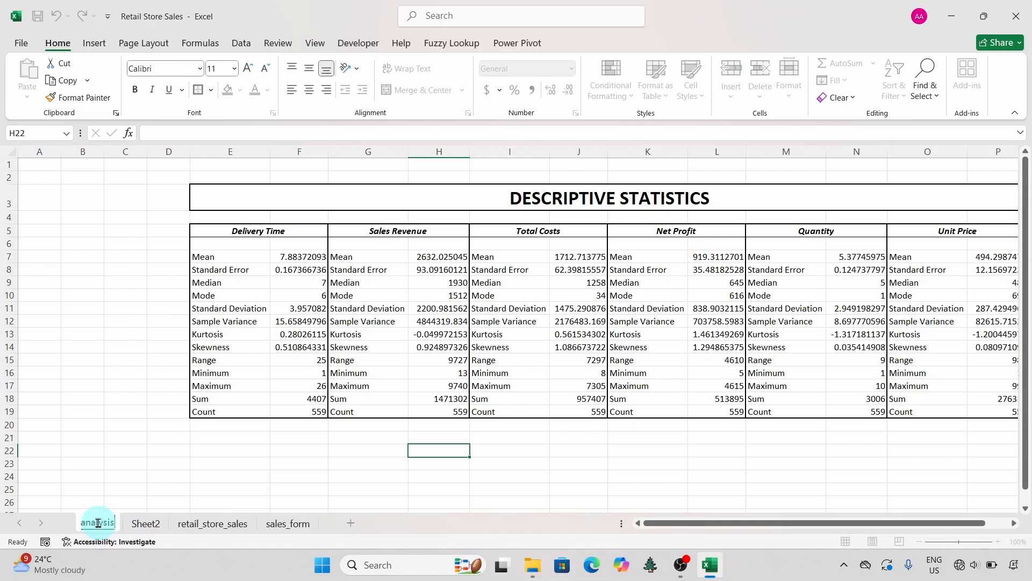
{"action": "key", "text": "Return"}
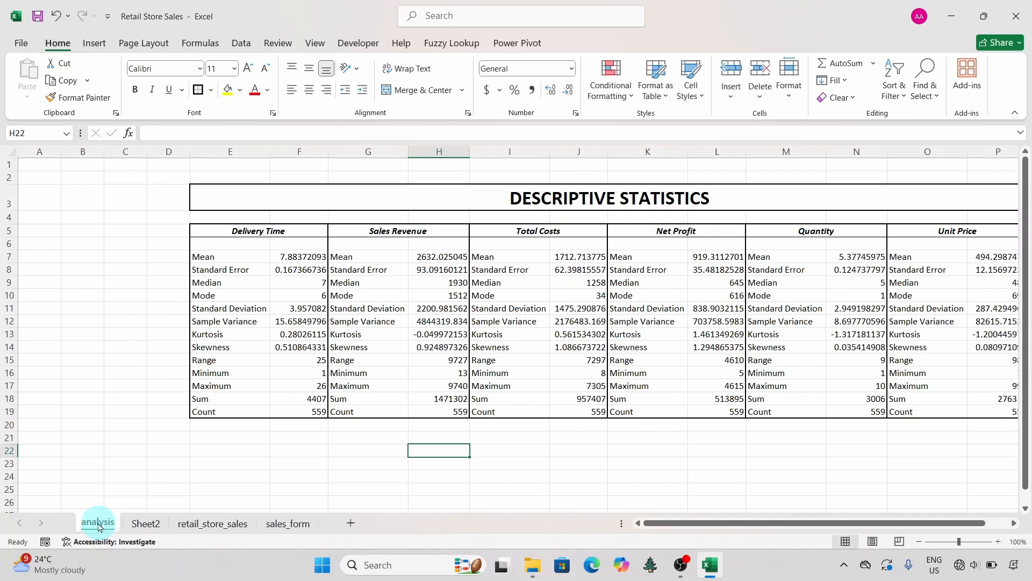
Step: Delete Sheet2 from the workbook and return to the analysis sheet
{"action": "left_click", "coordinate": [138, 523]}
{"action": "right_click", "coordinate": [137, 523]}
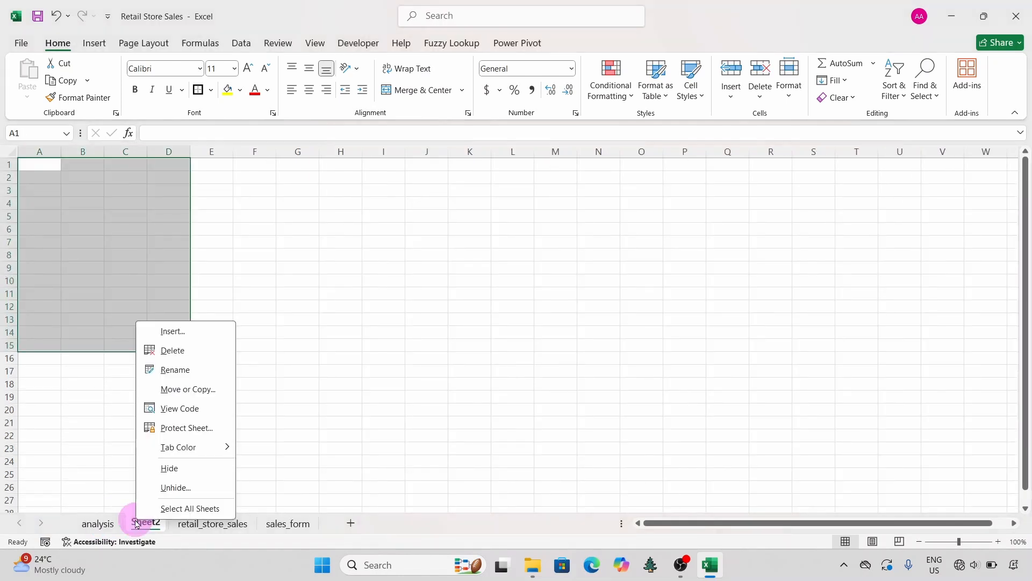
{"action": "left_click", "coordinate": [175, 354]}
{"action": "left_click", "coordinate": [482, 318]}
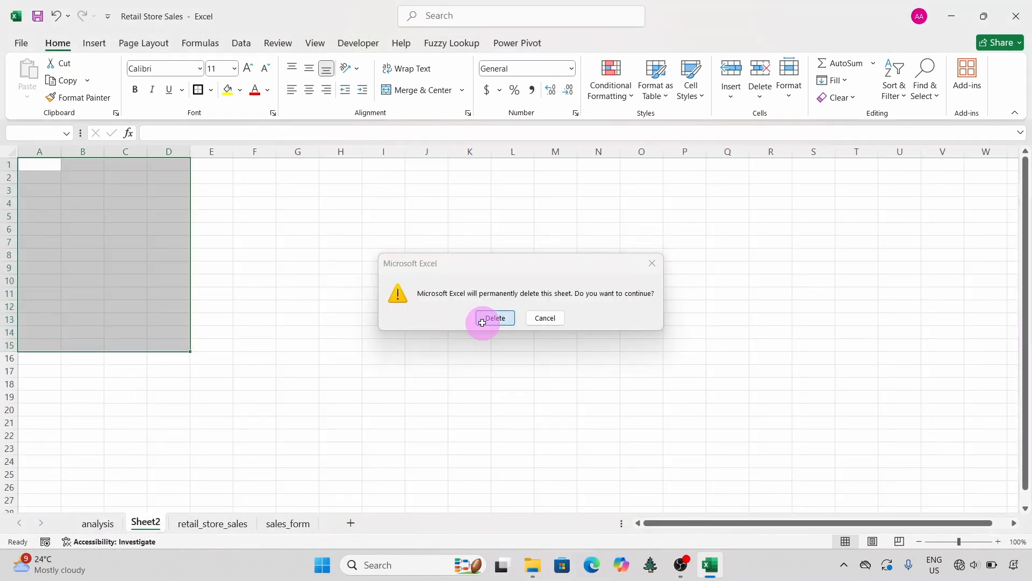
{"action": "left_click", "coordinate": [98, 522]}
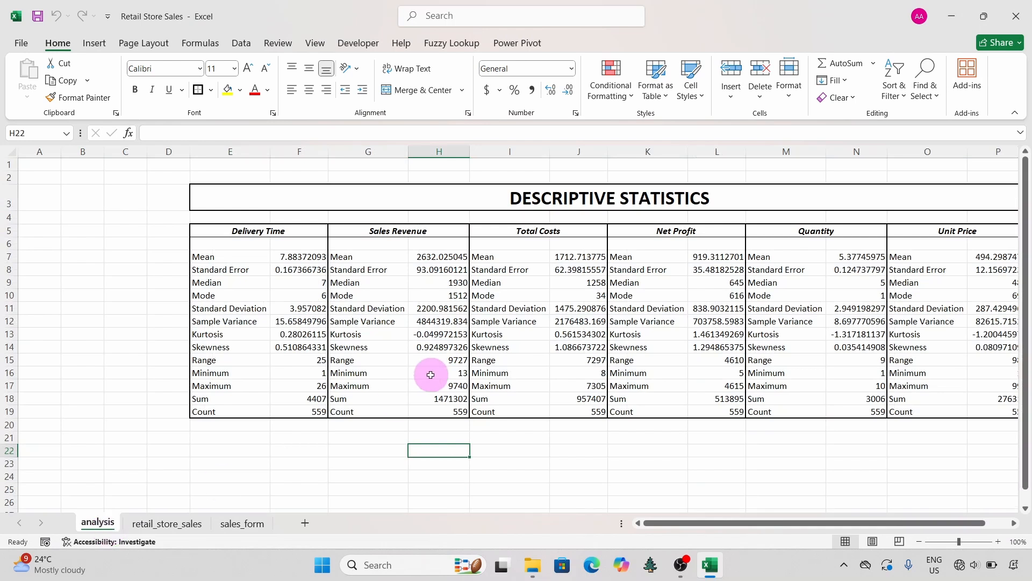
Step: Enter the heading SCENARIO in cell E25, below the descriptive statistics table
{"action": "scroll", "coordinate": [447, 376], "scroll_direction": "right", "scroll_amount": 2}
{"action": "scroll", "coordinate": [464, 396], "scroll_direction": "right", "scroll_amount": 3}
{"action": "scroll", "coordinate": [464, 397], "scroll_direction": "left", "scroll_amount": 3}
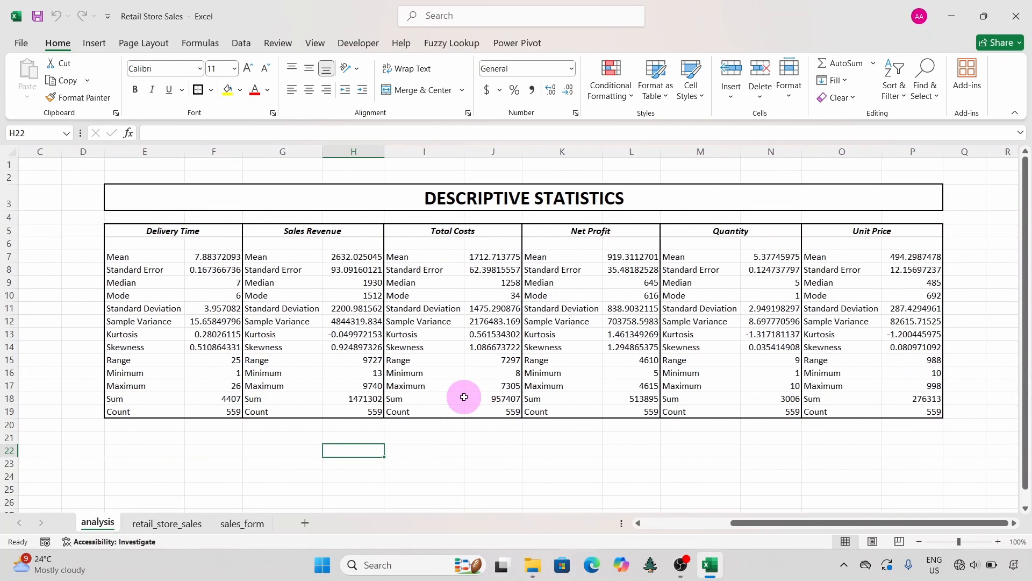
{"action": "scroll", "coordinate": [464, 396], "scroll_direction": "down", "scroll_amount": 3}
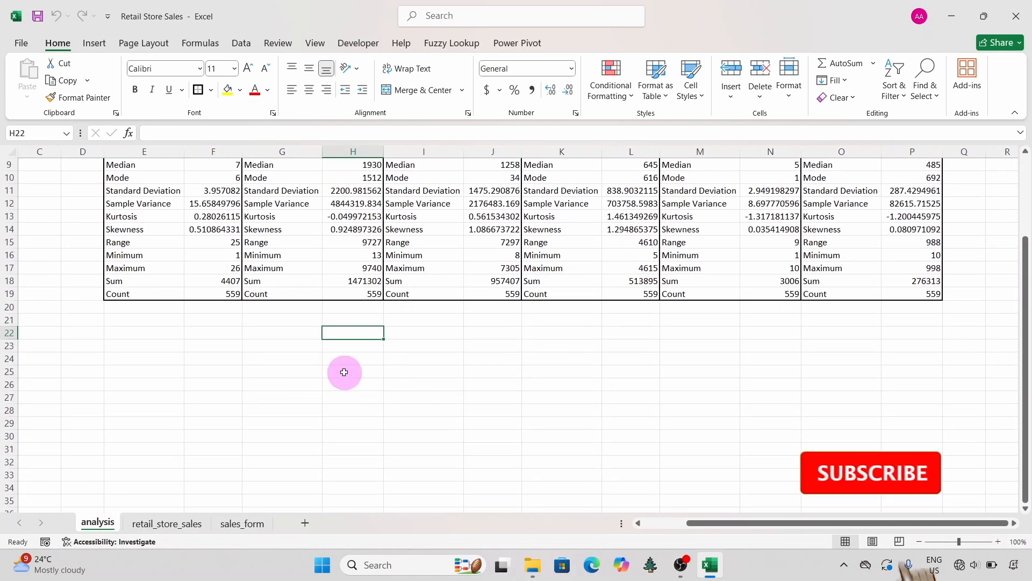
{"action": "left_click", "coordinate": [293, 372]}
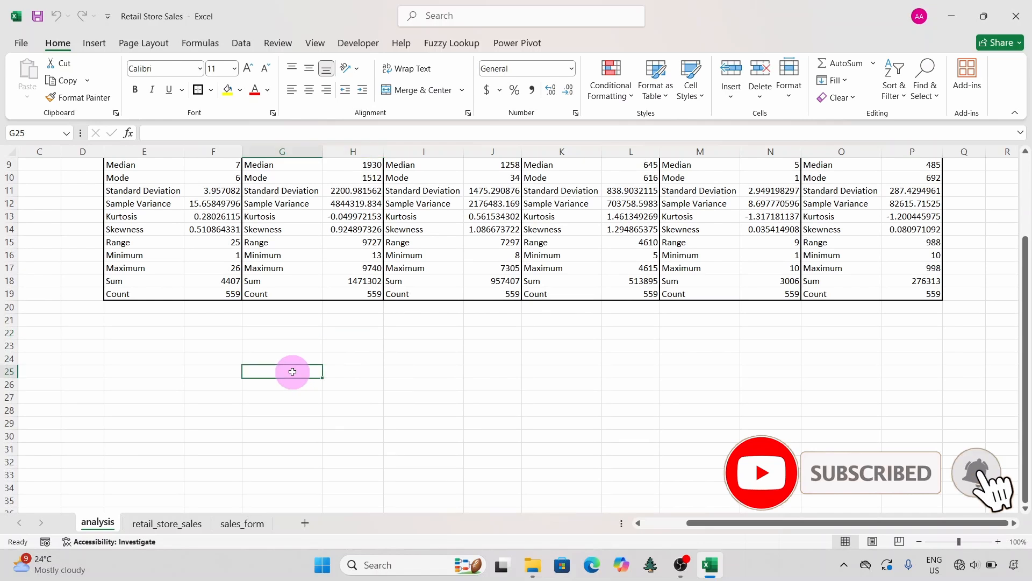
{"action": "left_click", "coordinate": [142, 370]}
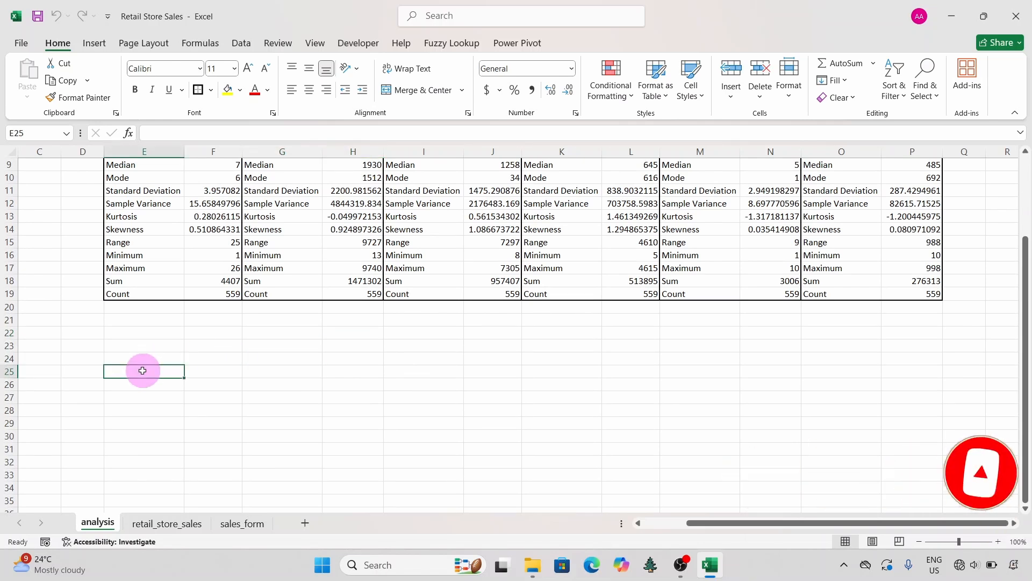
{"action": "type", "text": "S"}
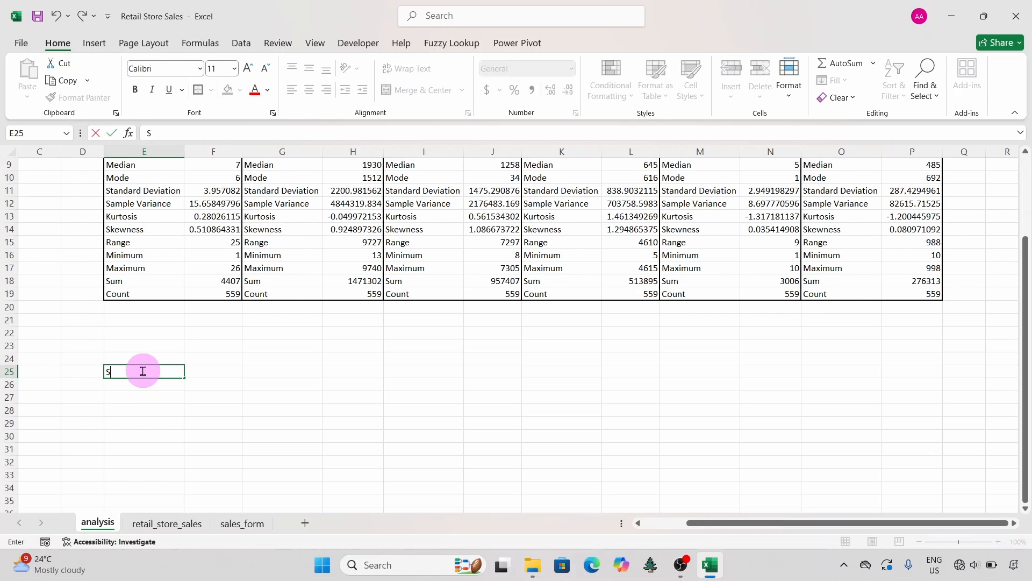
{"action": "type", "text": "CENARIO"}
{"action": "key", "text": "Return"}
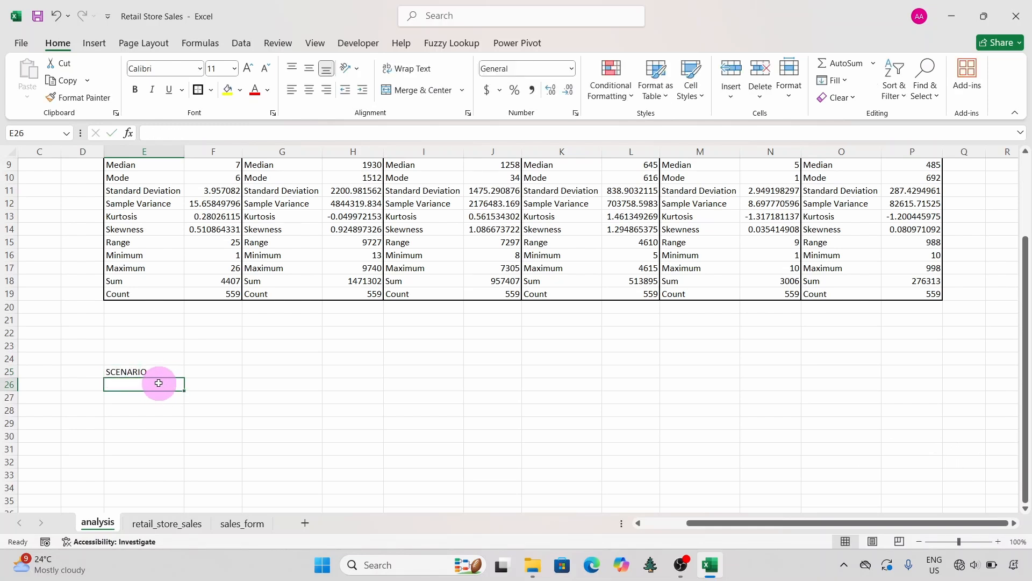
Step: Enter the scenario text "Whether there is a relationship between delivery time and status (Returned & Completed)" in cell E26
{"action": "type", "text": "W"}
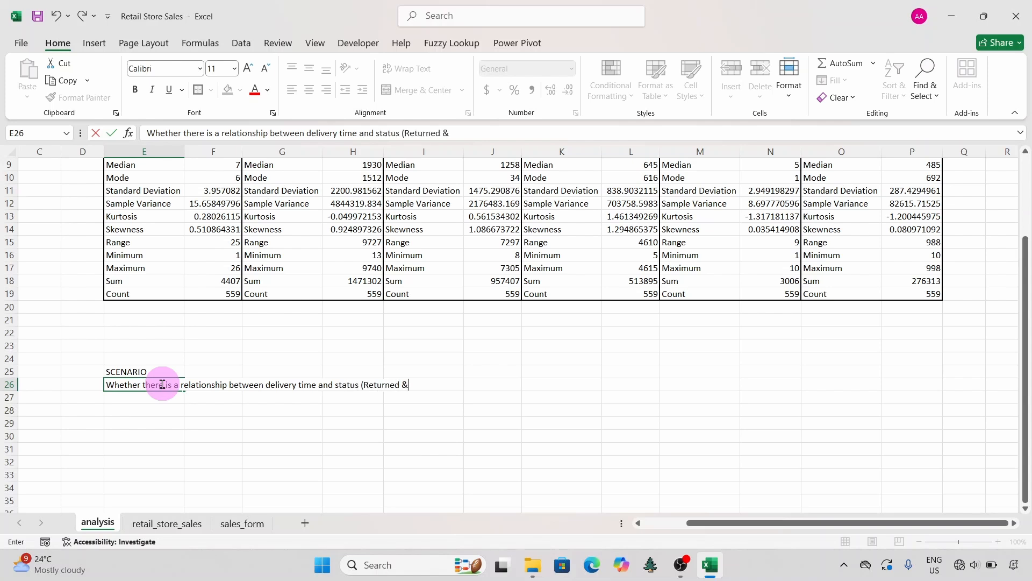
{"action": "type", "text": ")"}
{"action": "left_click", "coordinate": [226, 421]}
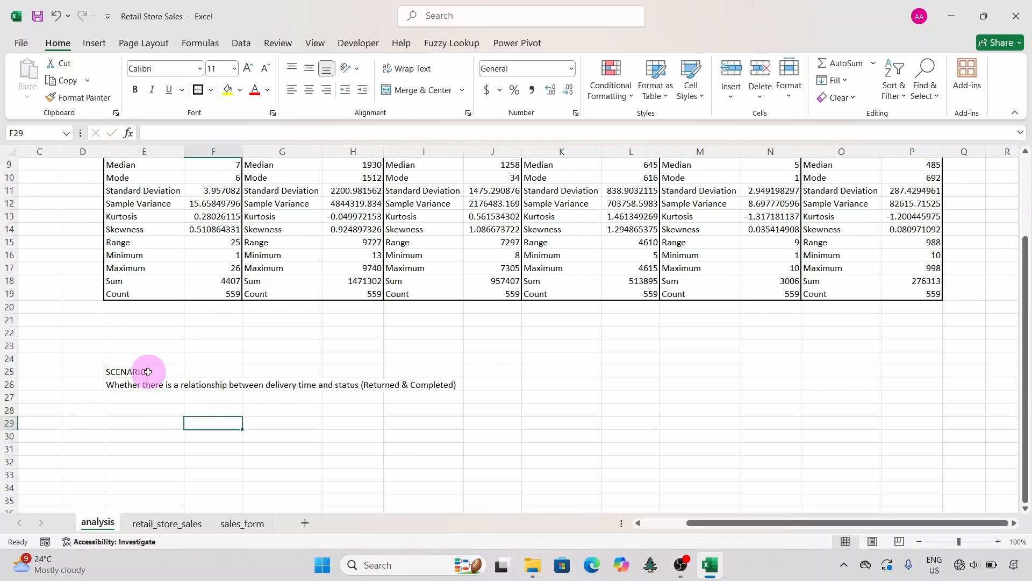
Step: Enter the label "Null Hypothesis (Ho):" in E28 and the statement "Delivery time does not influence whether an order is returned." in E29
{"action": "left_click", "coordinate": [139, 408]}
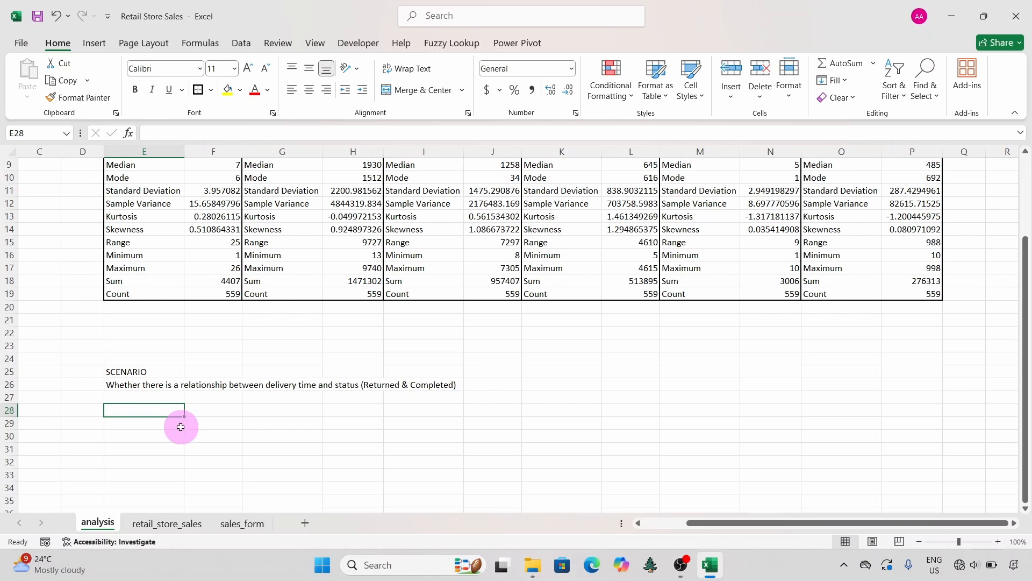
{"action": "type", "text": "Null Hypothesis (Ho"}
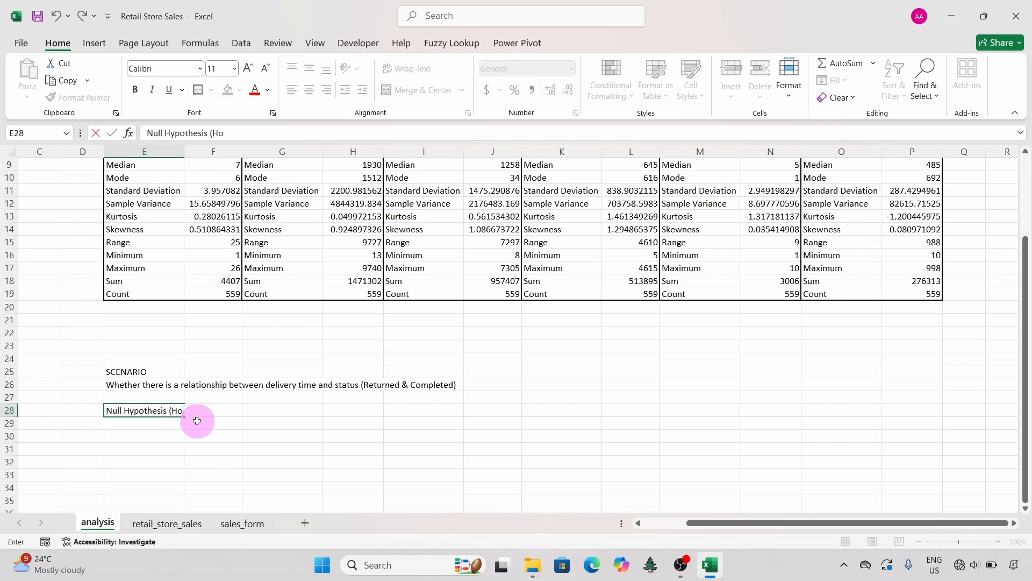
{"action": "type", "text": "):"}
{"action": "left_click", "coordinate": [189, 417]}
{"action": "type", "text": ":"}
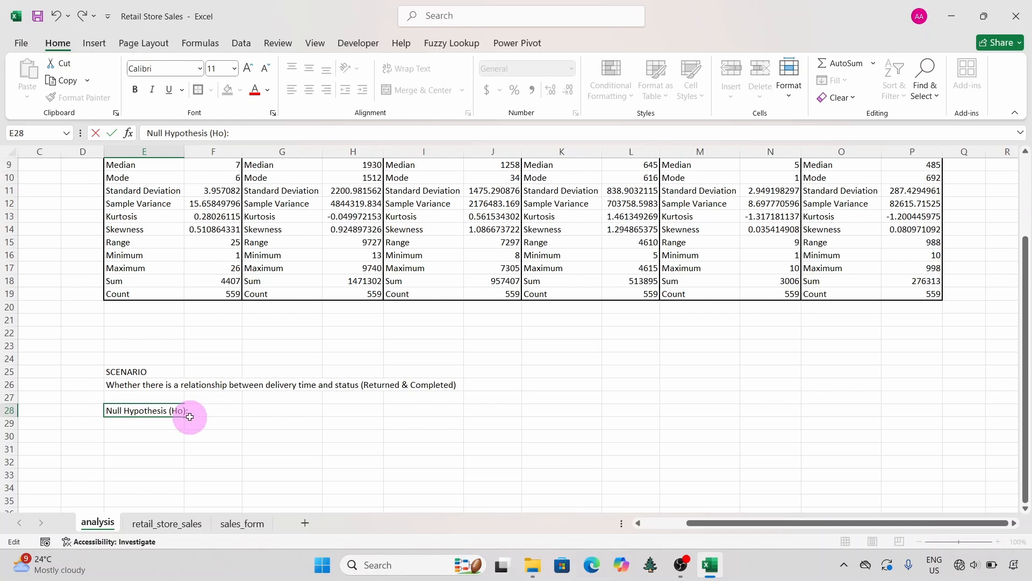
{"action": "key", "text": "Return"}
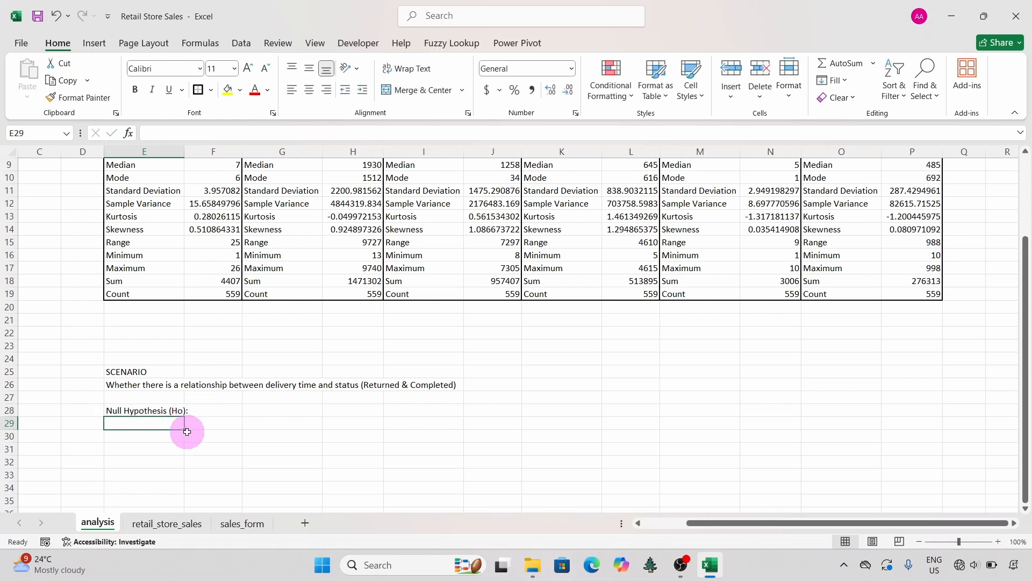
{"action": "type", "text": "De"}
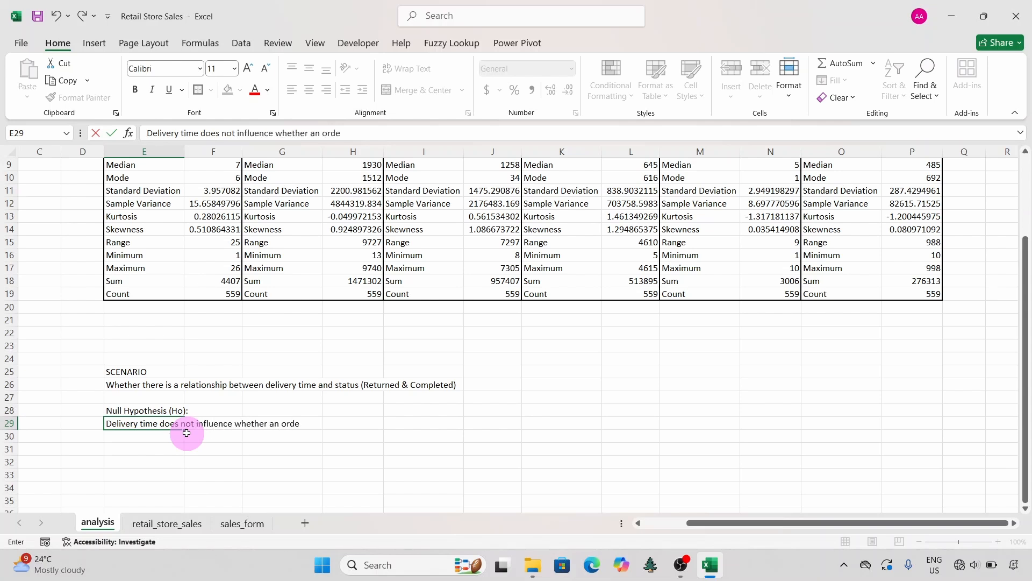
{"action": "type", "text": "."}
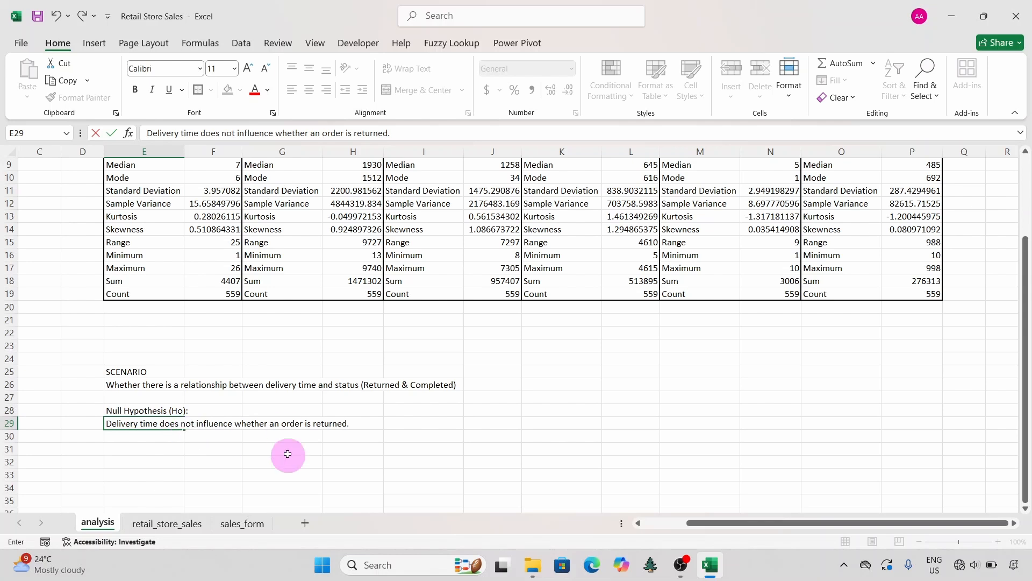
Step: Enter the label "Alternative Hypothesis (H1):" in E31 and the statement "Order with longer delivery times are more likely to be returned." in E32
{"action": "left_click", "coordinate": [145, 447]}
{"action": "type", "text": "Alternative Hypothesis (H"}
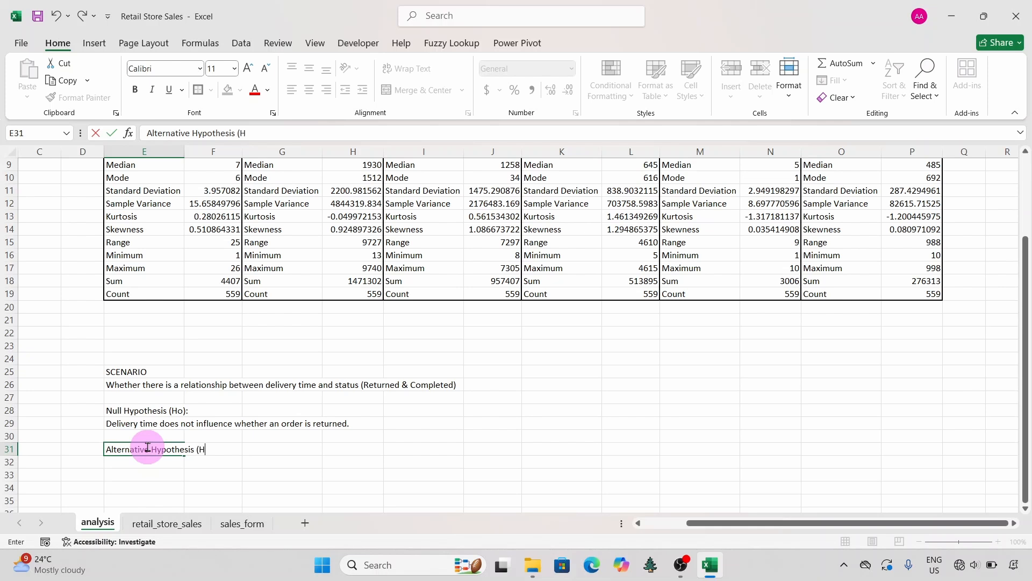
{"action": "type", "text": "1):"}
{"action": "key", "text": "Return"}
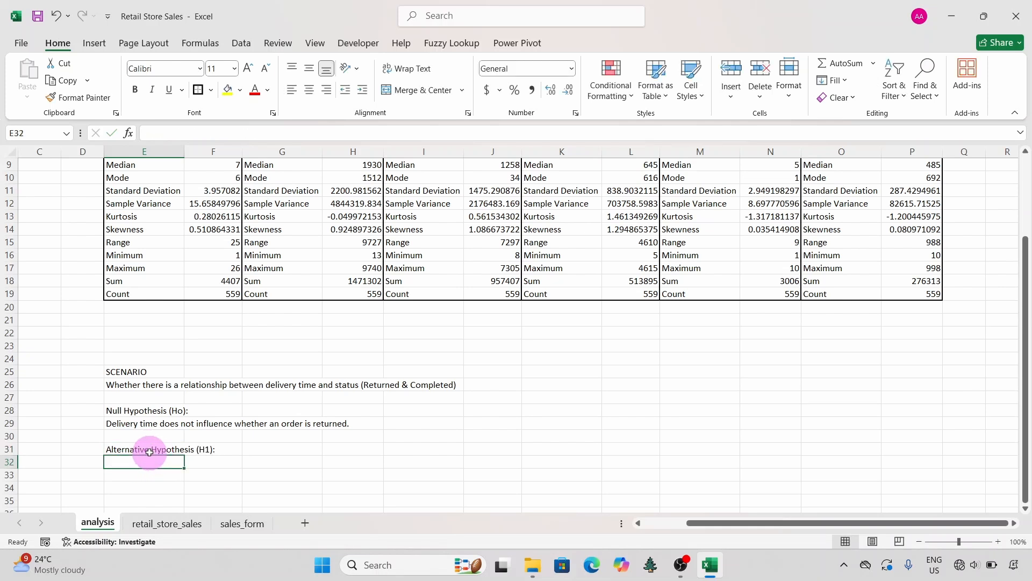
{"action": "type", "text": "Order with longer delivery times are more likely"}
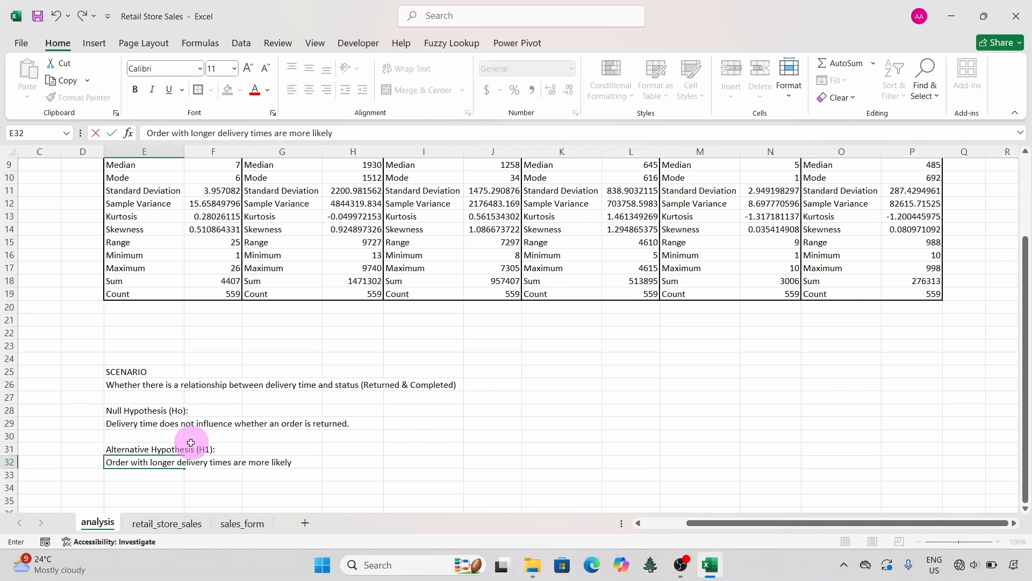
{"action": "type", "text": "to be returned."}
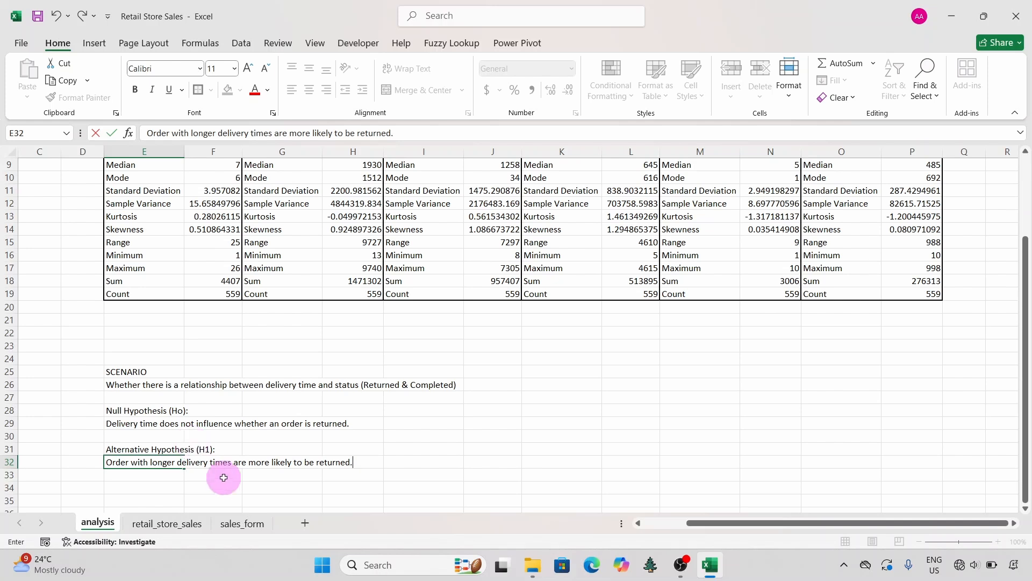
{"action": "left_click", "coordinate": [222, 476]}
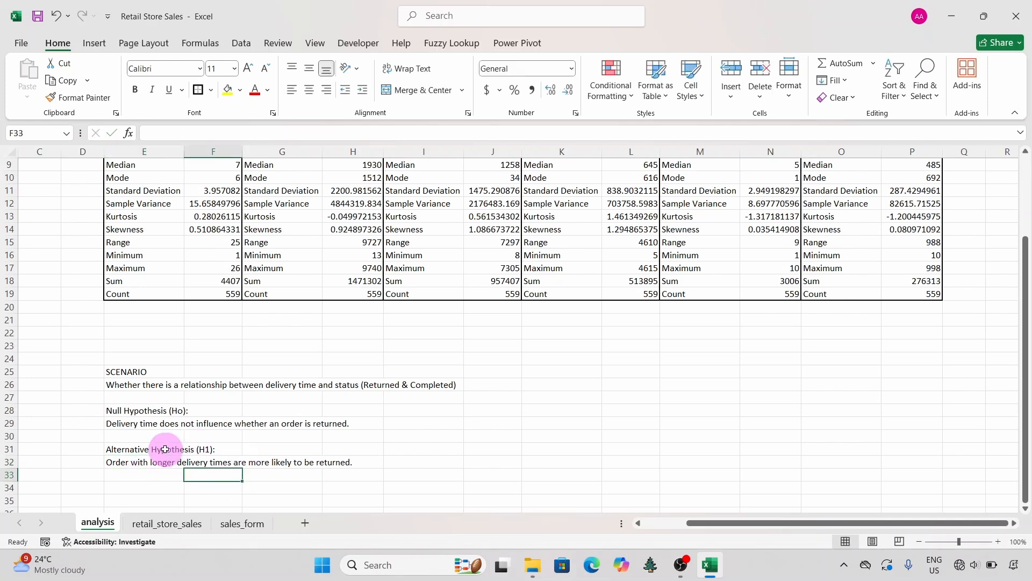
Step: Make the SCENARIO heading in E25 bold at font size 16 and set the scenario text in E26 to size 12
{"action": "left_click", "coordinate": [146, 372]}
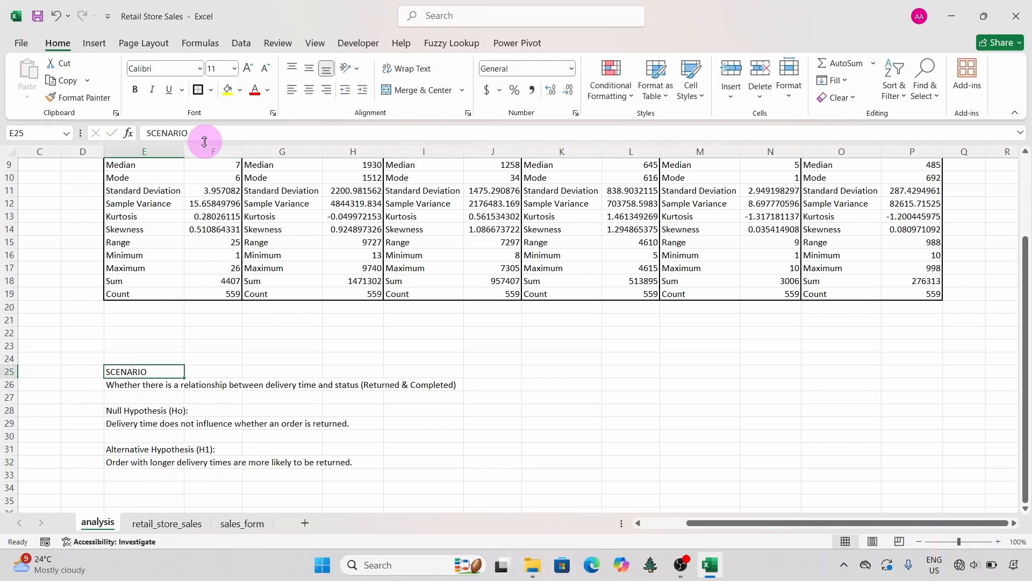
{"action": "left_click", "coordinate": [138, 92]}
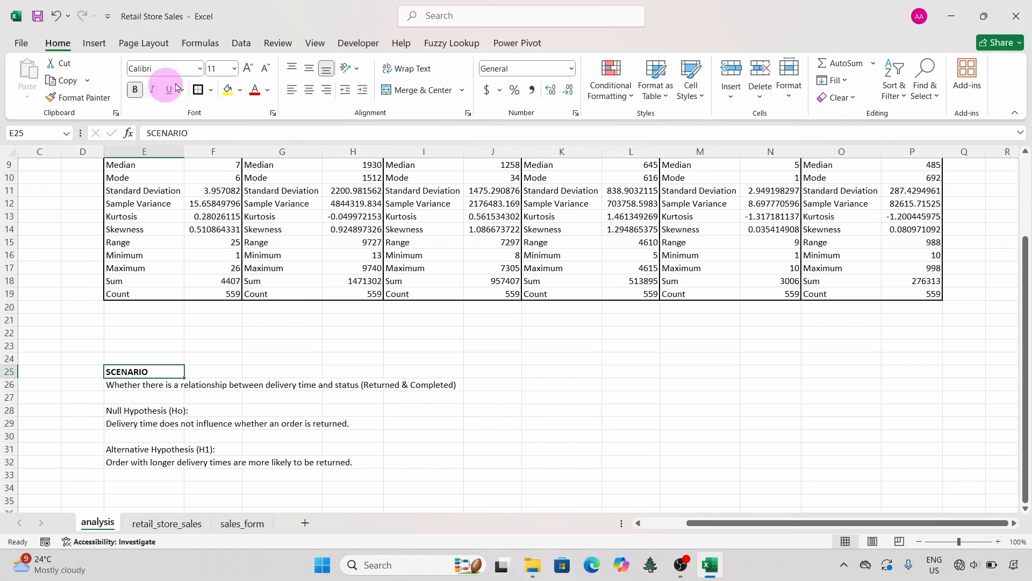
{"action": "left_click", "coordinate": [247, 70]}
{"action": "left_click", "coordinate": [246, 70]}
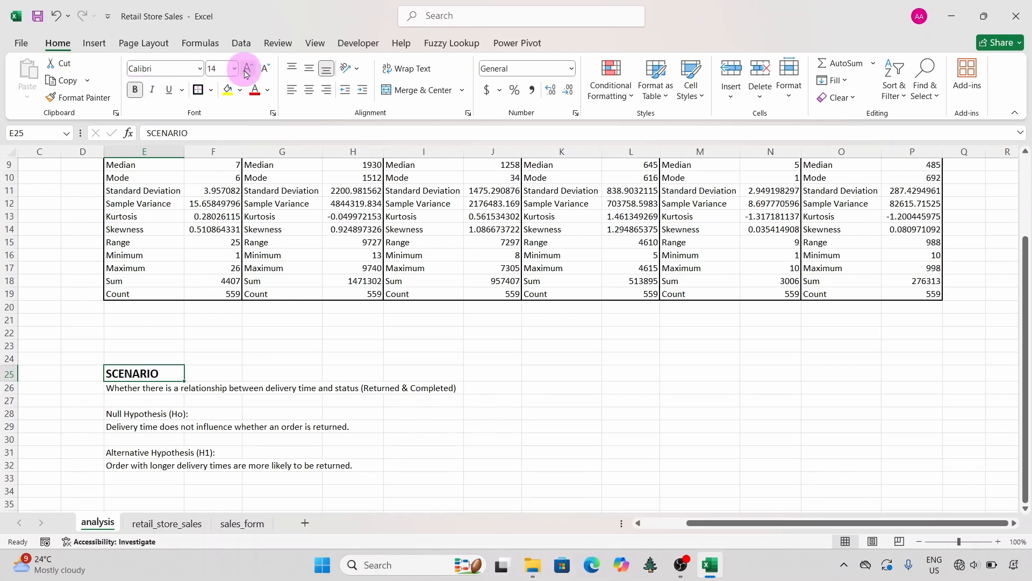
{"action": "left_click", "coordinate": [247, 70]}
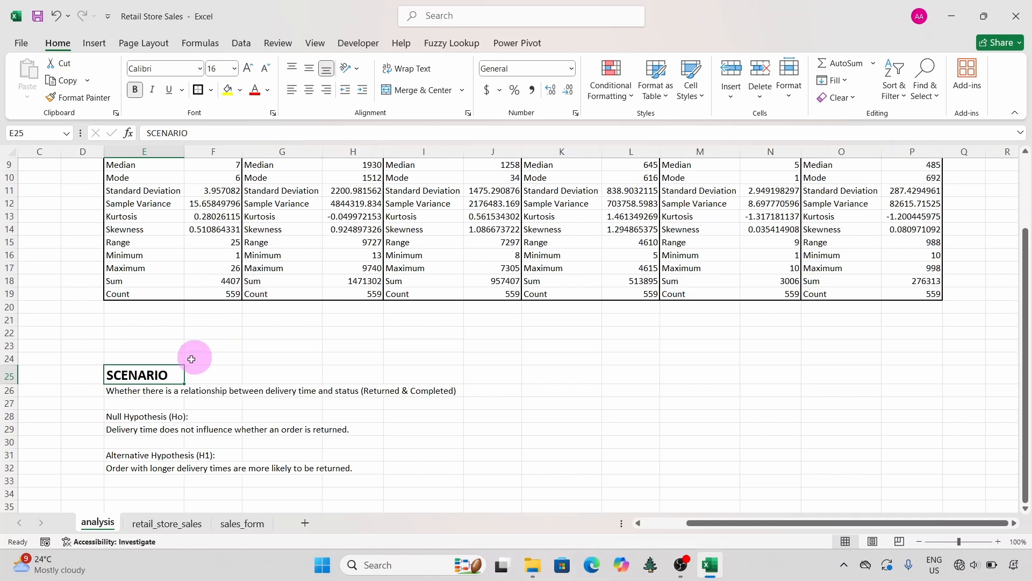
{"action": "left_click", "coordinate": [157, 392]}
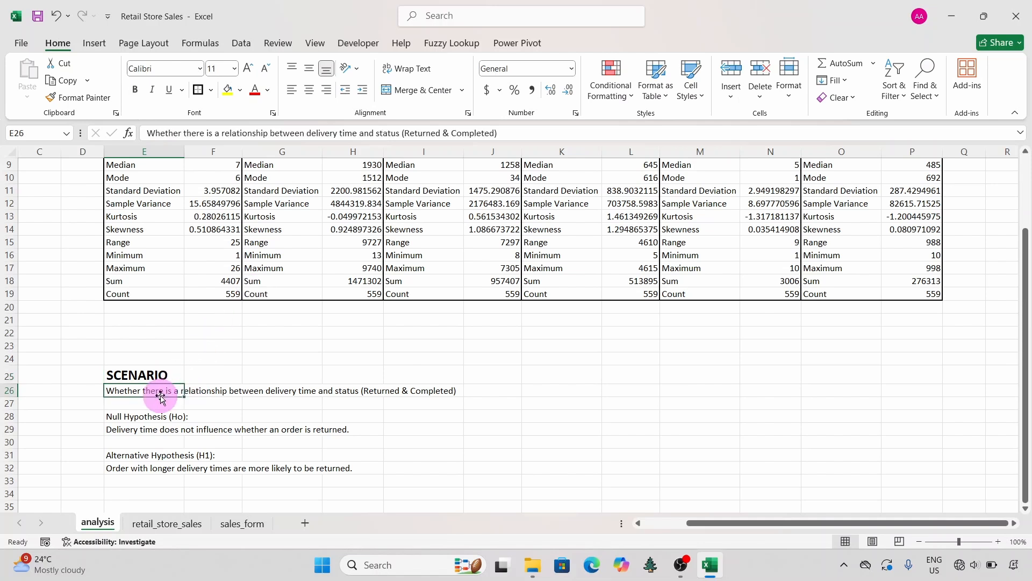
{"action": "left_click", "coordinate": [247, 70]}
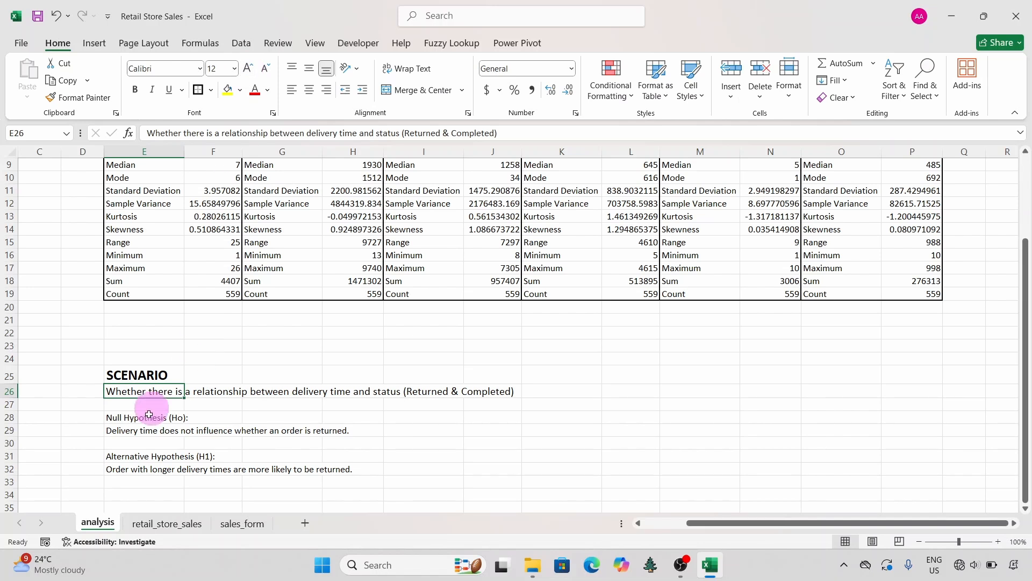
Step: Make the Null Hypothesis label in E28 bold at font size 14 and set its statement in E29 to size 12
{"action": "left_click", "coordinate": [132, 420]}
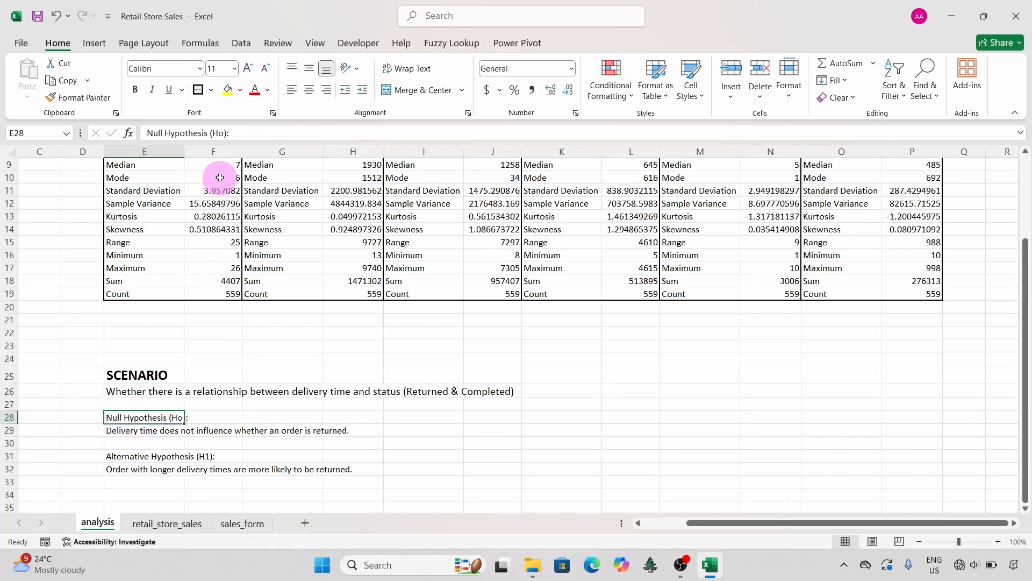
{"action": "left_click", "coordinate": [248, 70]}
{"action": "left_click", "coordinate": [248, 70]}
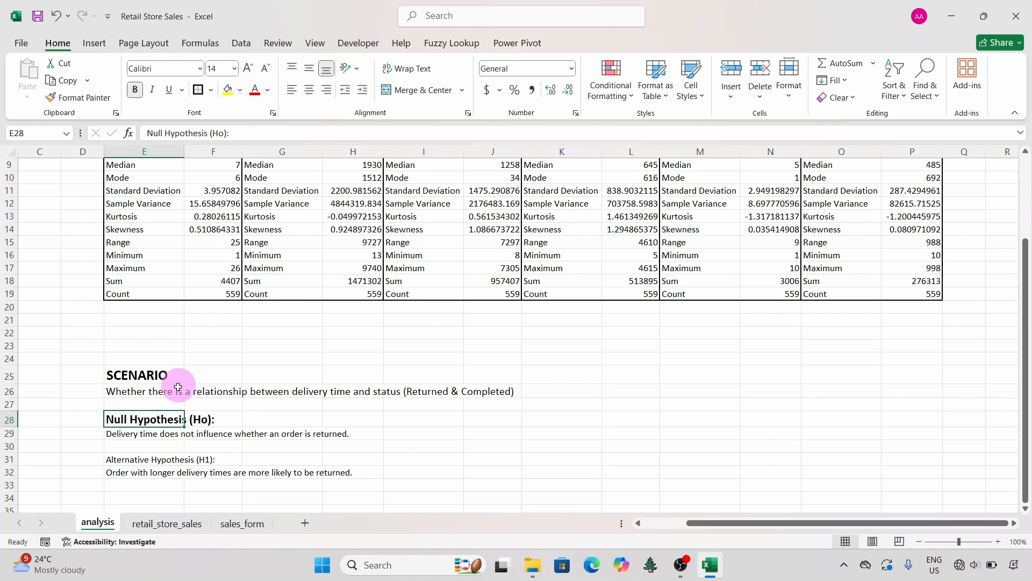
{"action": "left_click", "coordinate": [150, 434]}
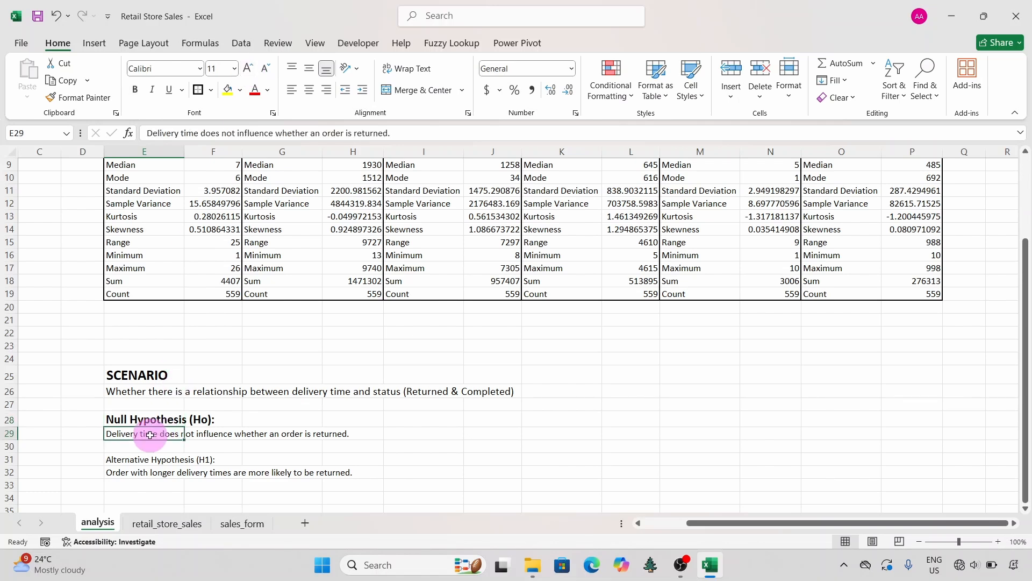
{"action": "left_click", "coordinate": [248, 69]}
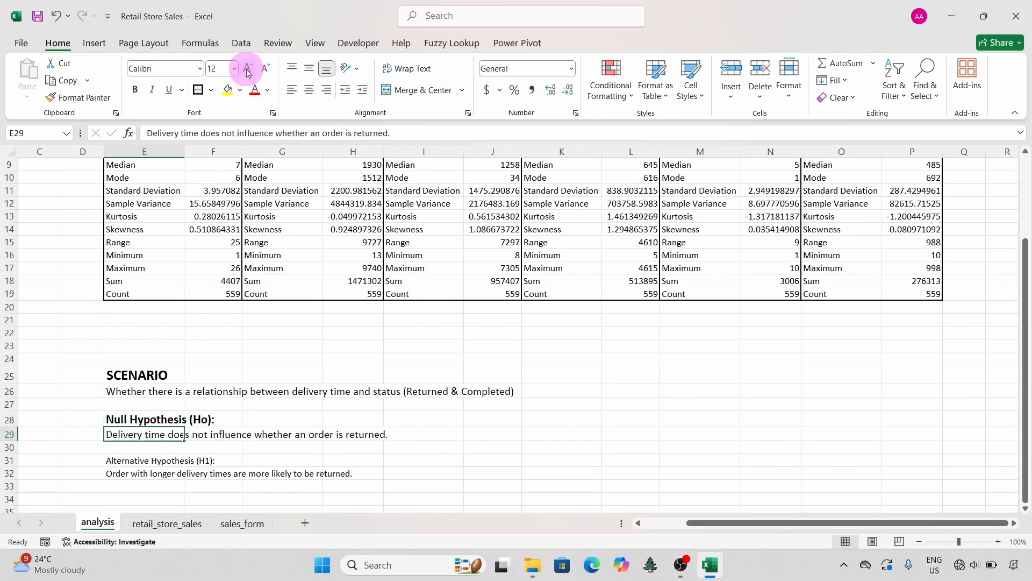
Step: Make the Alternative Hypothesis label in E31 bold at font size 14 and set its statement in E32 to size 12
{"action": "left_click", "coordinate": [142, 458]}
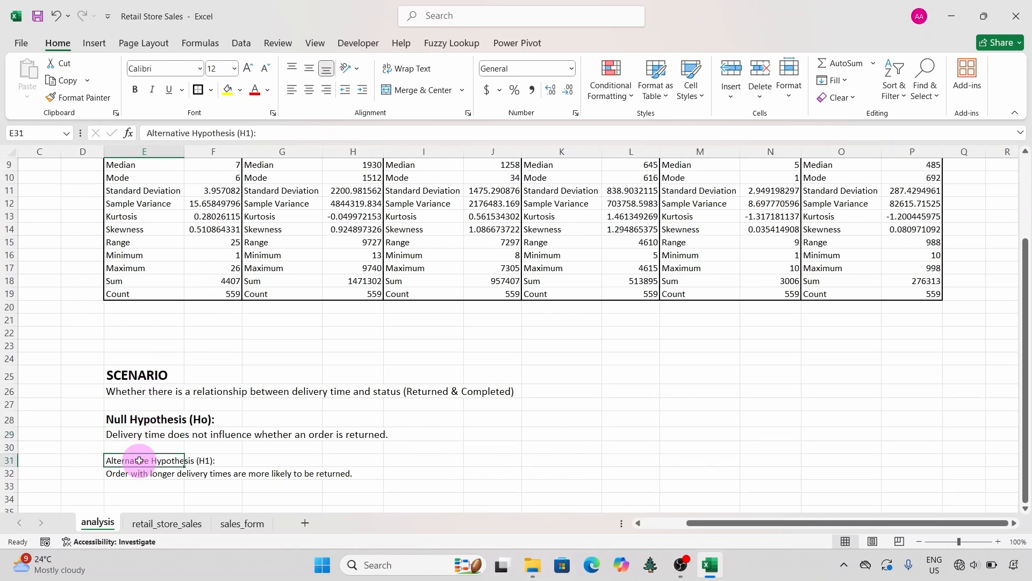
{"action": "left_click", "coordinate": [137, 91]}
{"action": "left_click", "coordinate": [248, 69]}
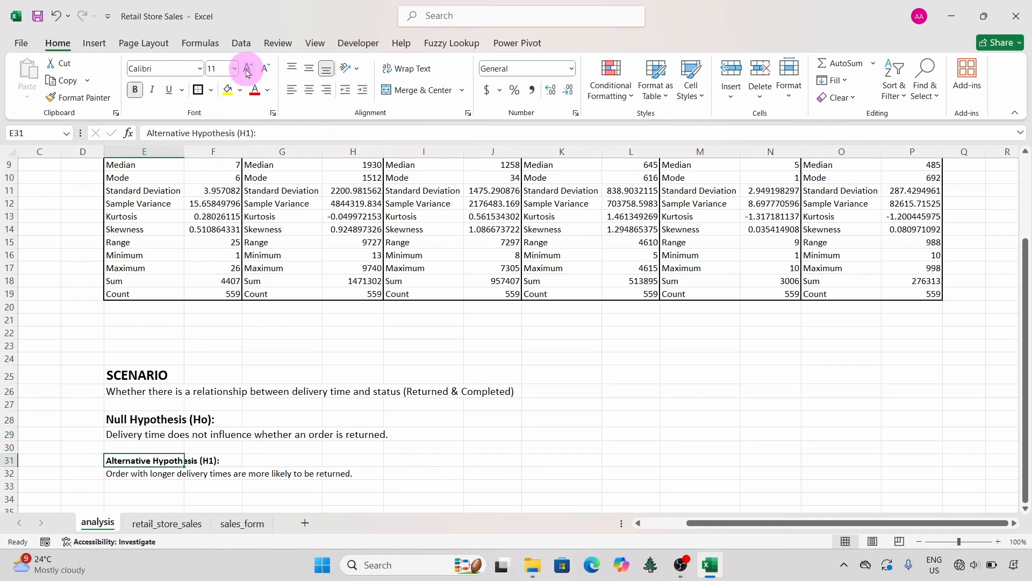
{"action": "left_click", "coordinate": [248, 70]}
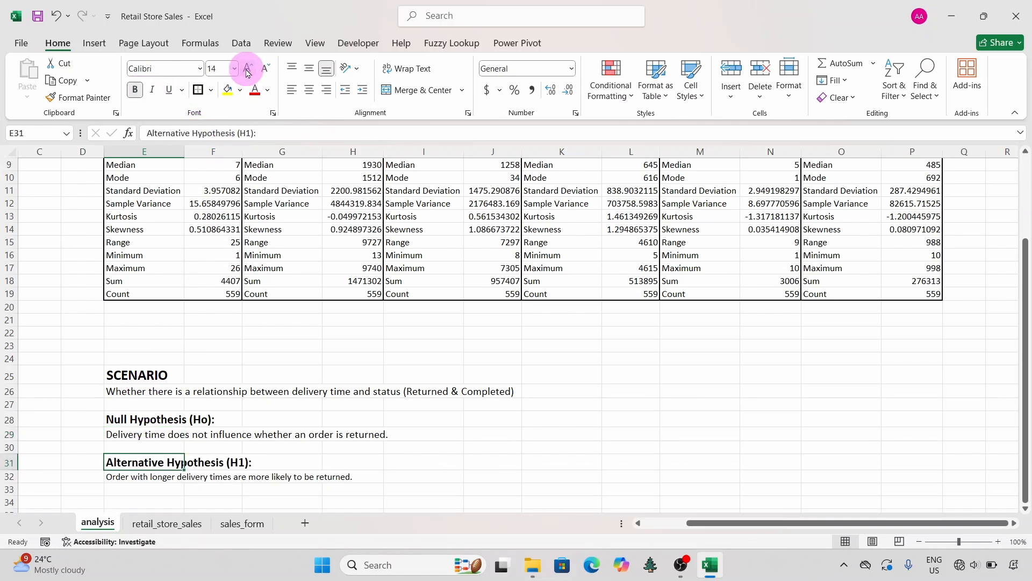
{"action": "left_click", "coordinate": [132, 474]}
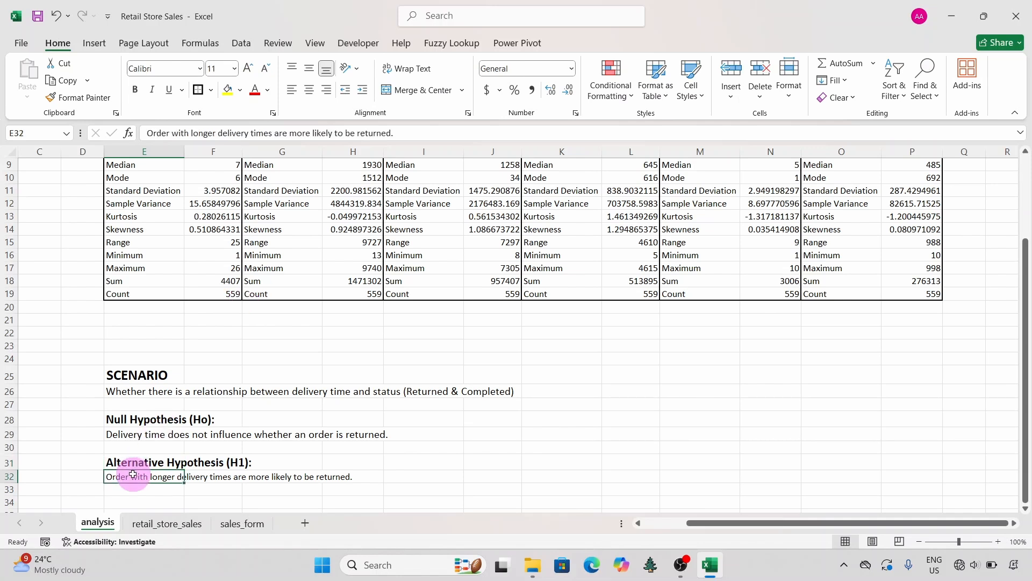
{"action": "left_click", "coordinate": [248, 69]}
{"action": "scroll", "coordinate": [369, 411], "scroll_direction": "down", "scroll_amount": 3}
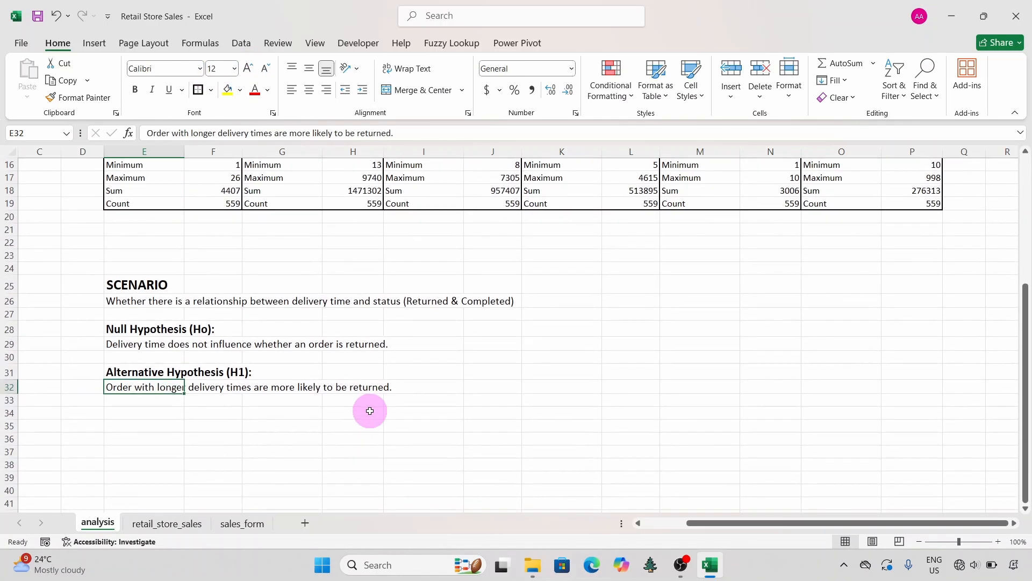
{"action": "left_click", "coordinate": [368, 410]}
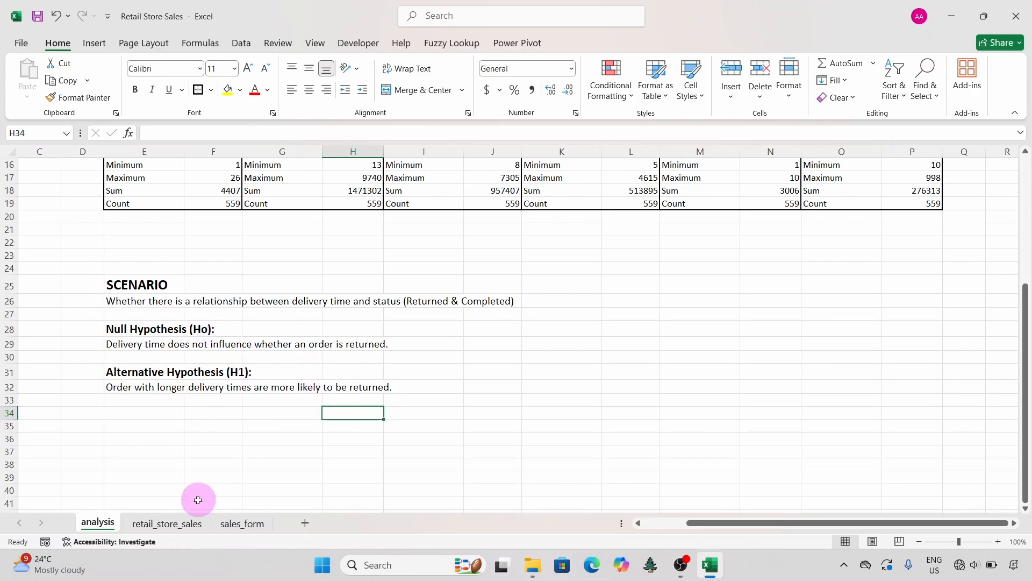
Step: Examine the Delivery Time formula and the available Status filter values on the retail_store_sales sheet
{"action": "left_click", "coordinate": [166, 522]}
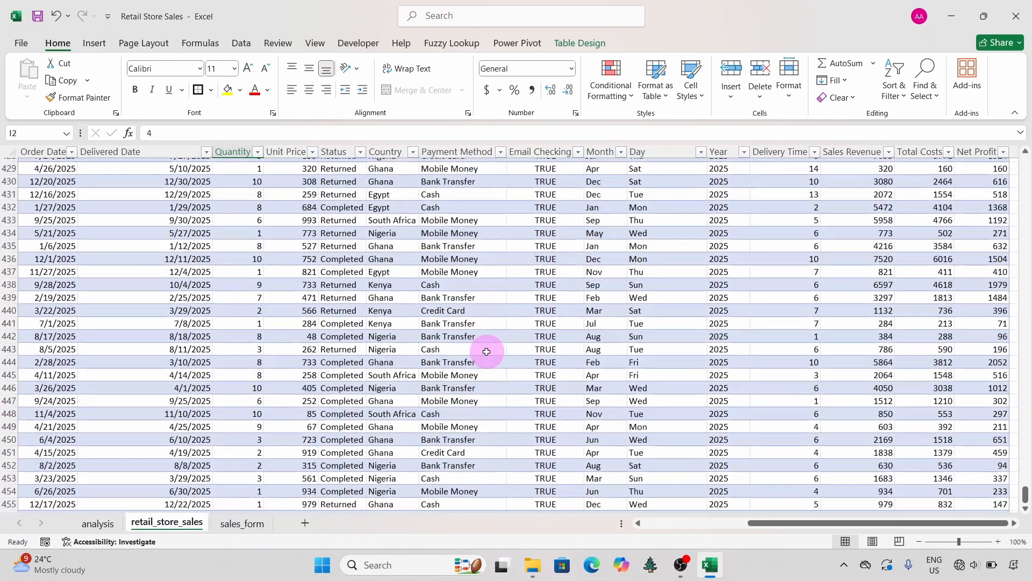
{"action": "scroll", "coordinate": [486, 351], "scroll_direction": "up", "scroll_amount": 20}
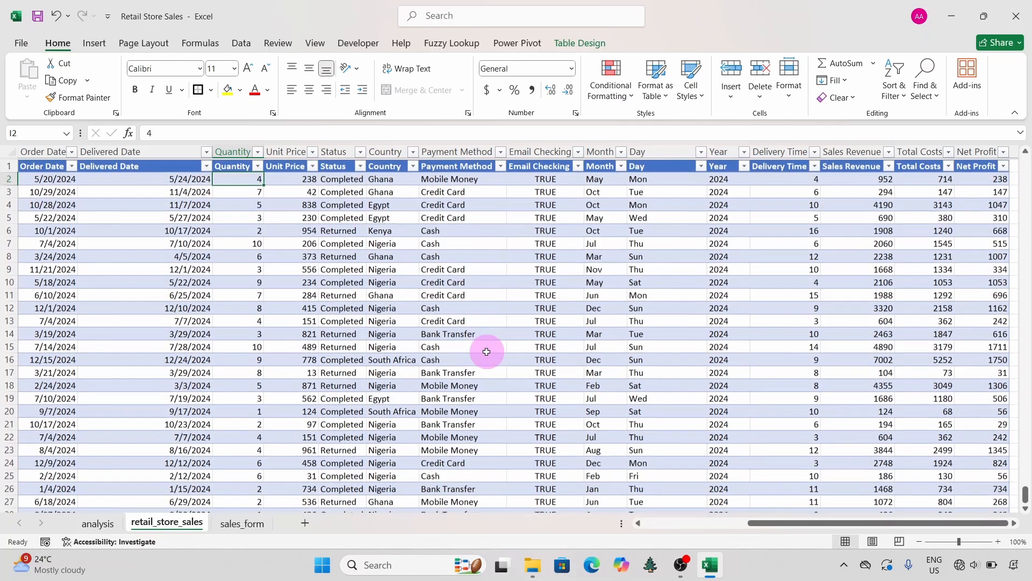
{"action": "left_click", "coordinate": [605, 267]}
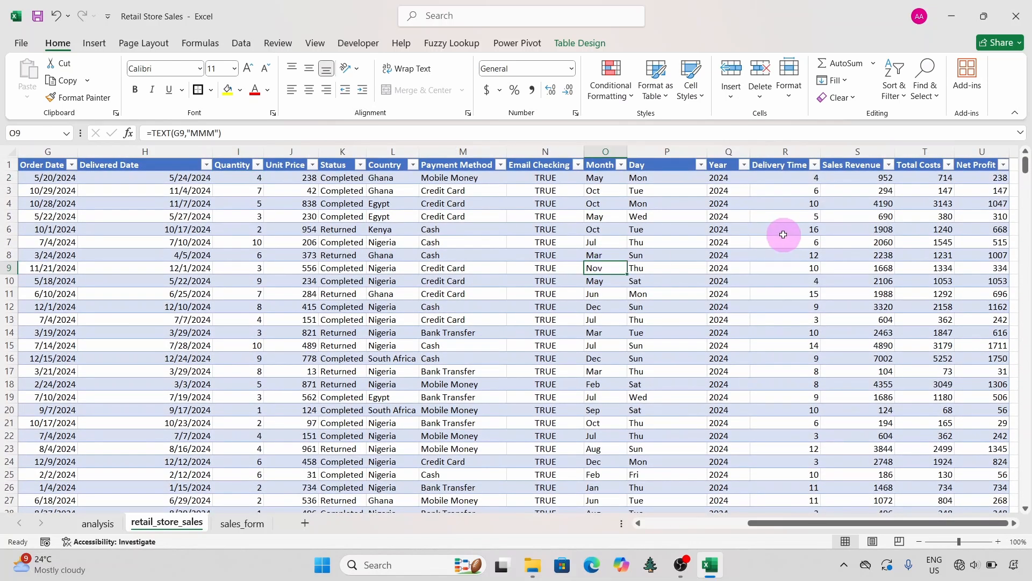
{"action": "double_click", "coordinate": [789, 180]}
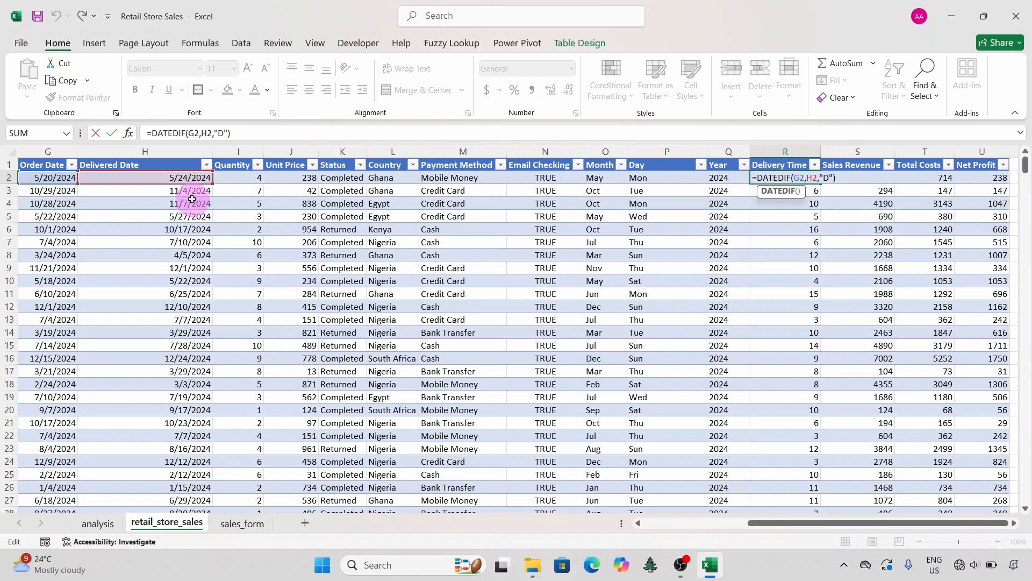
{"action": "scroll", "coordinate": [188, 197], "scroll_direction": "left", "scroll_amount": 2}
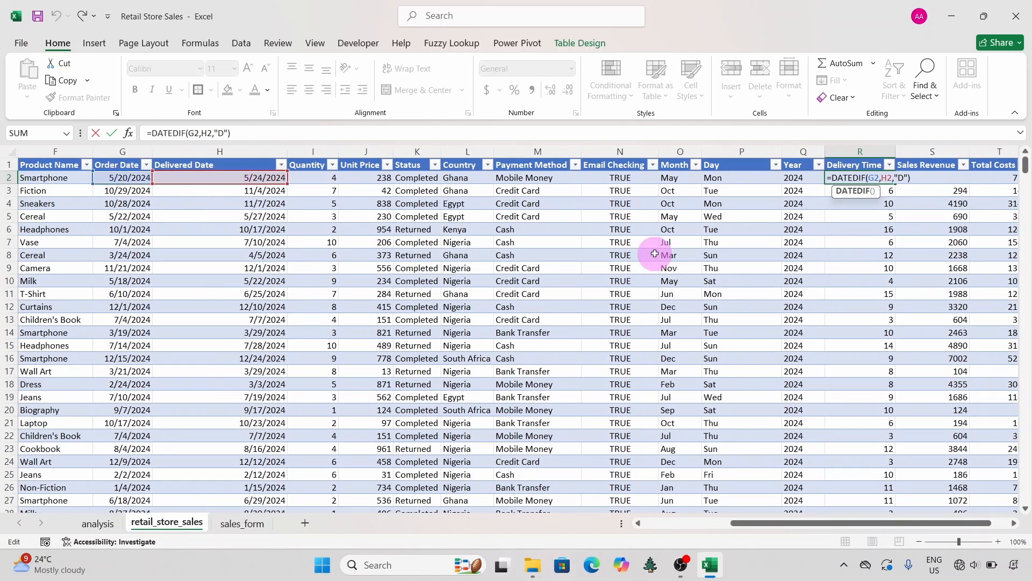
{"action": "key", "text": "ctrl+Return"}
{"action": "scroll", "coordinate": [805, 260], "scroll_direction": "right", "scroll_amount": 3}
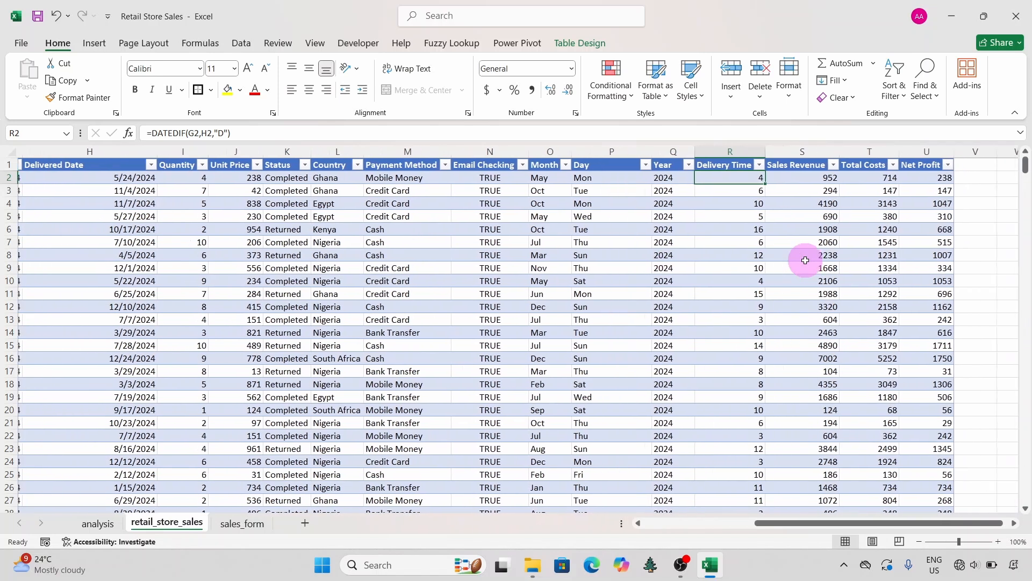
{"action": "left_click", "coordinate": [302, 167]}
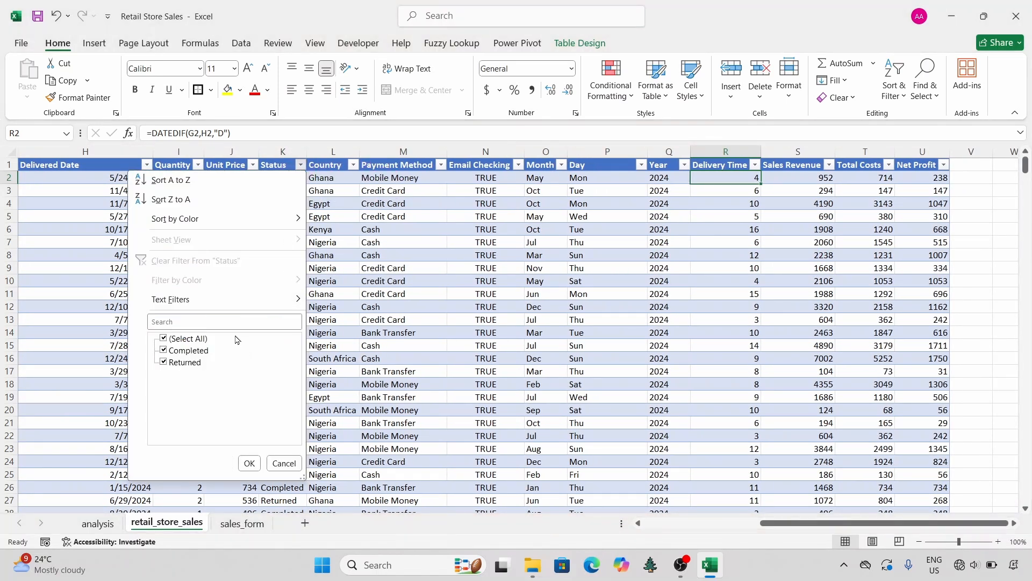
{"action": "left_click", "coordinate": [282, 462]}
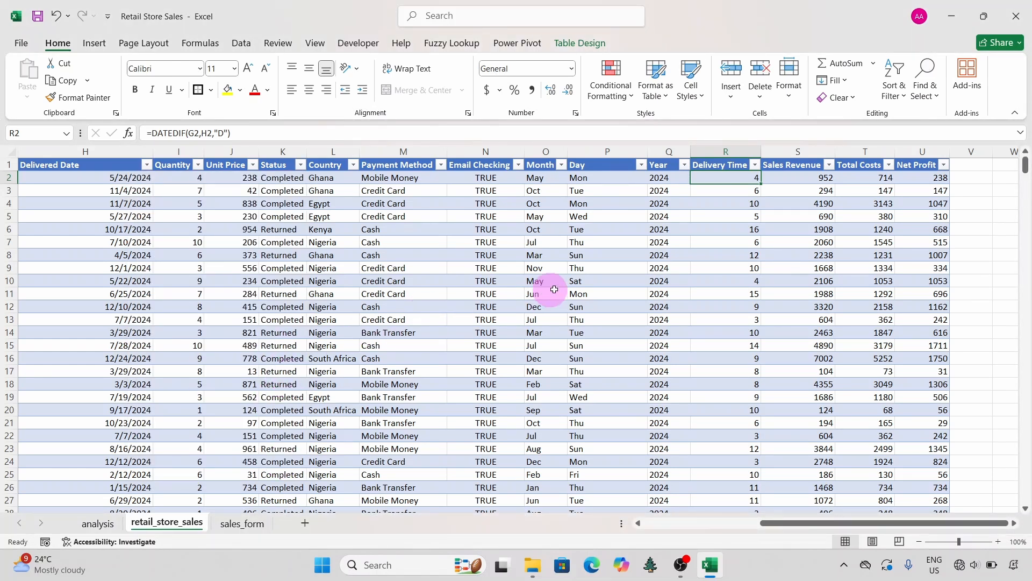
Step: Filter the sales table's Status column to show only Completed orders
{"action": "left_click", "coordinate": [300, 167]}
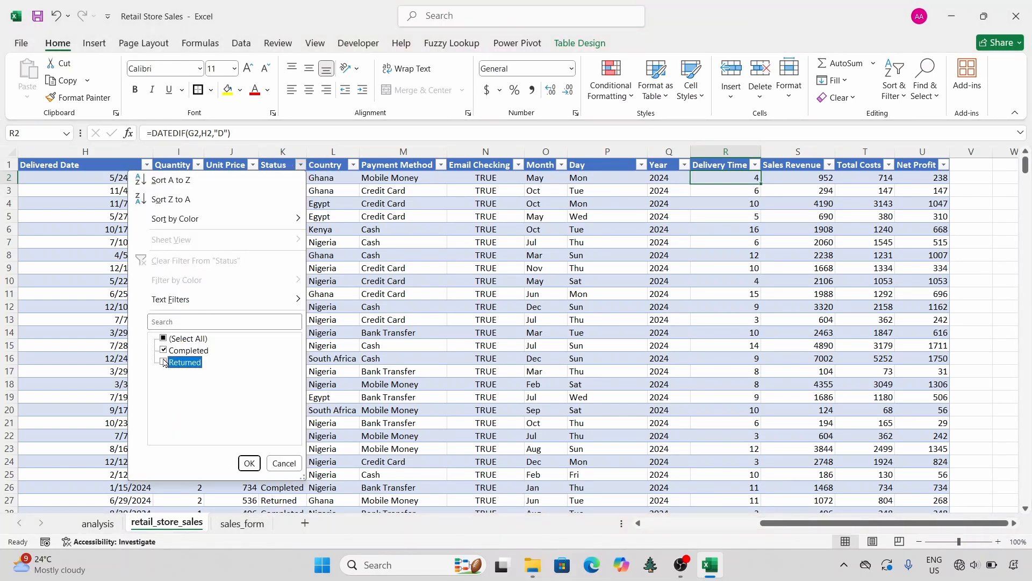
{"action": "left_click", "coordinate": [250, 464]}
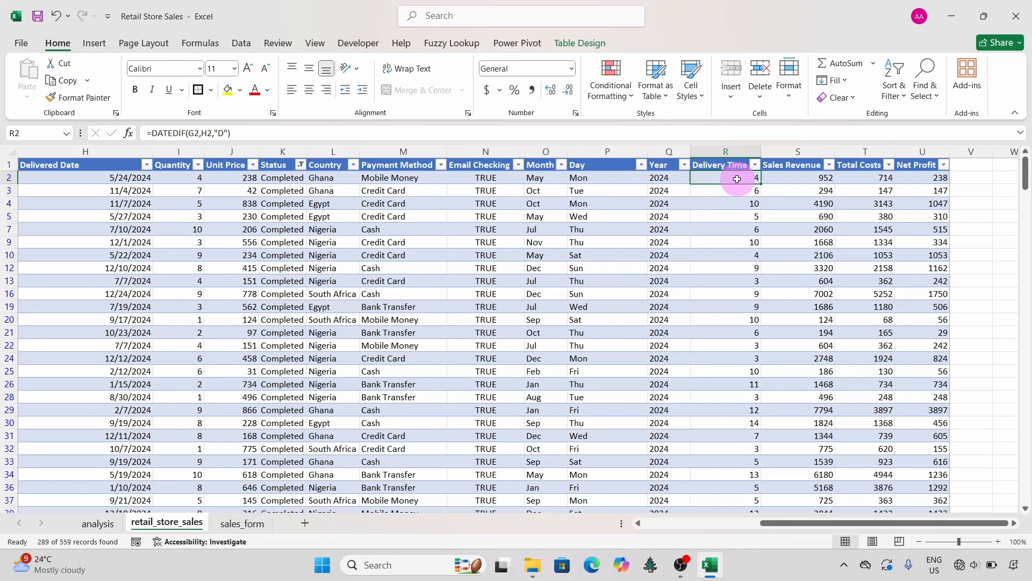
Step: Copy the filtered Delivery Time values for Completed orders and enter the heading Completed in E37 of the analysis sheet
{"action": "key", "text": "ctrl+shift+Down"}
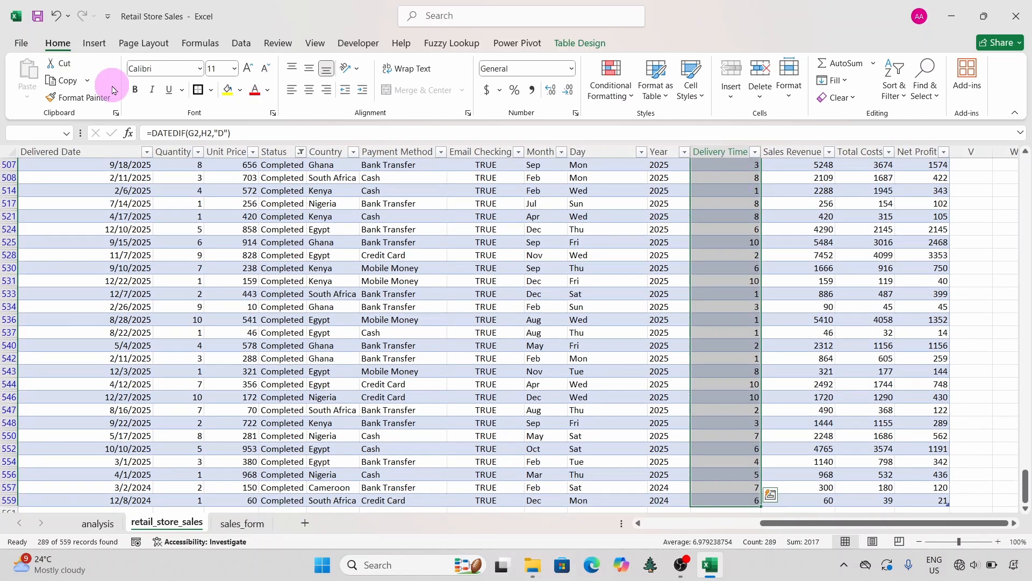
{"action": "left_click", "coordinate": [66, 82]}
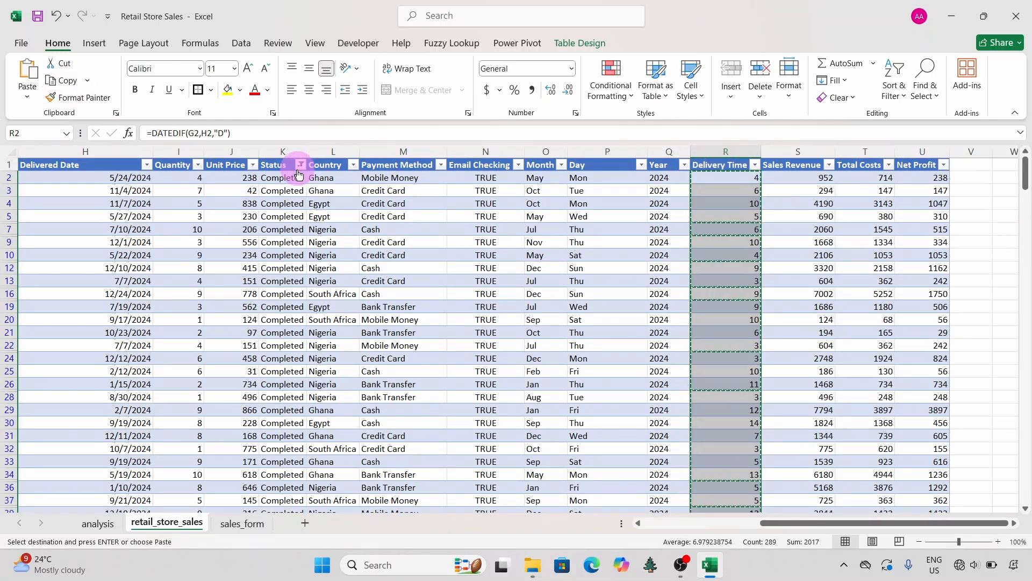
{"action": "left_click", "coordinate": [110, 523]}
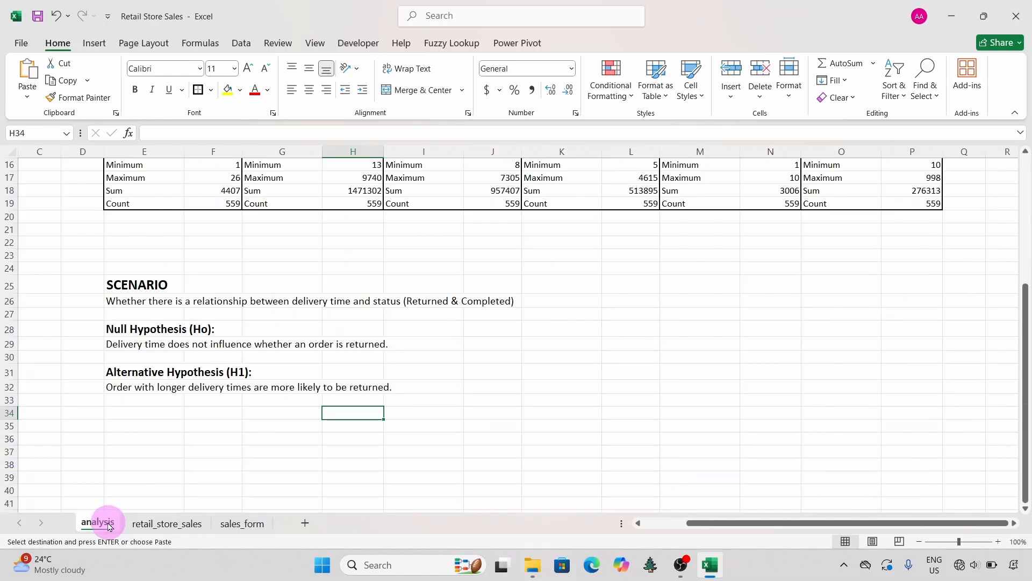
{"action": "left_click", "coordinate": [133, 453]}
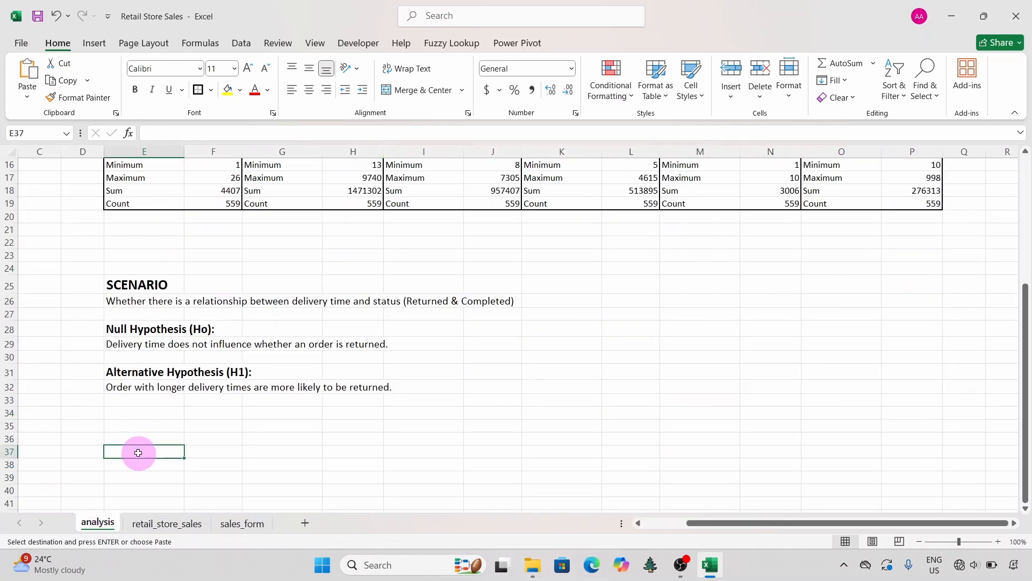
{"action": "type", "text": "Completed"}
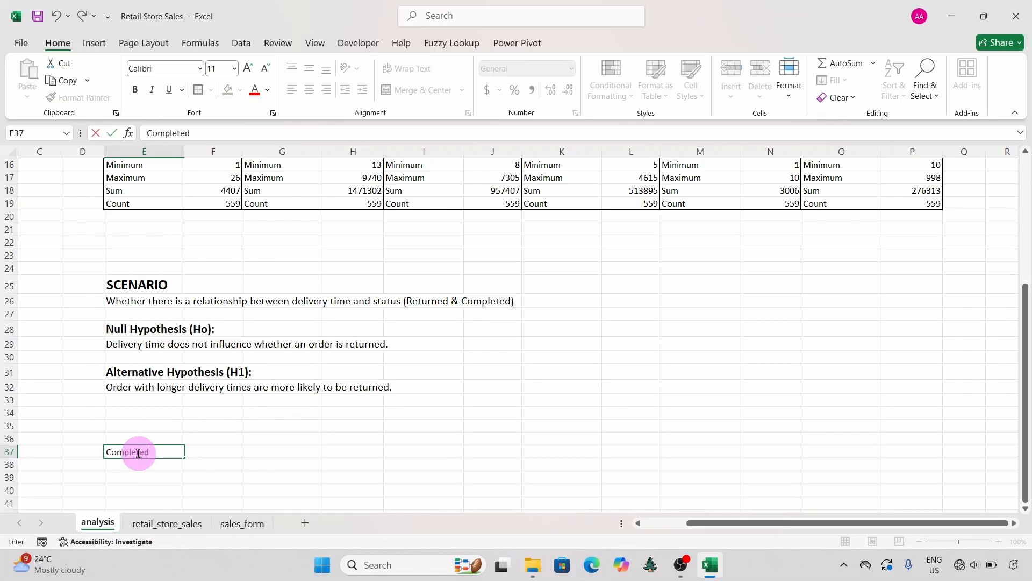
{"action": "left_click", "coordinate": [138, 463]}
{"action": "right_click", "coordinate": [140, 469]}
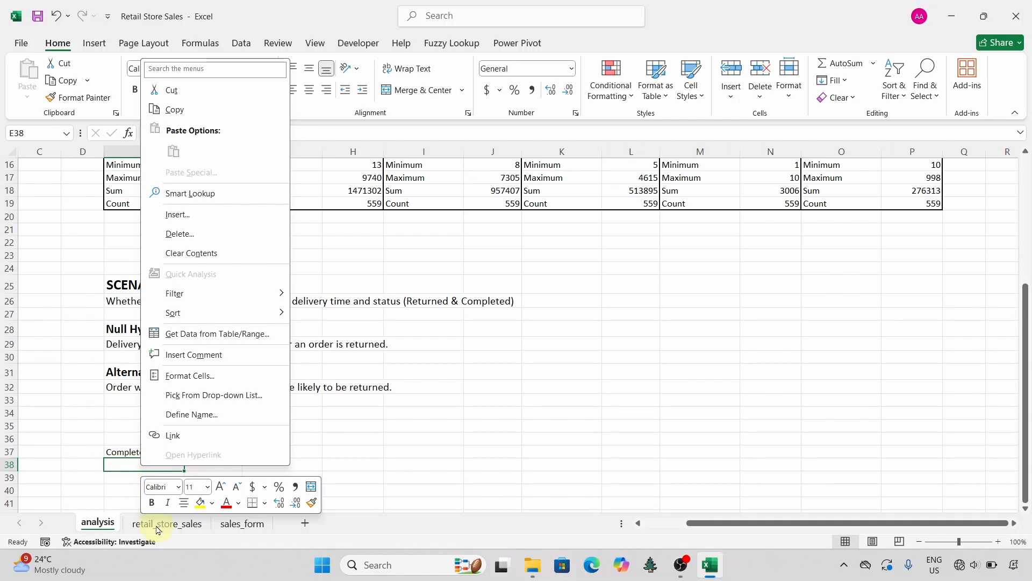
{"action": "key", "text": "Escape"}
Step: Copy the Completed orders' delivery times again and paste them as values on the analysis sheet starting at E38
{"action": "left_click", "coordinate": [187, 524]}
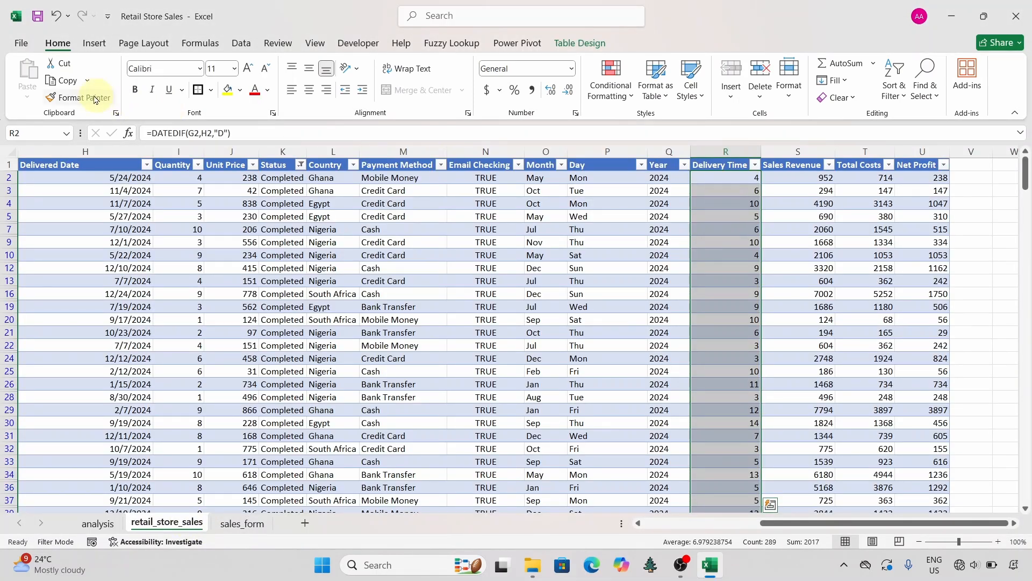
{"action": "left_click", "coordinate": [67, 81]}
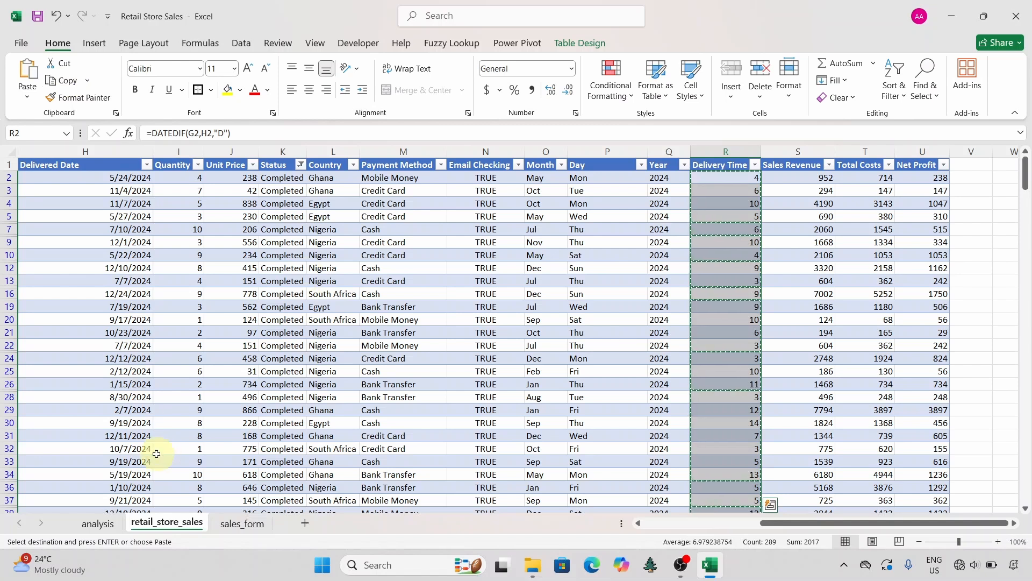
{"action": "left_click", "coordinate": [97, 522]}
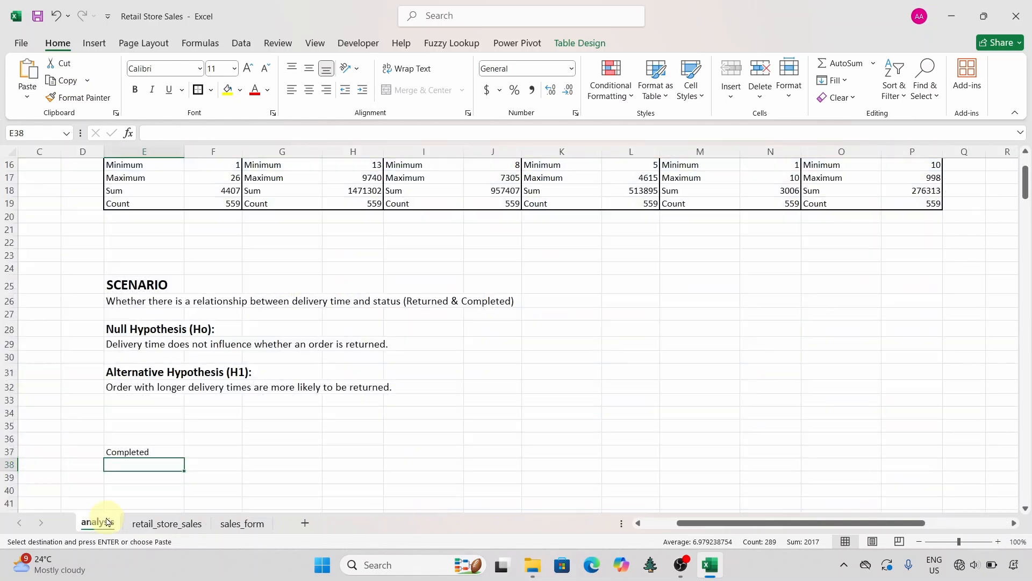
{"action": "right_click", "coordinate": [126, 463]}
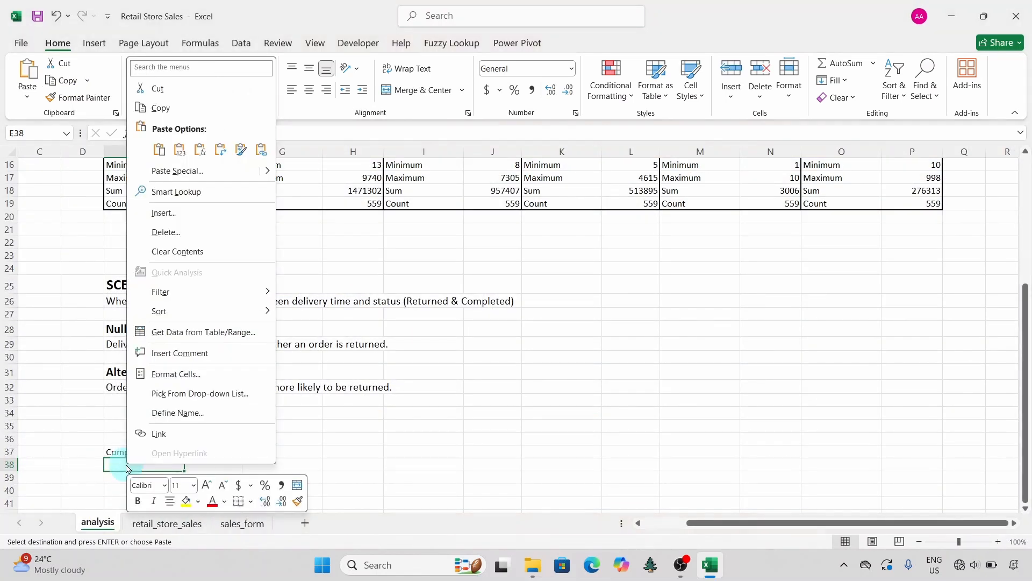
{"action": "left_click", "coordinate": [180, 150]}
{"action": "scroll", "coordinate": [202, 462], "scroll_direction": "down", "scroll_amount": 4}
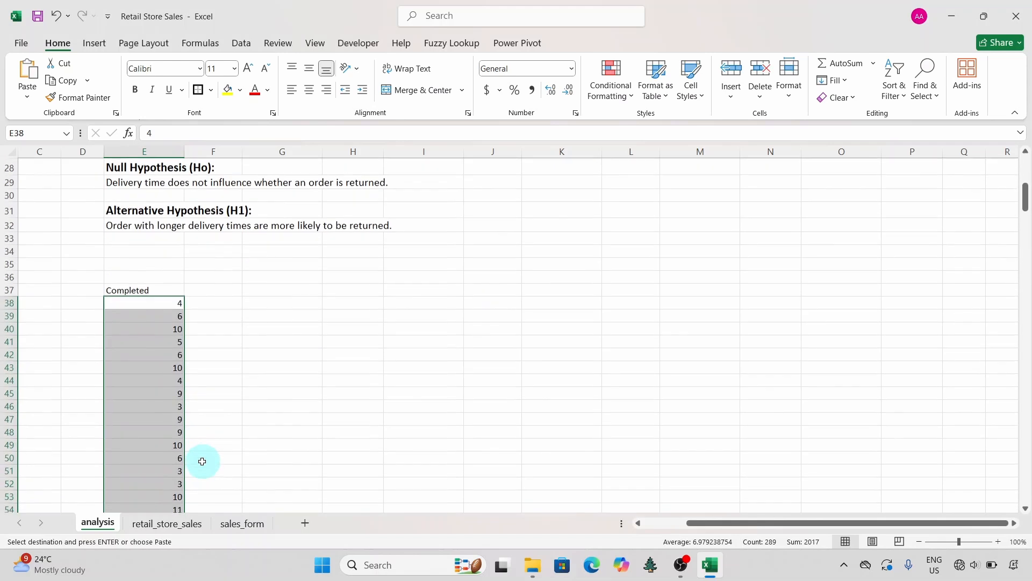
{"action": "left_click", "coordinate": [147, 352]}
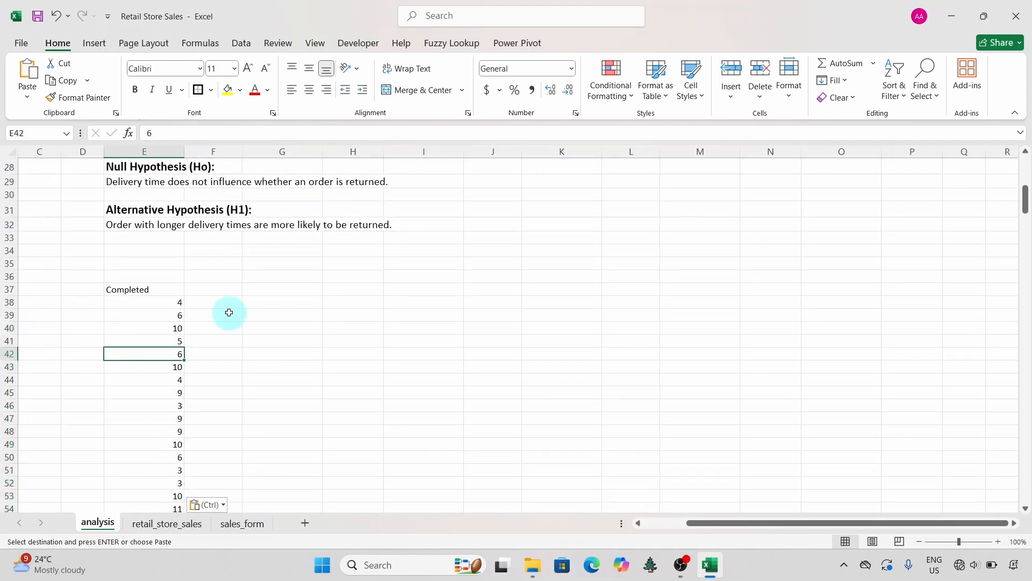
Step: Enter the heading Returned in cell G37 of the analysis sheet
{"action": "left_click", "coordinate": [255, 293]}
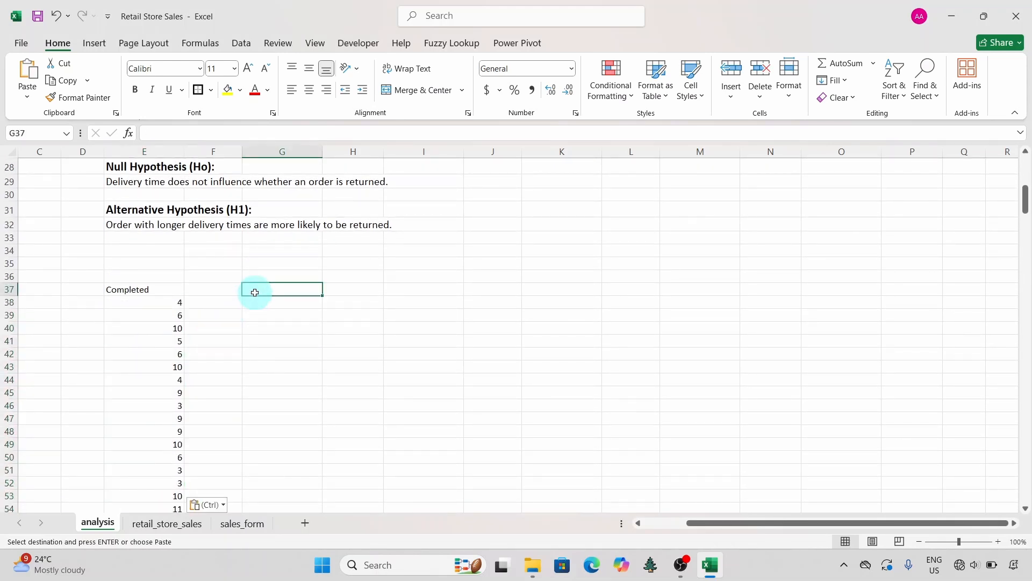
{"action": "type", "text": "Returned"}
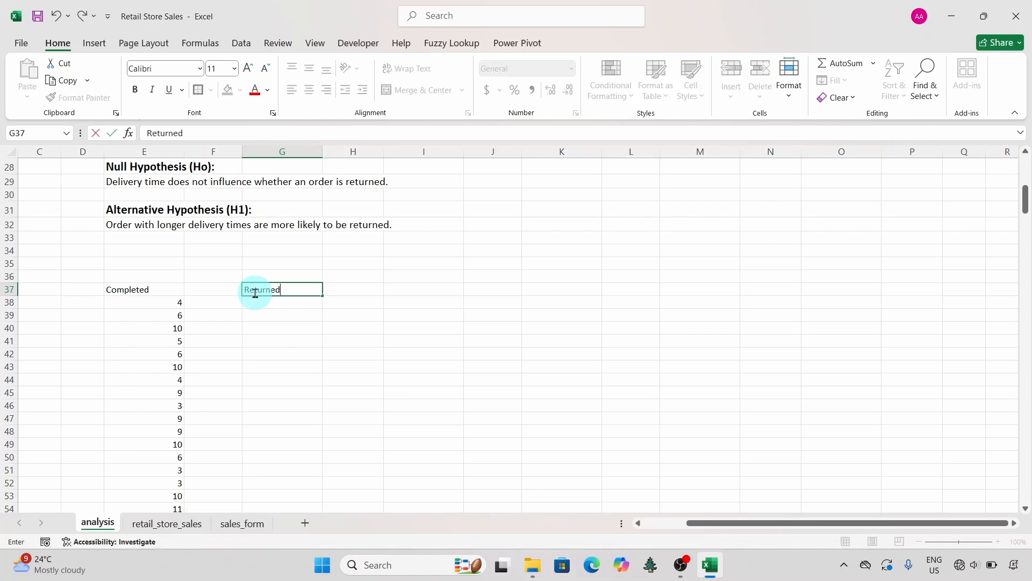
{"action": "key", "text": "Return"}
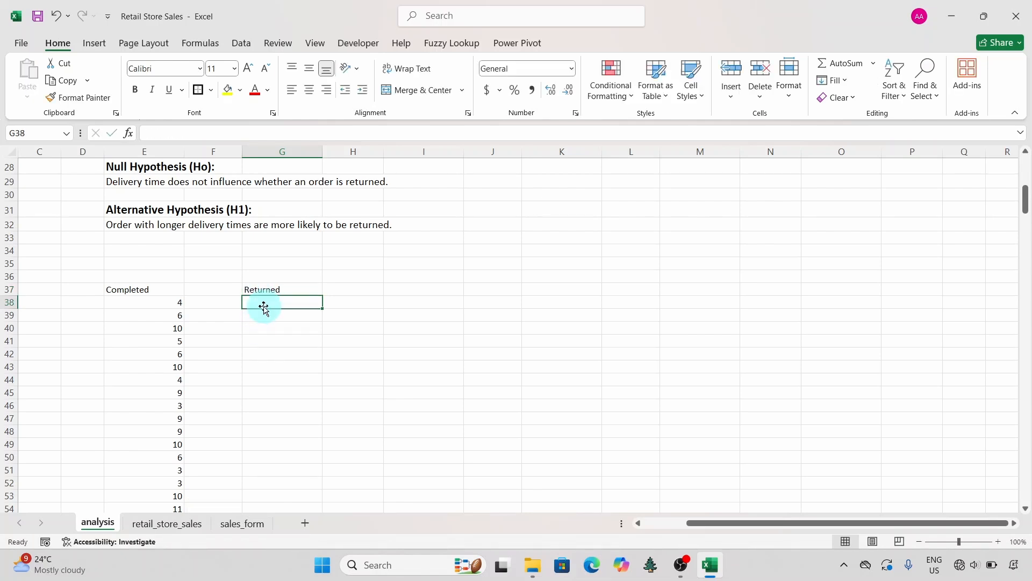
Step: Change the Status filter on the retail_store_sales sheet to show only Returned orders
{"action": "left_click", "coordinate": [166, 523]}
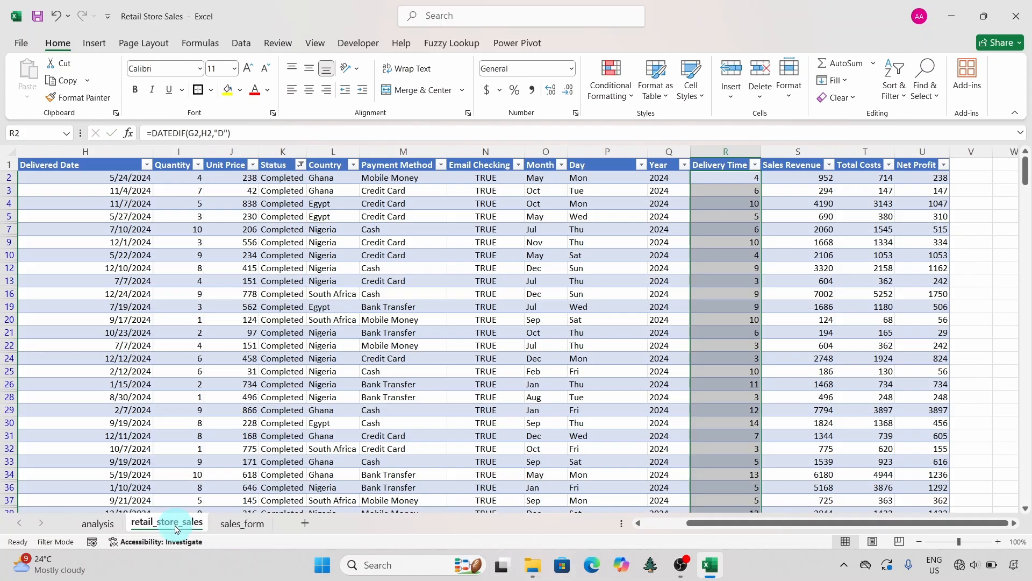
{"action": "left_click", "coordinate": [546, 279]}
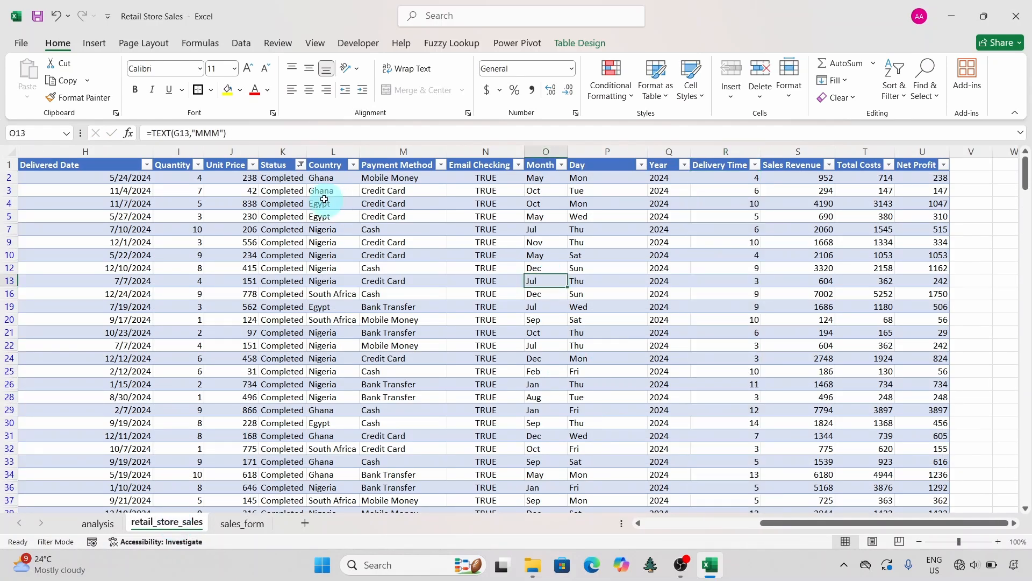
{"action": "left_click", "coordinate": [301, 169]}
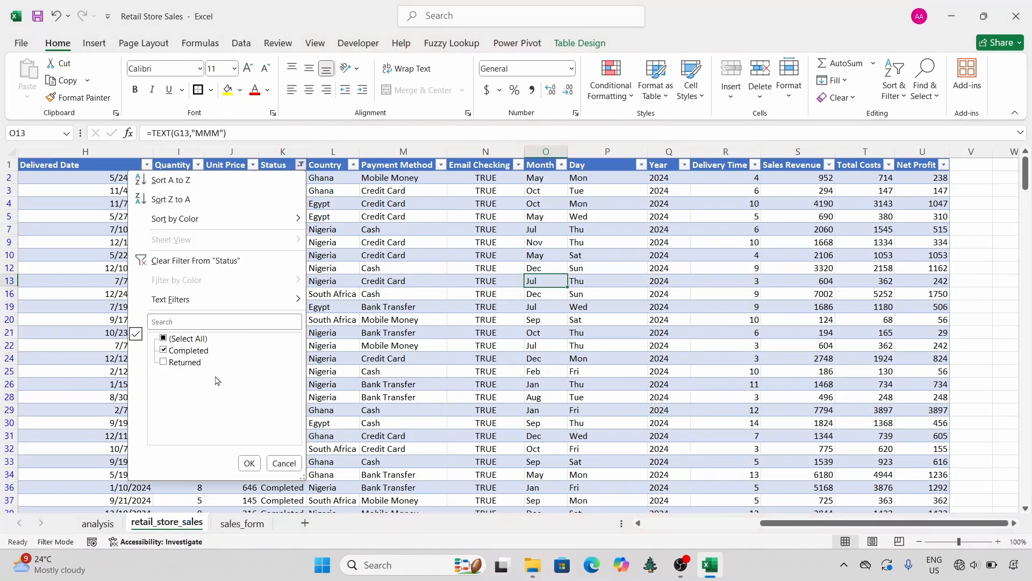
{"action": "left_click", "coordinate": [165, 352]}
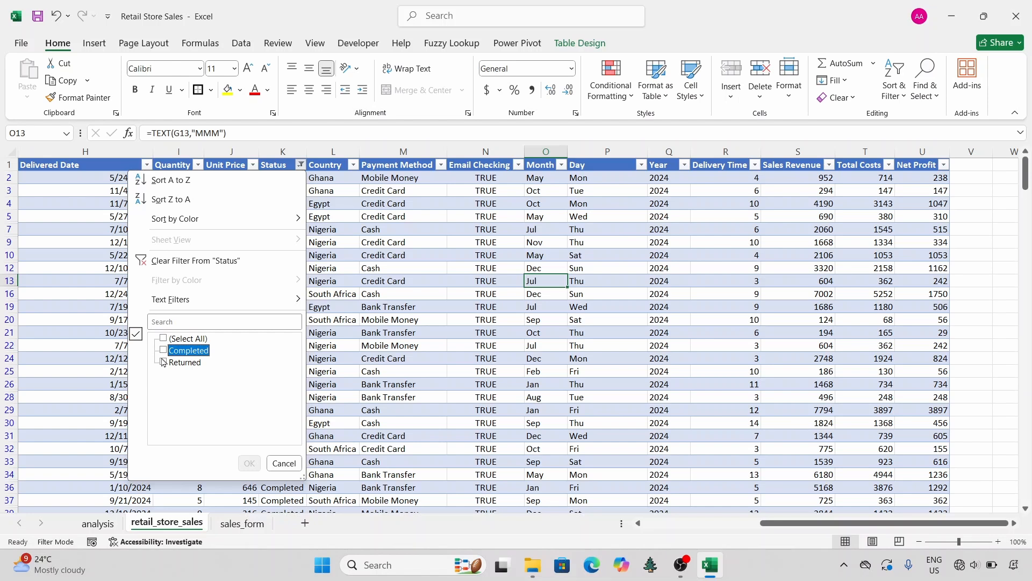
{"action": "left_click", "coordinate": [163, 363]}
{"action": "left_click", "coordinate": [250, 463]}
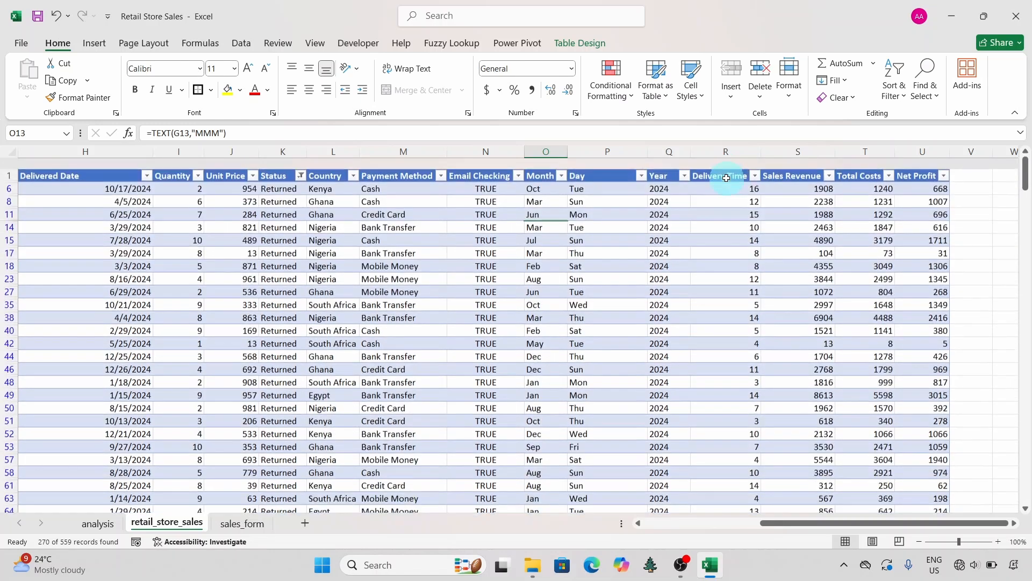
Step: Copy the Returned orders' Delivery Time values and paste them as values on the analysis sheet starting at G38
{"action": "left_click", "coordinate": [726, 178]}
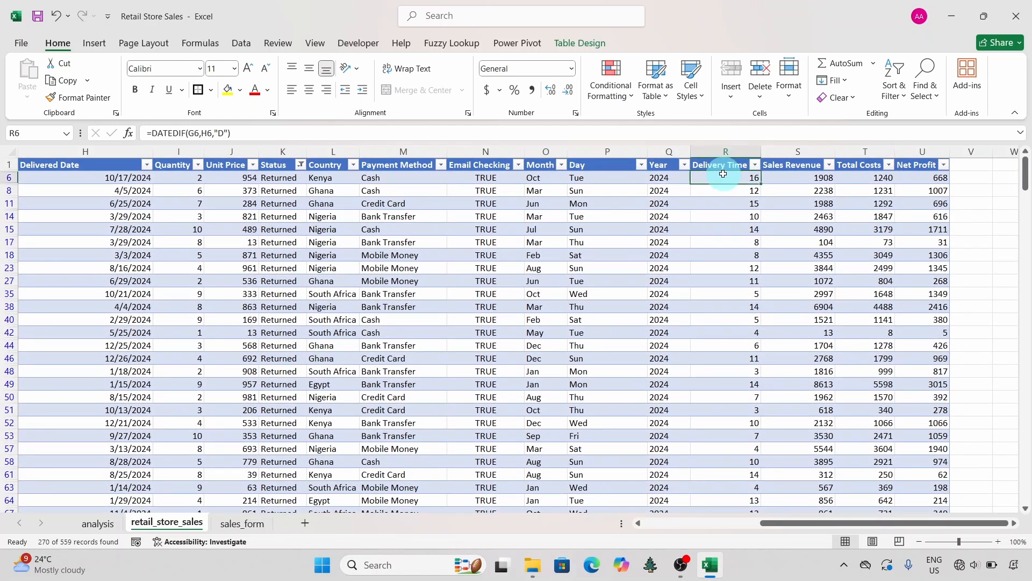
{"action": "key", "text": "ctrl+shift+Down"}
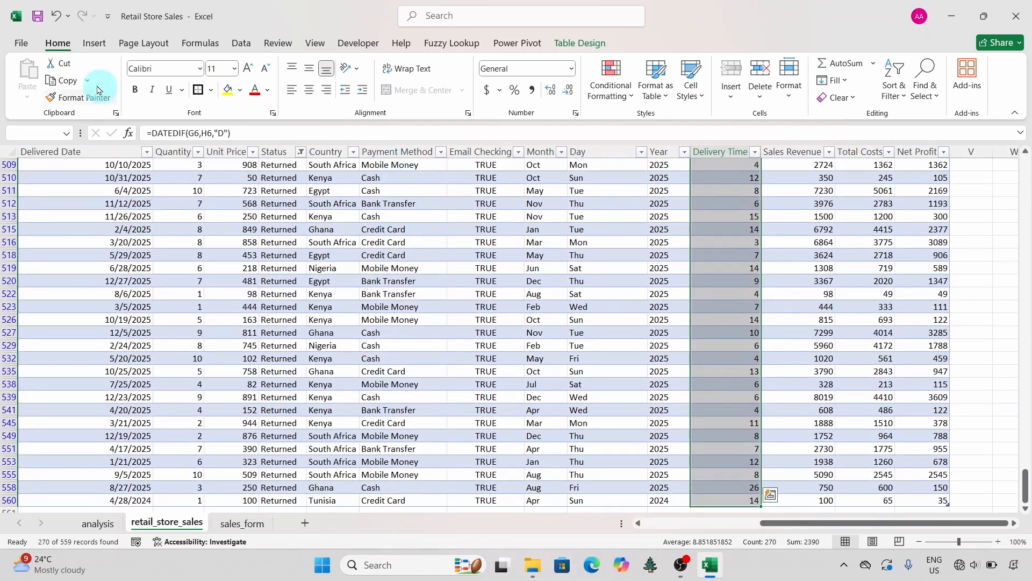
{"action": "left_click", "coordinate": [68, 81]}
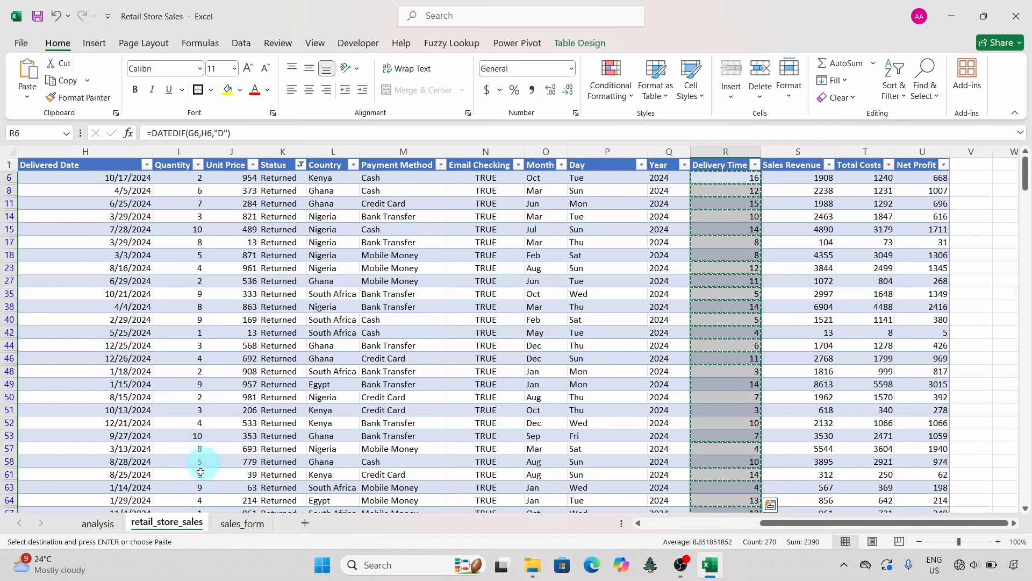
{"action": "left_click", "coordinate": [112, 525]}
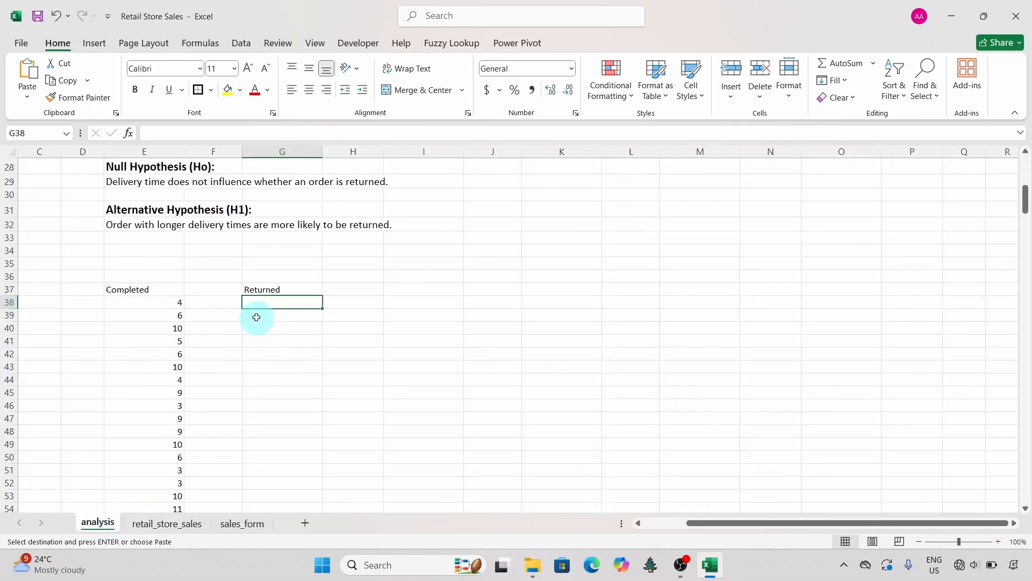
{"action": "right_click", "coordinate": [264, 299]}
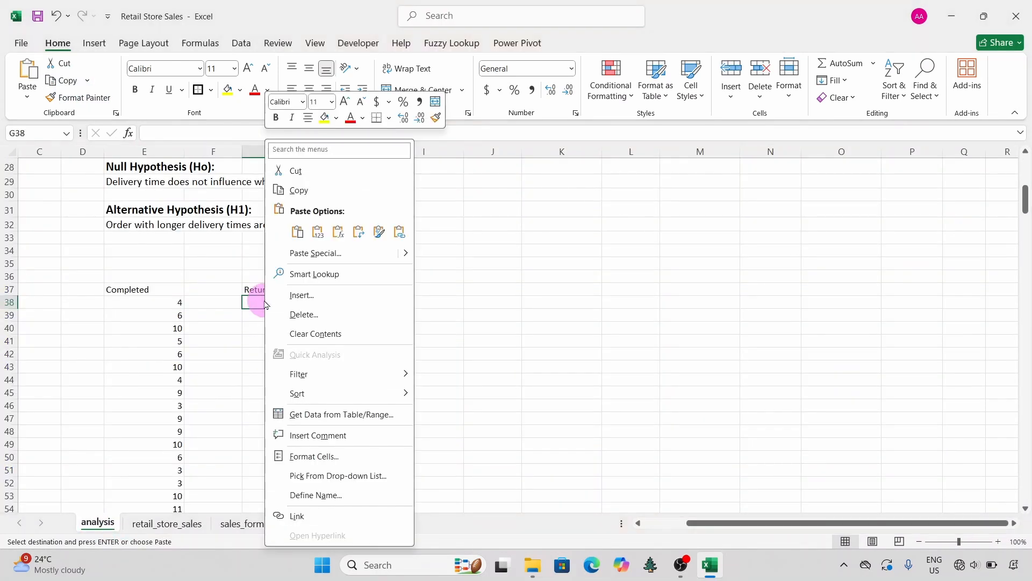
{"action": "left_click", "coordinate": [319, 237]}
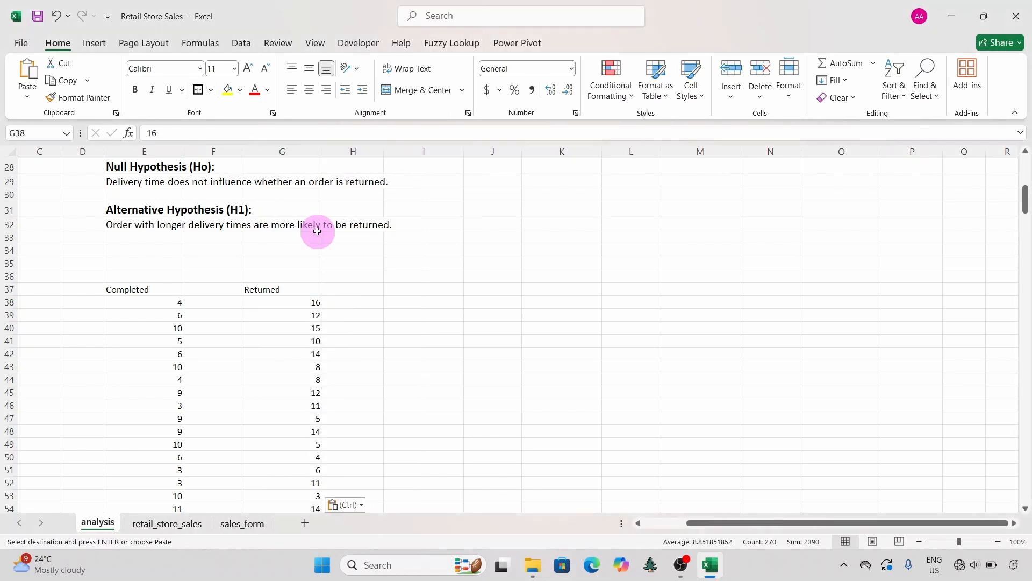
{"action": "left_click", "coordinate": [286, 353]}
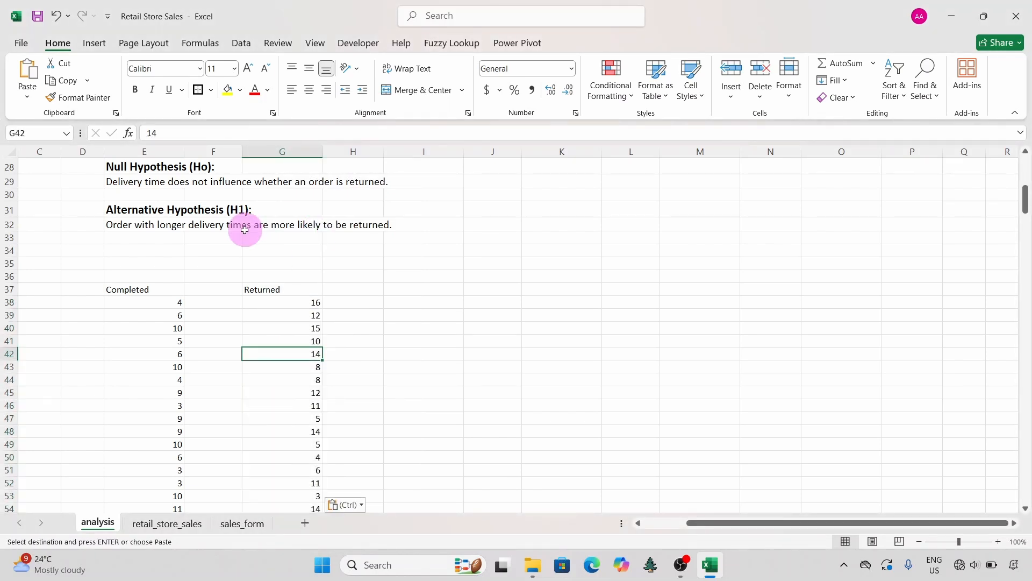
{"action": "left_click", "coordinate": [174, 314]}
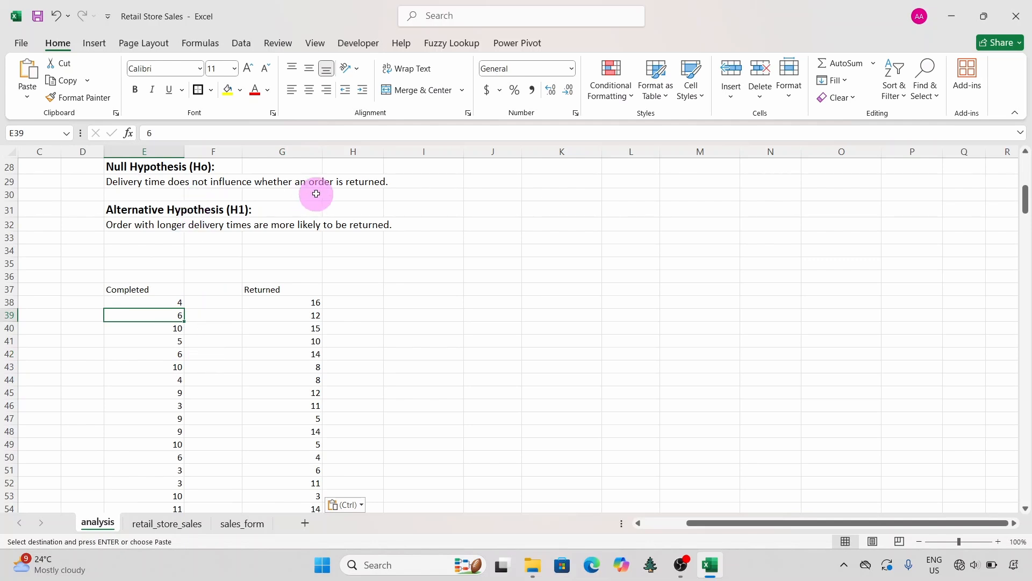
Step: Start the Data Analysis tool t-Test: Two-Sample Assuming Unequal Variances on the analysis sheet
{"action": "left_click", "coordinate": [239, 43]}
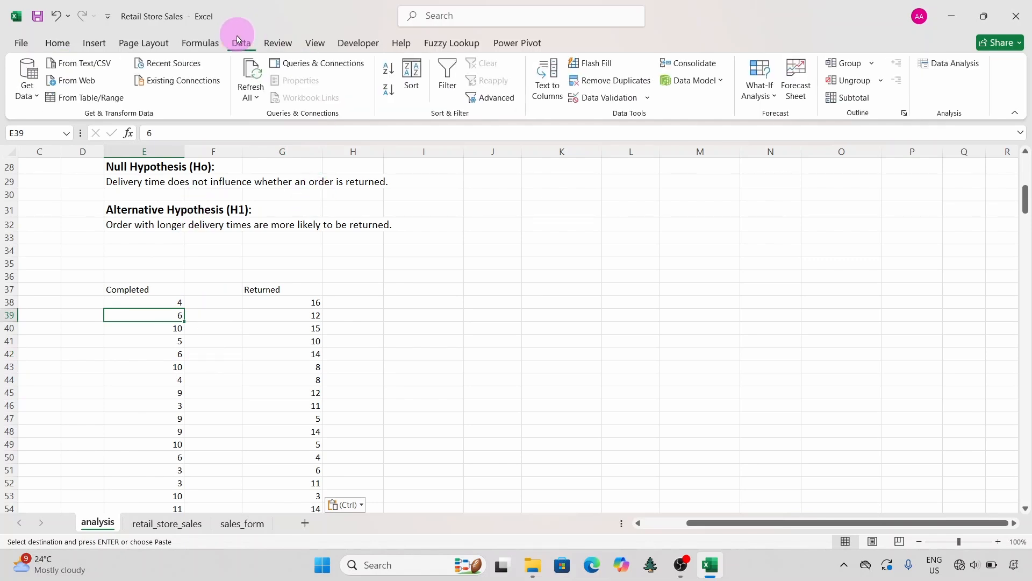
{"action": "left_click", "coordinate": [947, 64]}
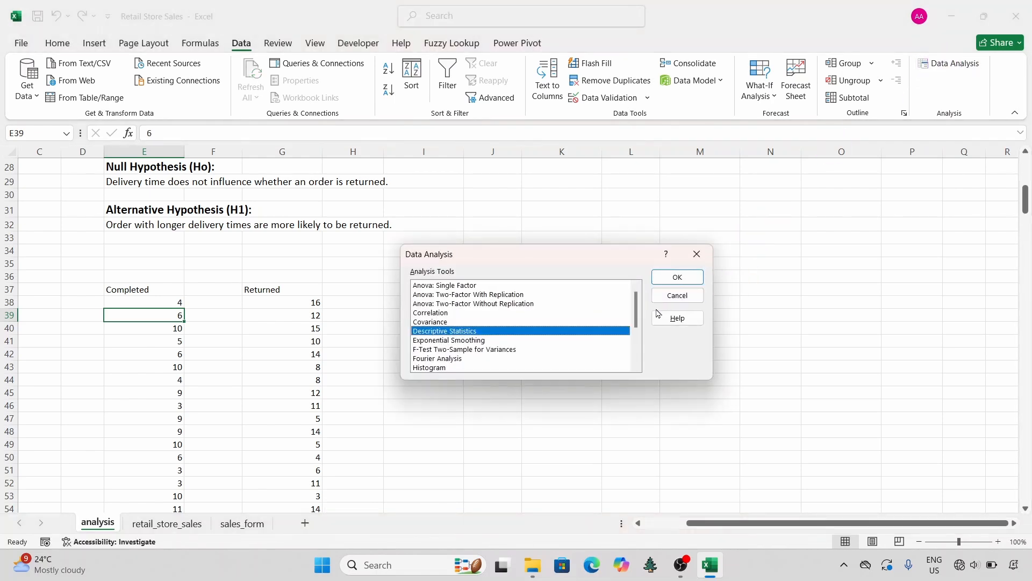
{"action": "left_click_drag", "start_coordinate": [638, 312], "coordinate": [635, 330]}
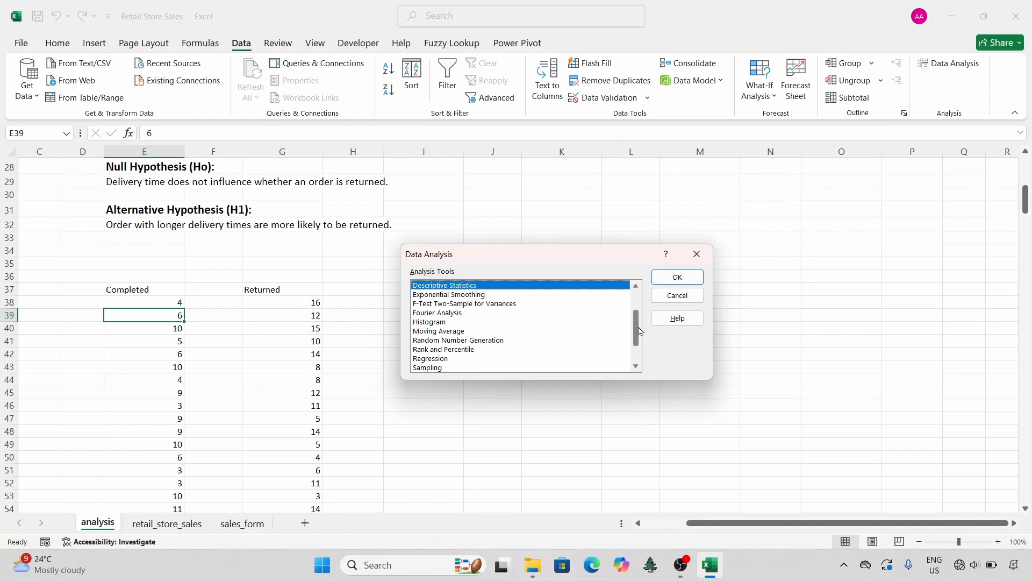
{"action": "left_click_drag", "start_coordinate": [639, 331], "coordinate": [639, 352]}
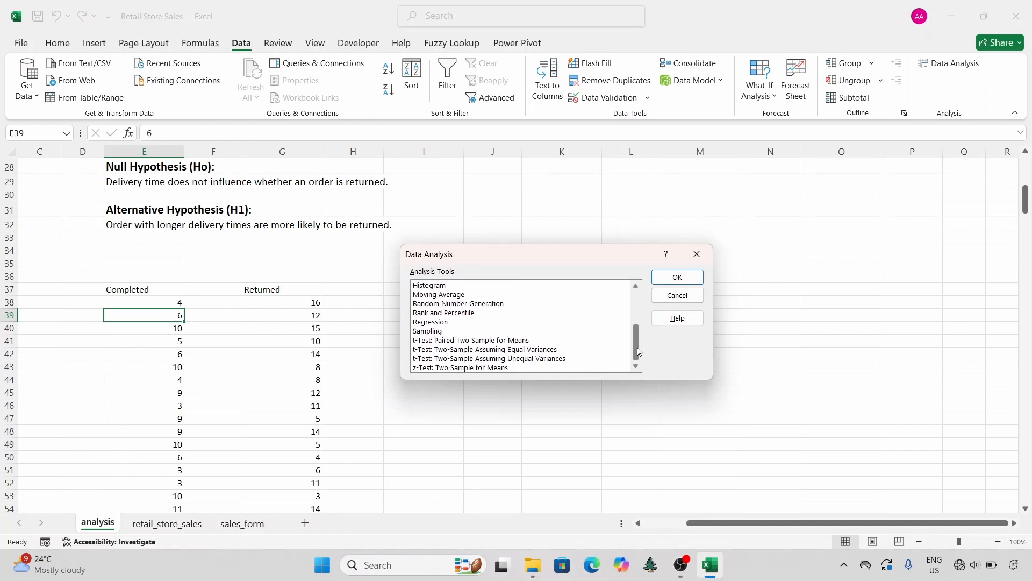
{"action": "left_click", "coordinate": [488, 359]}
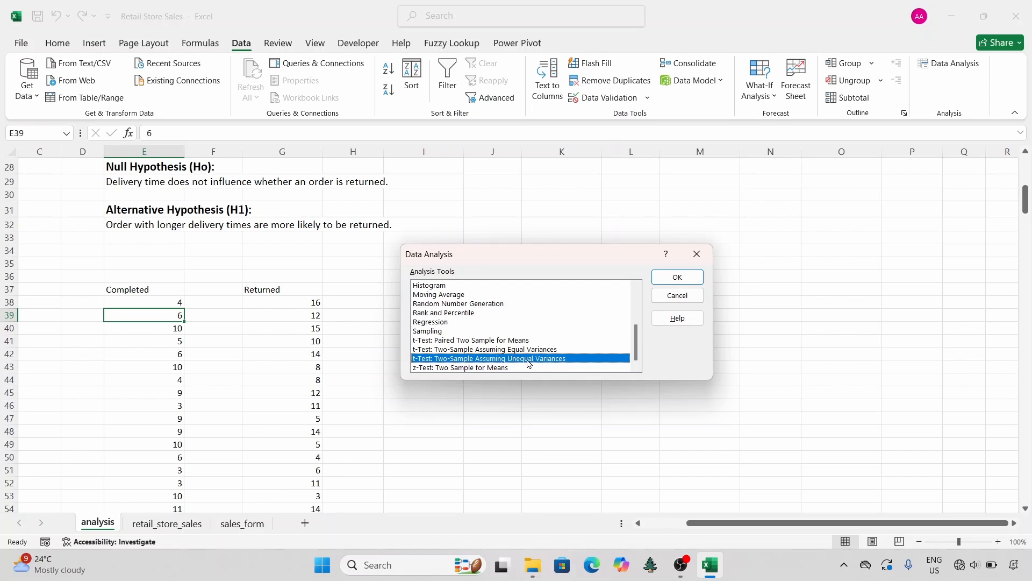
{"action": "left_click", "coordinate": [677, 278]}
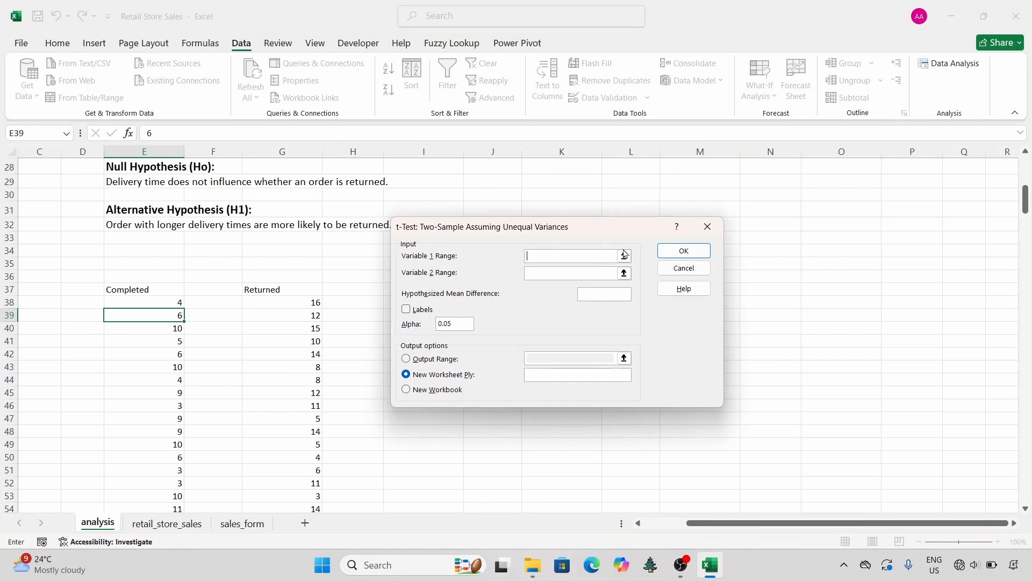
Step: Set the t-test's Variable 1 range to the Completed column including its heading, E37:E326
{"action": "left_click", "coordinate": [153, 290]}
{"action": "key", "text": "ctrl+shift+Down"}
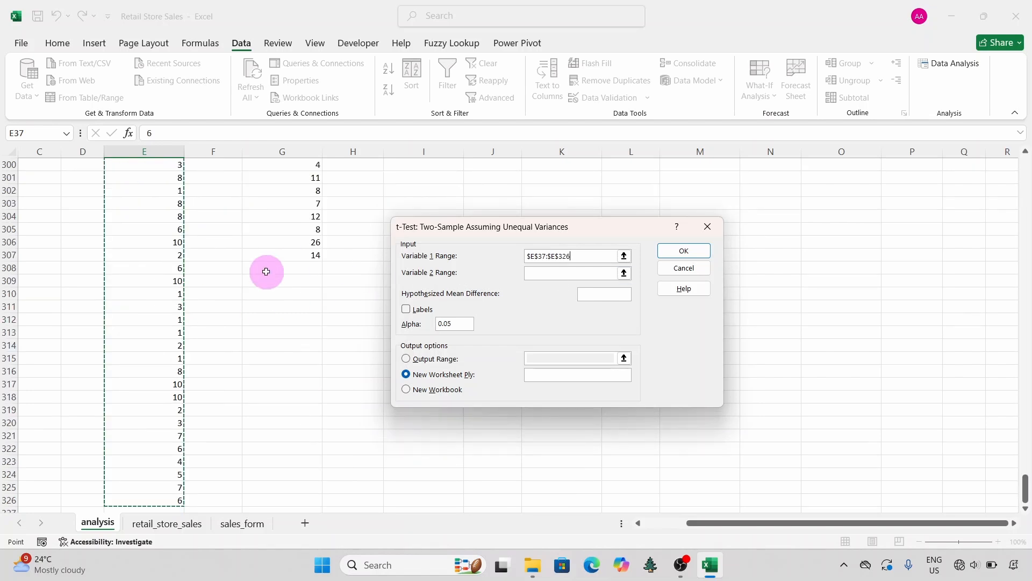
{"action": "scroll", "coordinate": [266, 271], "scroll_direction": "up", "scroll_amount": 20}
{"action": "scroll", "coordinate": [266, 272], "scroll_direction": "up", "scroll_amount": 20}
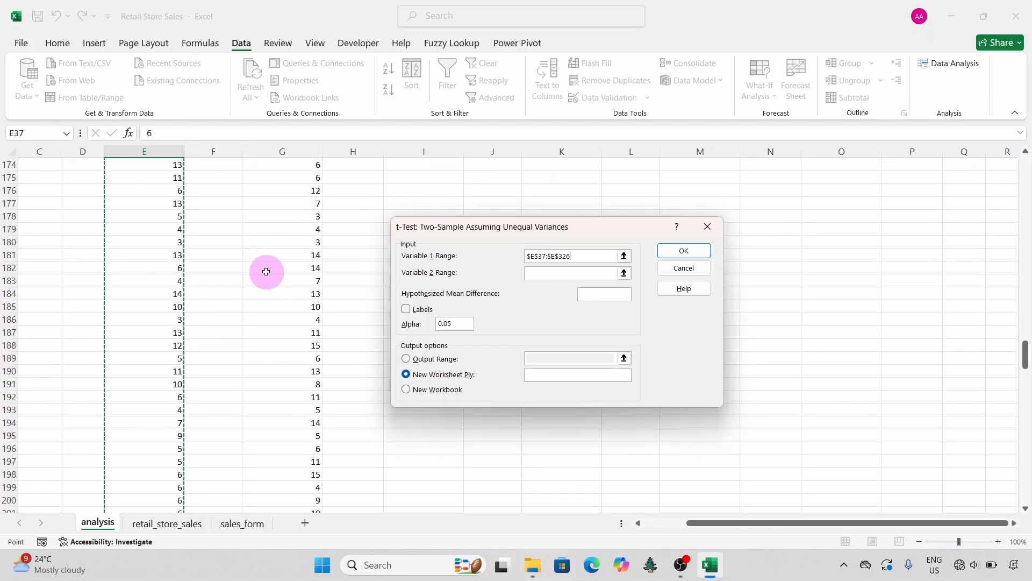
{"action": "scroll", "coordinate": [265, 272], "scroll_direction": "up", "scroll_amount": 20}
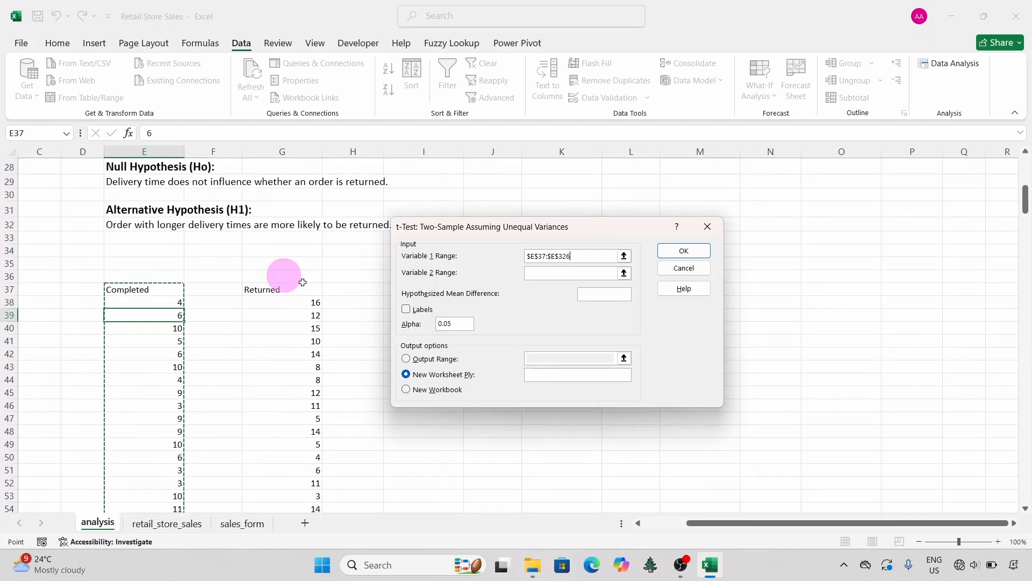
Step: Set the Variable 2 range to the Returned column, G37:G307, and mark that both ranges include labels
{"action": "left_click", "coordinate": [574, 272]}
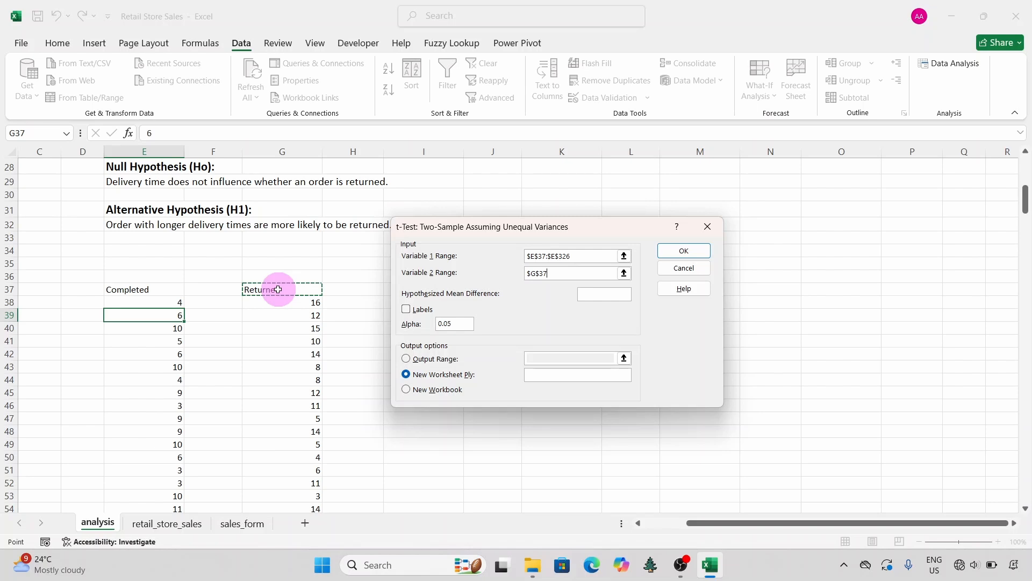
{"action": "key", "text": "ctrl+shift+Down"}
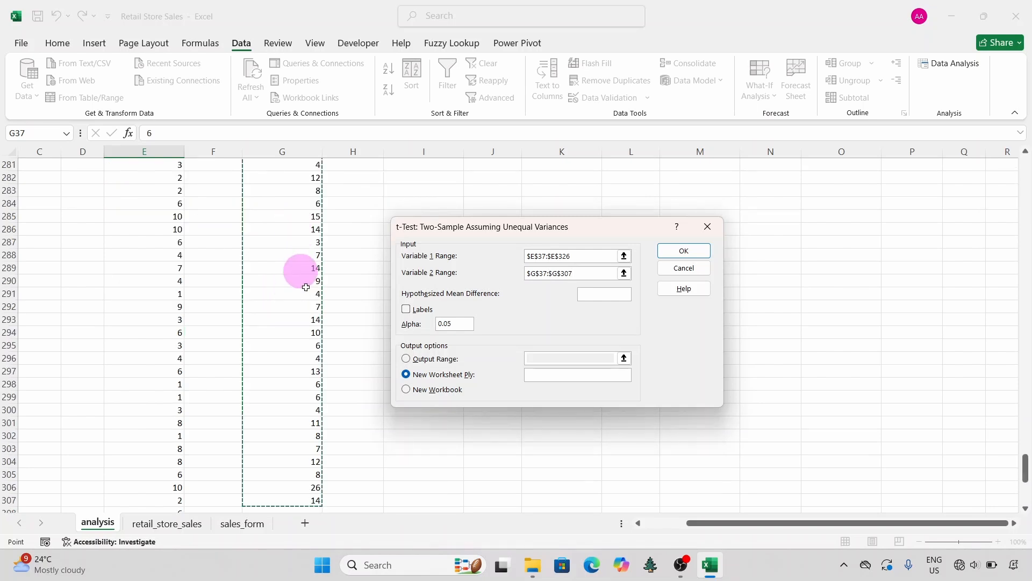
{"action": "scroll", "coordinate": [296, 280], "scroll_direction": "up", "scroll_amount": 20}
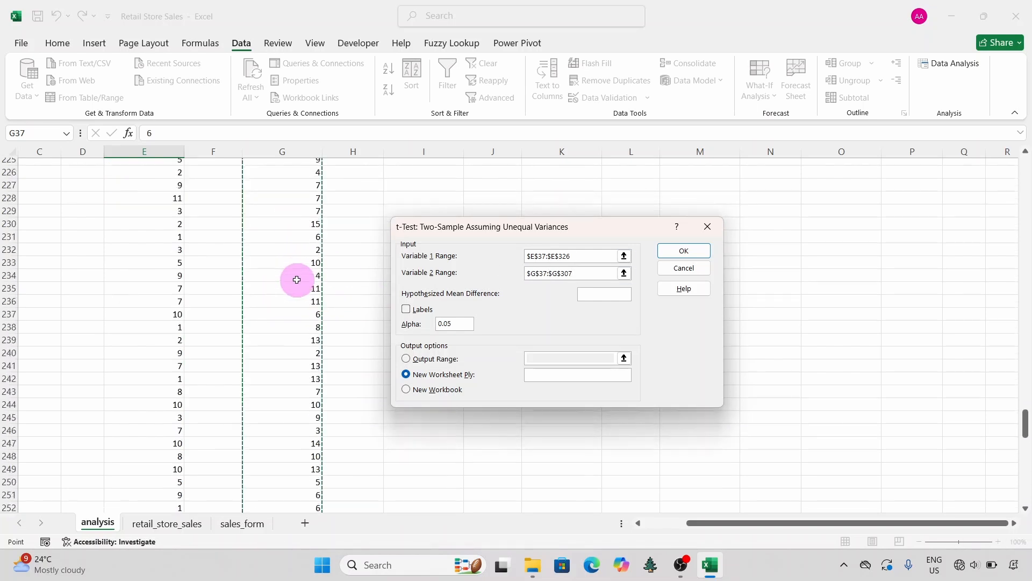
{"action": "scroll", "coordinate": [297, 280], "scroll_direction": "up", "scroll_amount": 20}
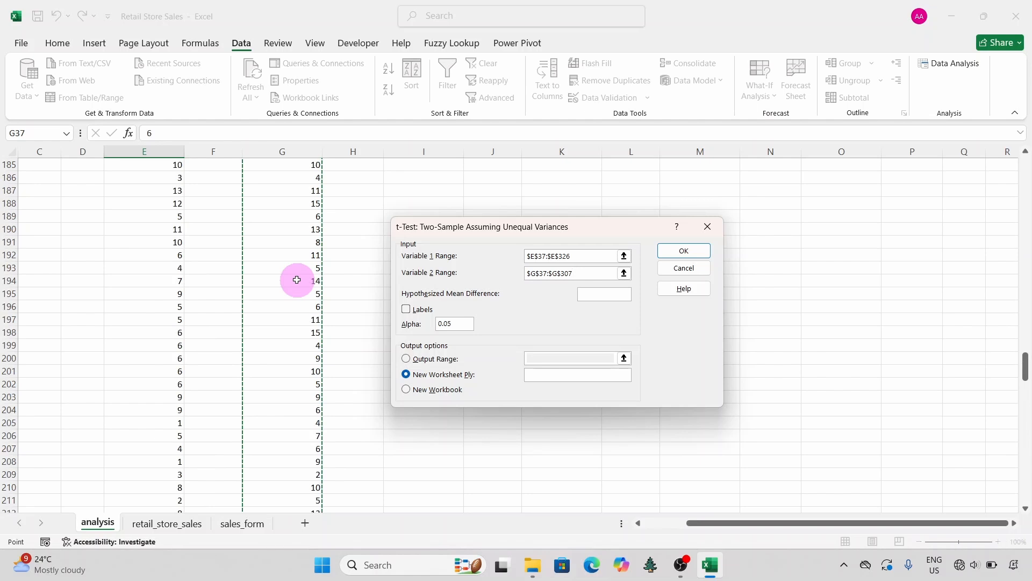
{"action": "scroll", "coordinate": [297, 279], "scroll_direction": "up", "scroll_amount": 20}
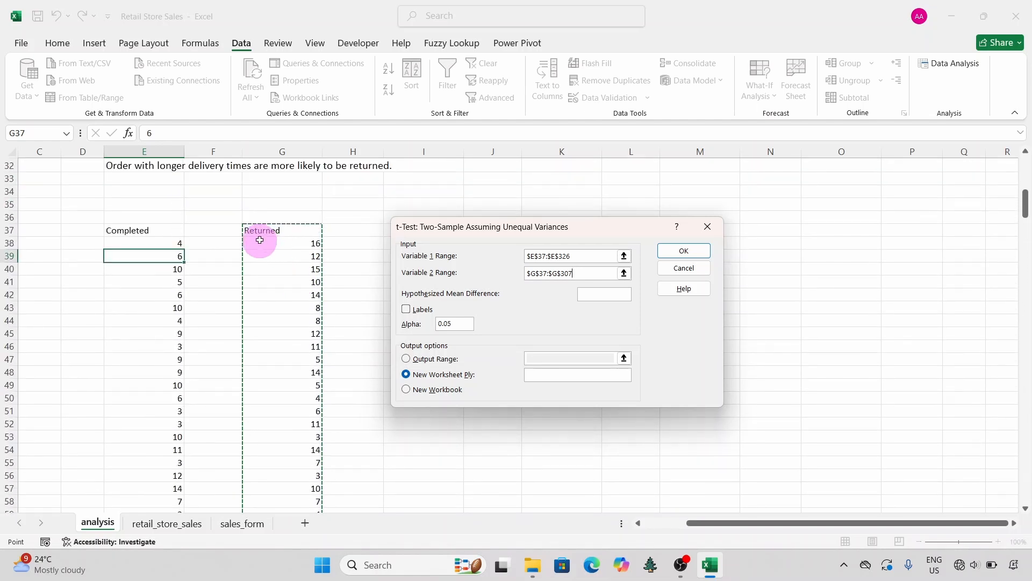
{"action": "left_click", "coordinate": [406, 309]}
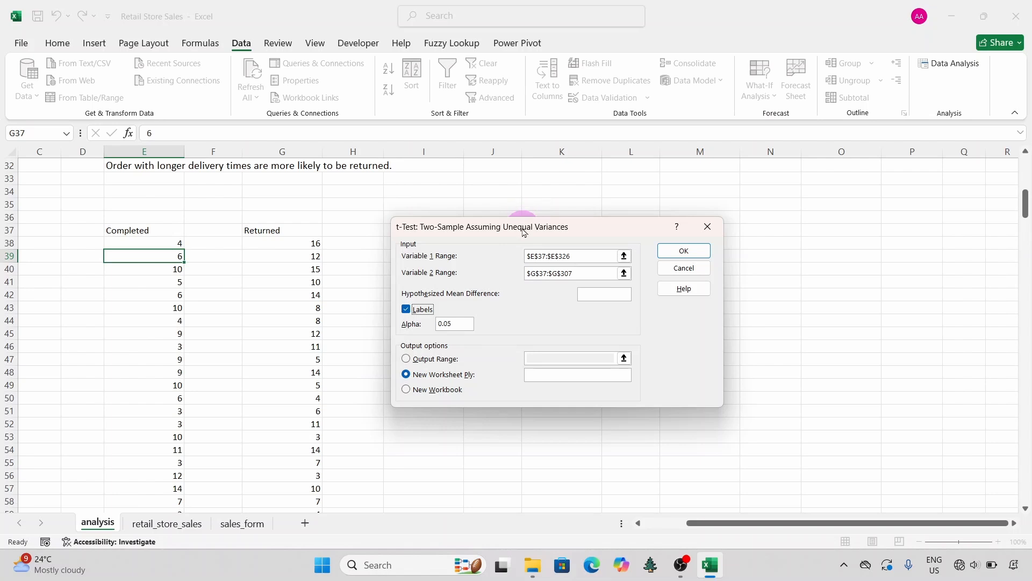
Step: Set the t-test's output range to cell I38 on the analysis sheet and run the test
{"action": "left_click_drag", "start_coordinate": [525, 233], "coordinate": [762, 233]}
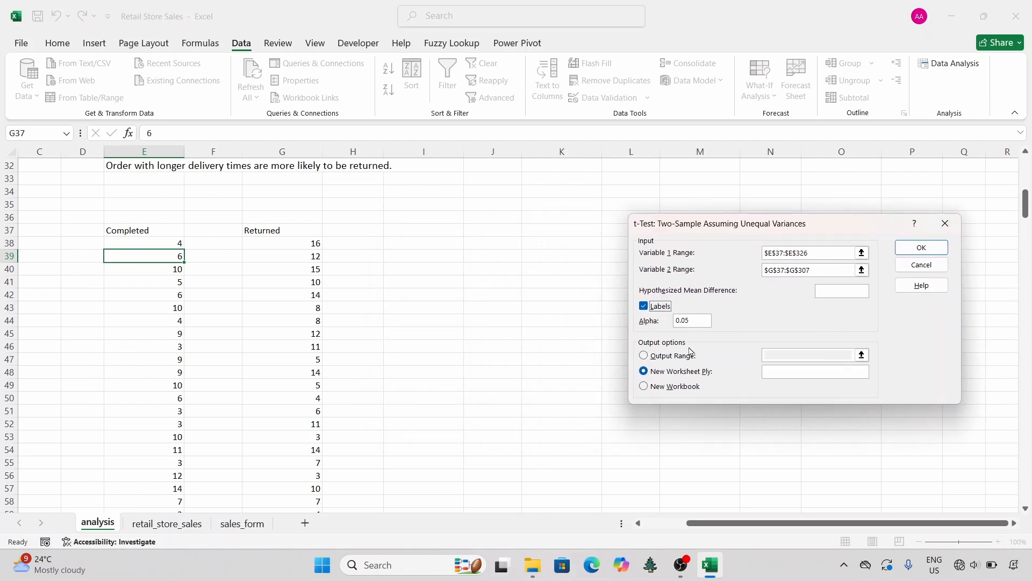
{"action": "left_click", "coordinate": [635, 358]}
{"action": "left_click", "coordinate": [644, 356]}
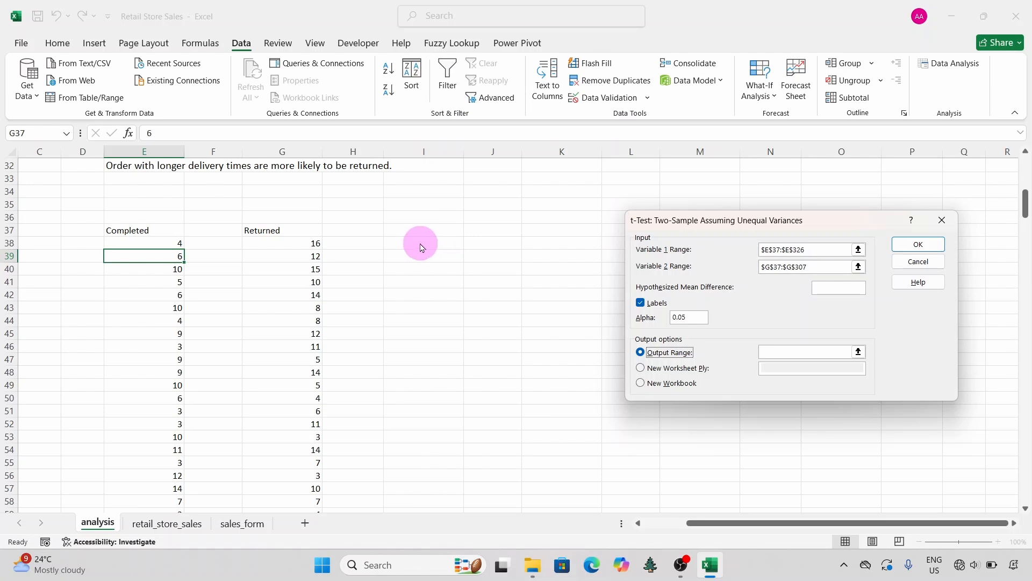
{"action": "left_click", "coordinate": [771, 354]}
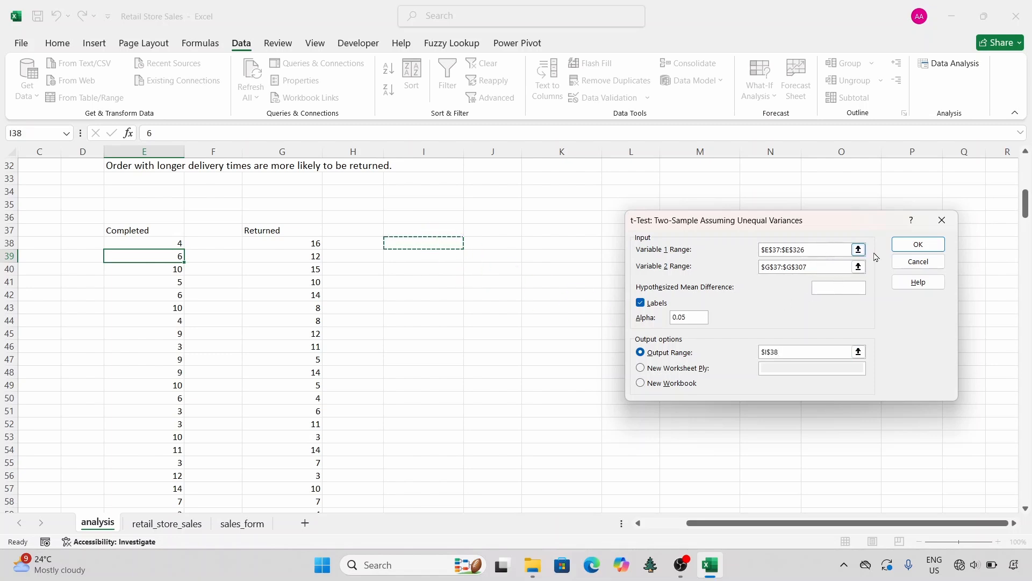
{"action": "left_click", "coordinate": [908, 247]}
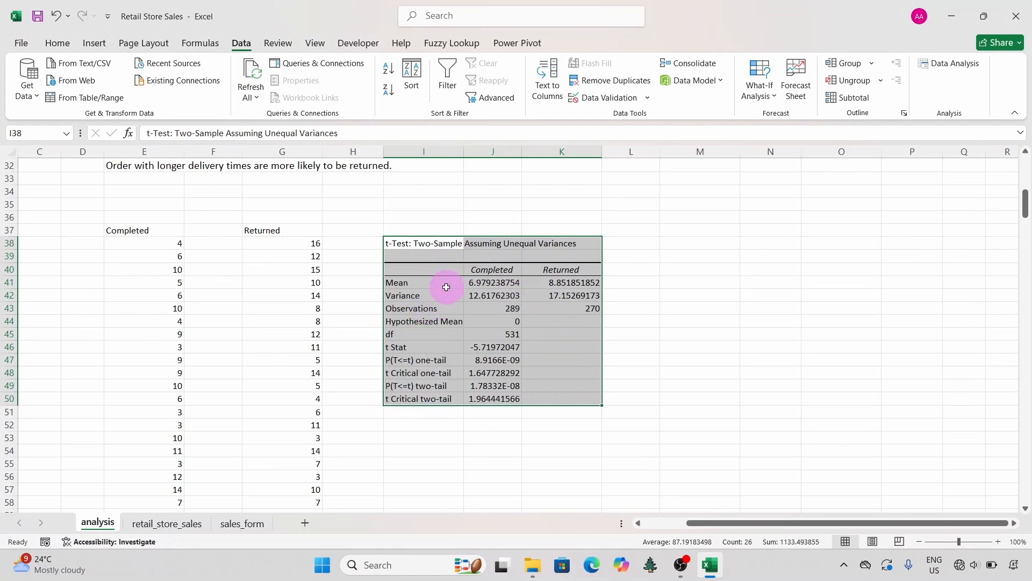
Step: Try auto-fitting the width of all columns on the analysis sheet, check the layout, and undo the change
{"action": "left_click", "coordinate": [12, 152]}
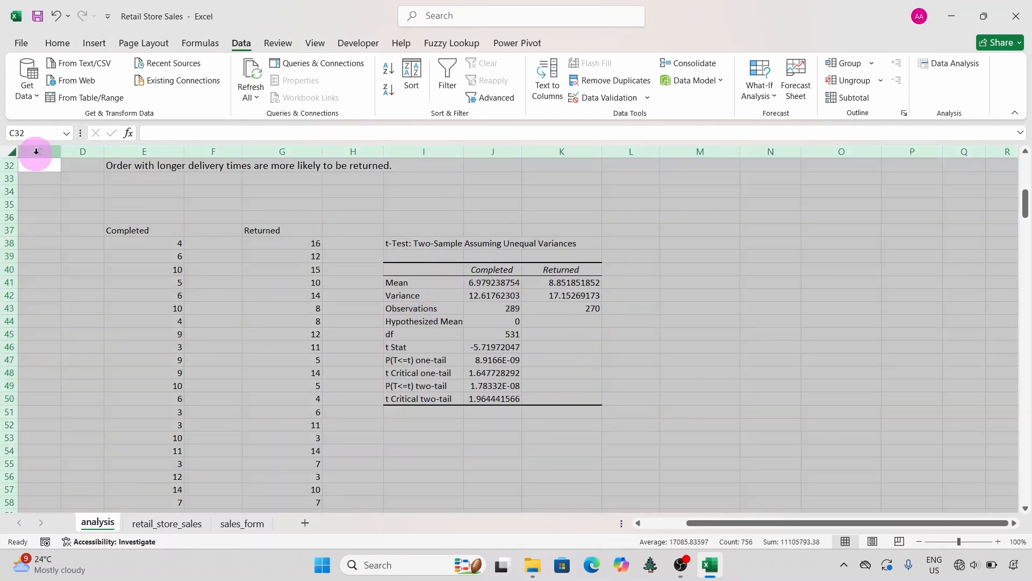
{"action": "double_click", "coordinate": [61, 151]}
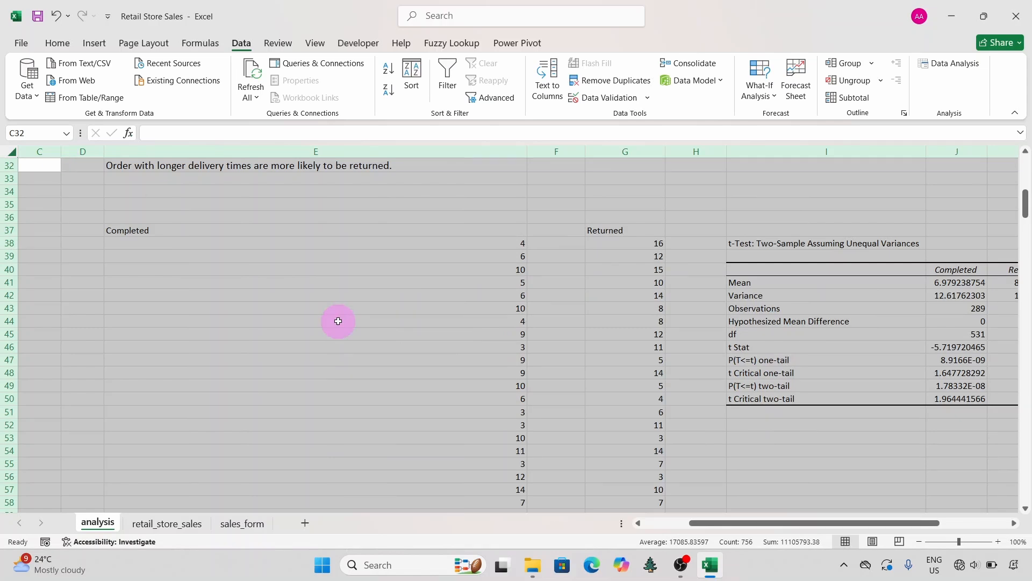
{"action": "scroll", "coordinate": [338, 321], "scroll_direction": "up", "scroll_amount": 10}
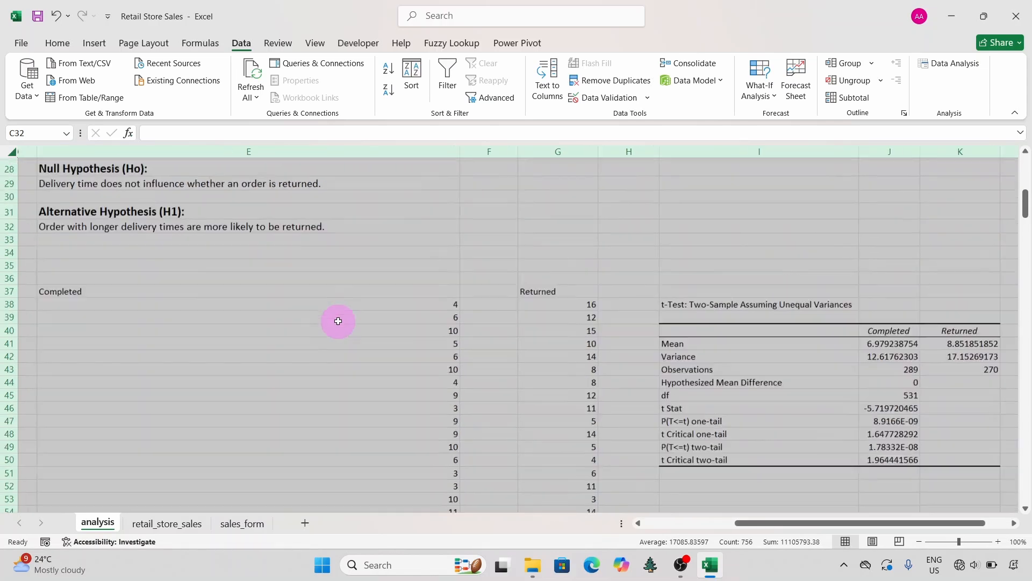
{"action": "scroll", "coordinate": [338, 321], "scroll_direction": "right", "scroll_amount": 6}
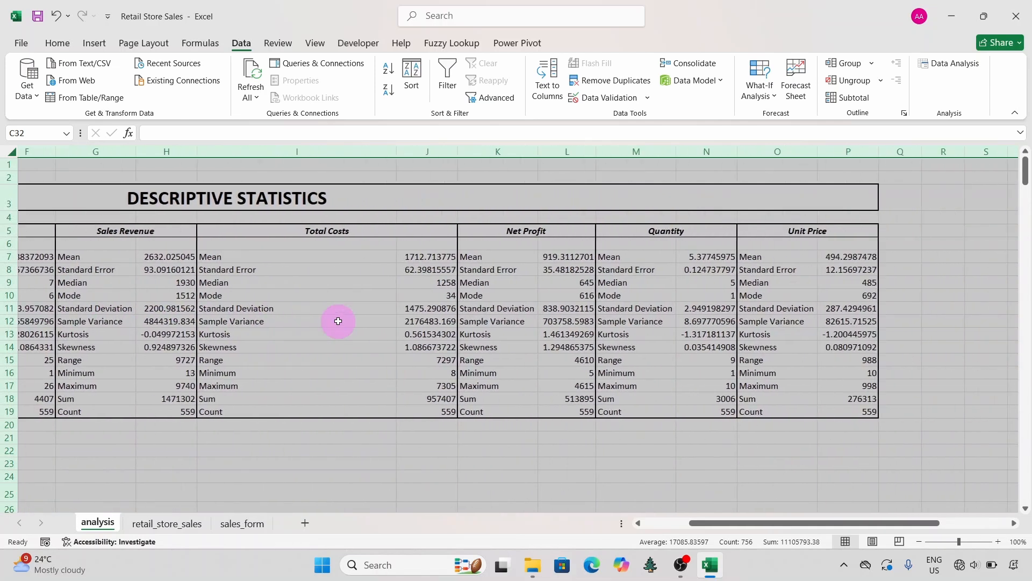
{"action": "scroll", "coordinate": [338, 321], "scroll_direction": "left", "scroll_amount": 4}
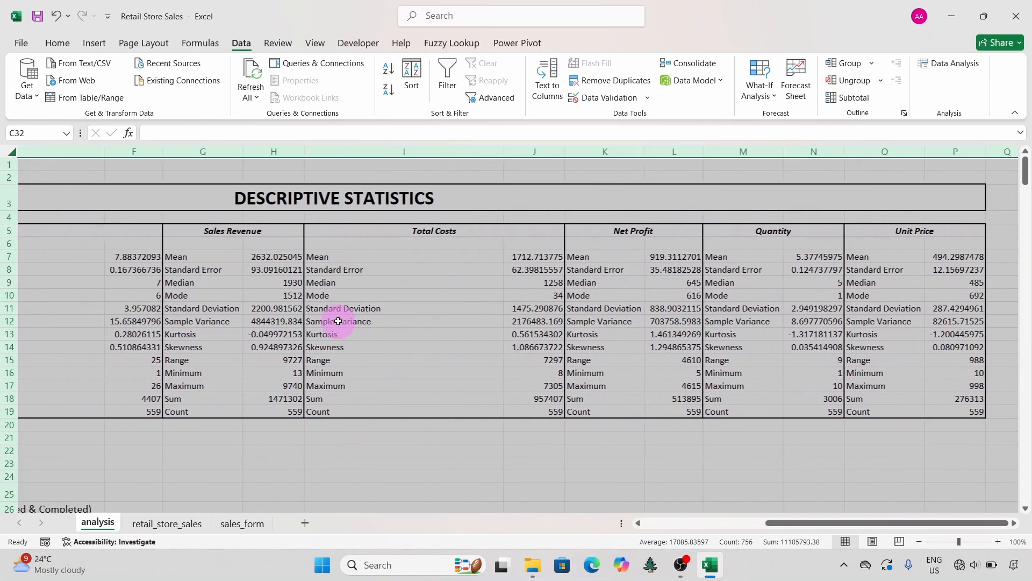
{"action": "scroll", "coordinate": [337, 321], "scroll_direction": "left", "scroll_amount": 2}
{"action": "left_click", "coordinate": [338, 321]}
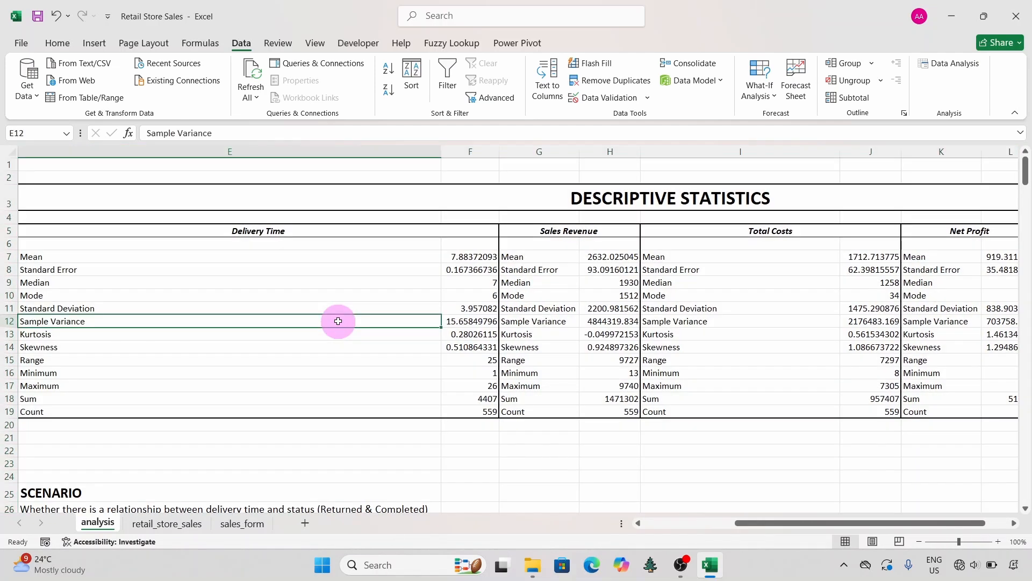
{"action": "scroll", "coordinate": [338, 321], "scroll_direction": "down", "scroll_amount": 11}
{"action": "scroll", "coordinate": [338, 321], "scroll_direction": "up", "scroll_amount": 4}
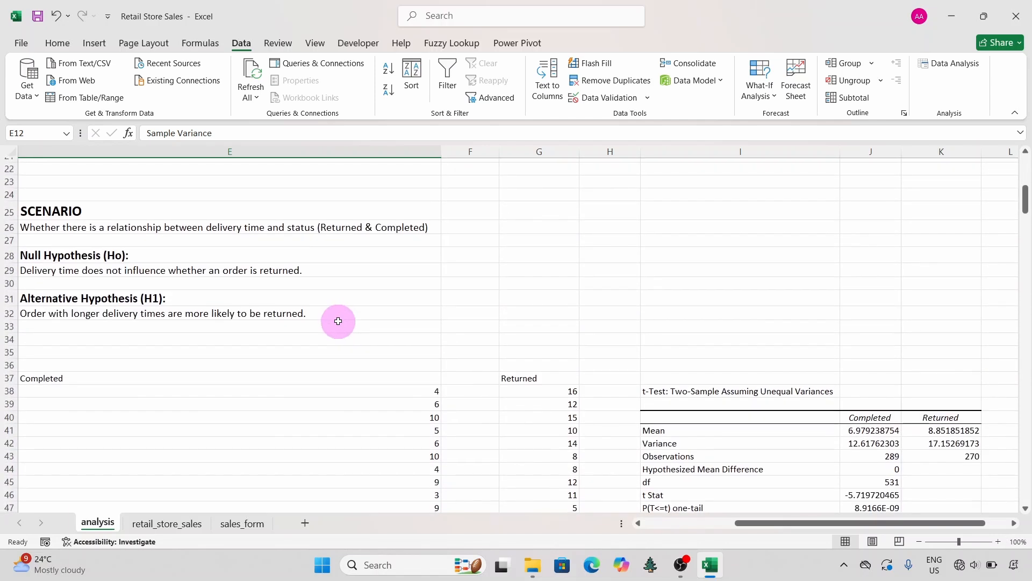
{"action": "scroll", "coordinate": [338, 321], "scroll_direction": "down", "scroll_amount": 2}
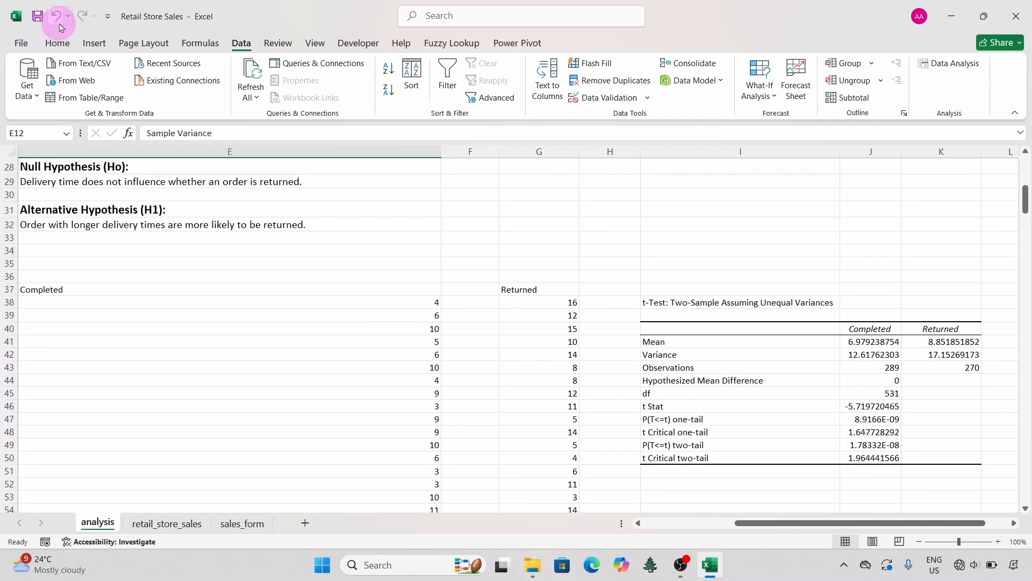
{"action": "left_click", "coordinate": [57, 18]}
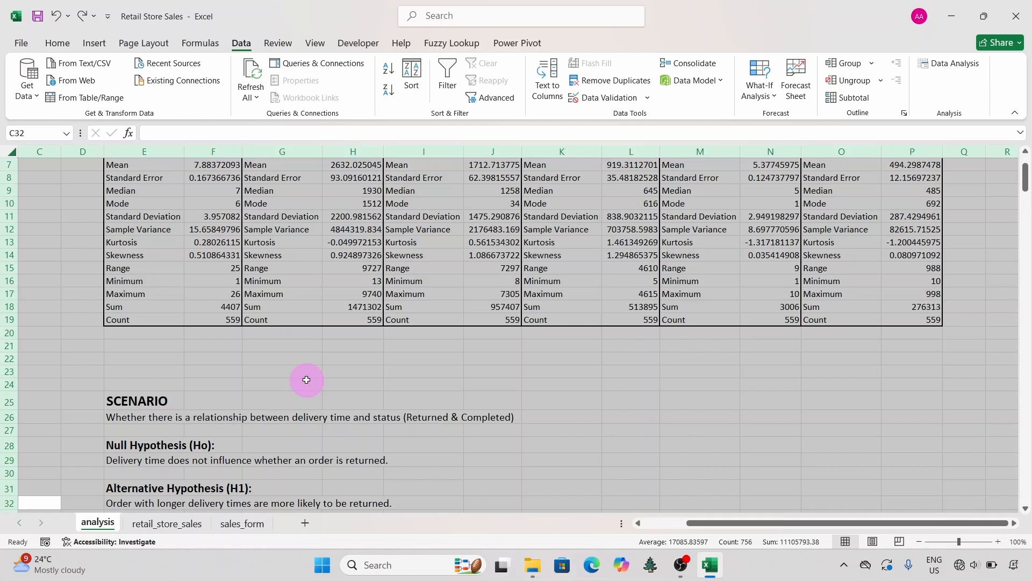
Step: Auto-fit the widths of columns I and J around the t-test output
{"action": "scroll", "coordinate": [307, 380], "scroll_direction": "down", "scroll_amount": 7}
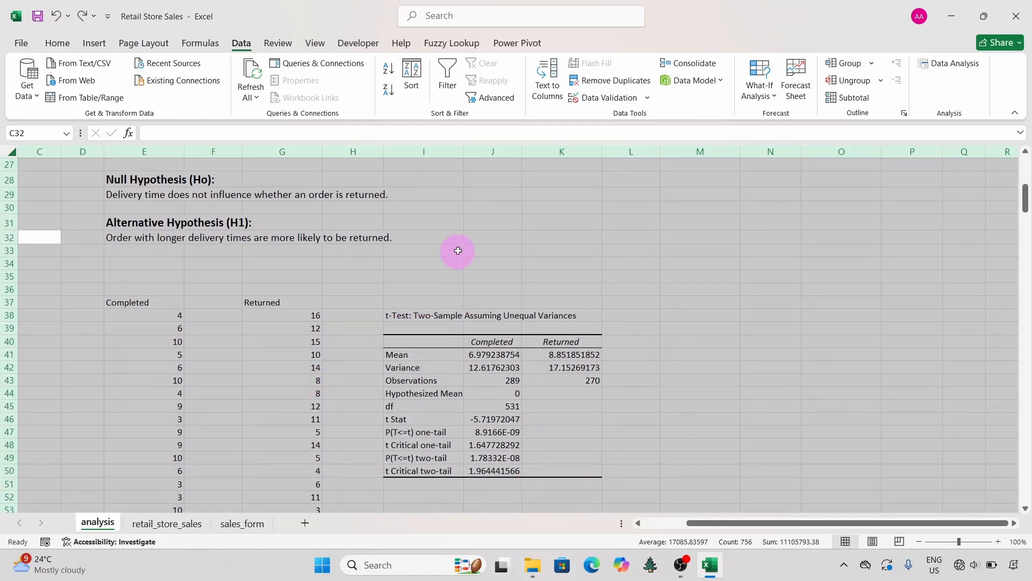
{"action": "left_click", "coordinate": [458, 251]}
{"action": "double_click", "coordinate": [464, 151]}
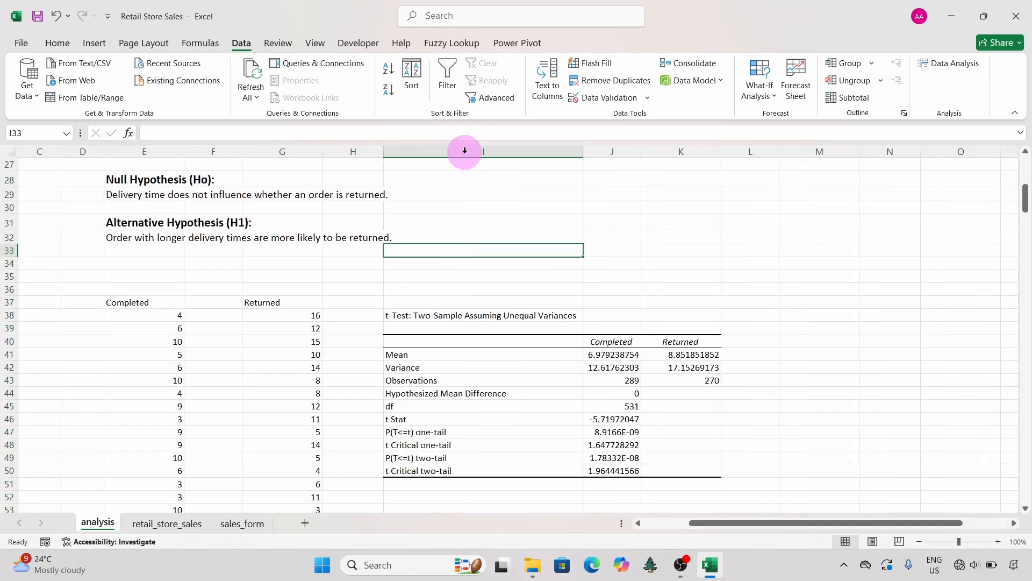
{"action": "double_click", "coordinate": [640, 152]}
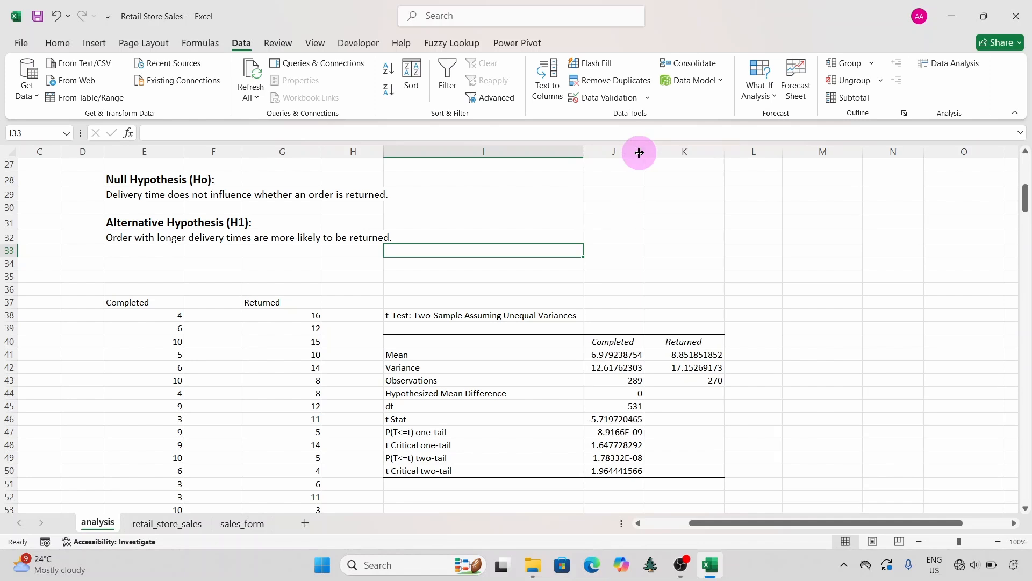
{"action": "left_click_drag", "start_coordinate": [723, 151], "coordinate": [723, 151]}
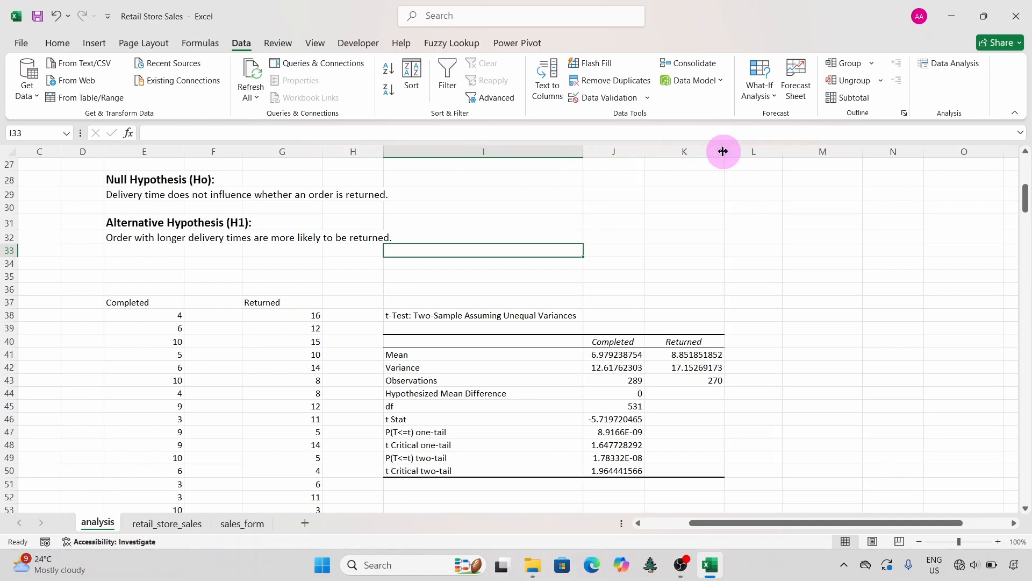
Step: Examine the Completed and Returned means and the two-tail p-value in the t-test output
{"action": "left_click", "coordinate": [434, 353]}
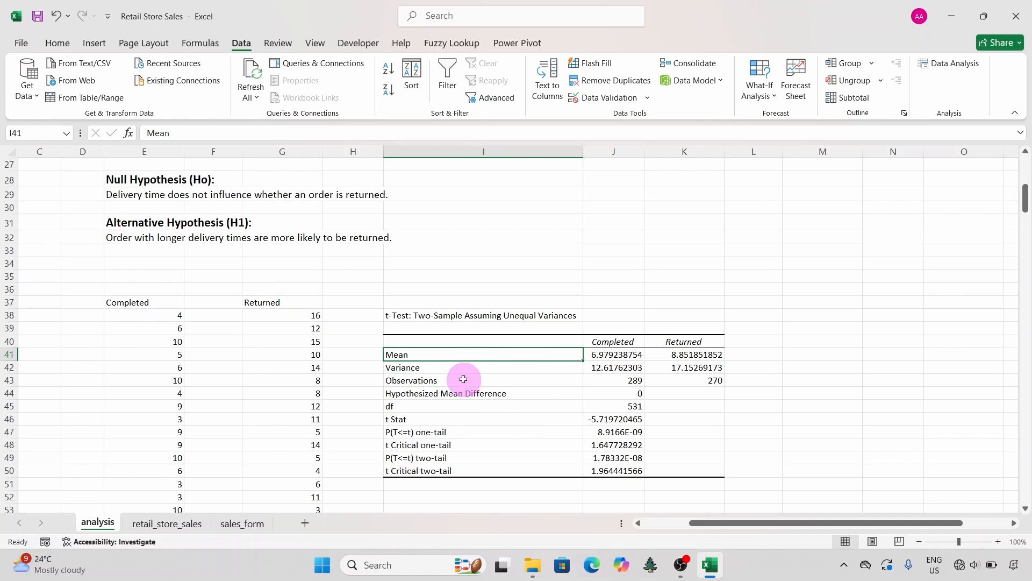
{"action": "left_click", "coordinate": [607, 353]}
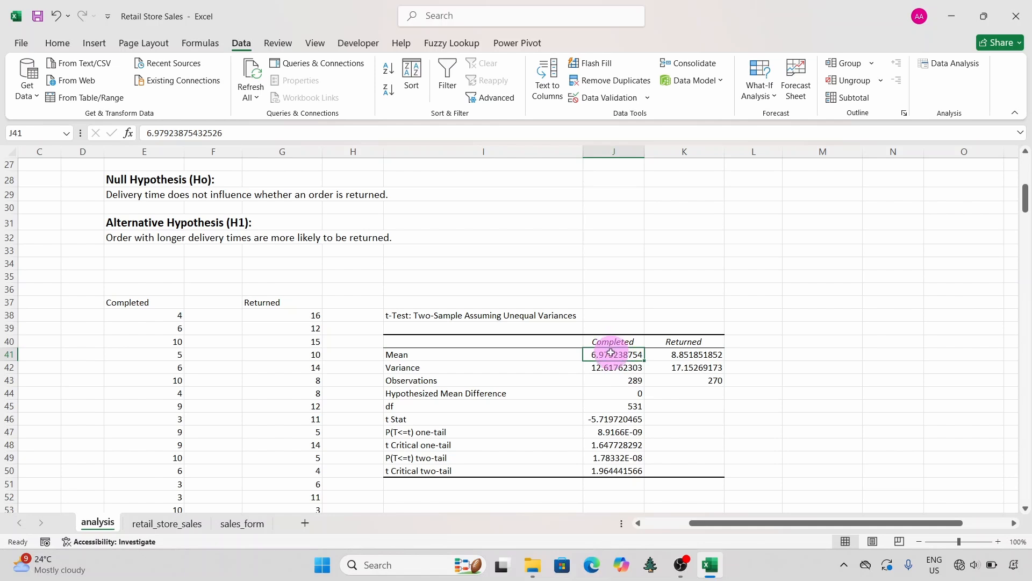
{"action": "left_click", "coordinate": [682, 350]}
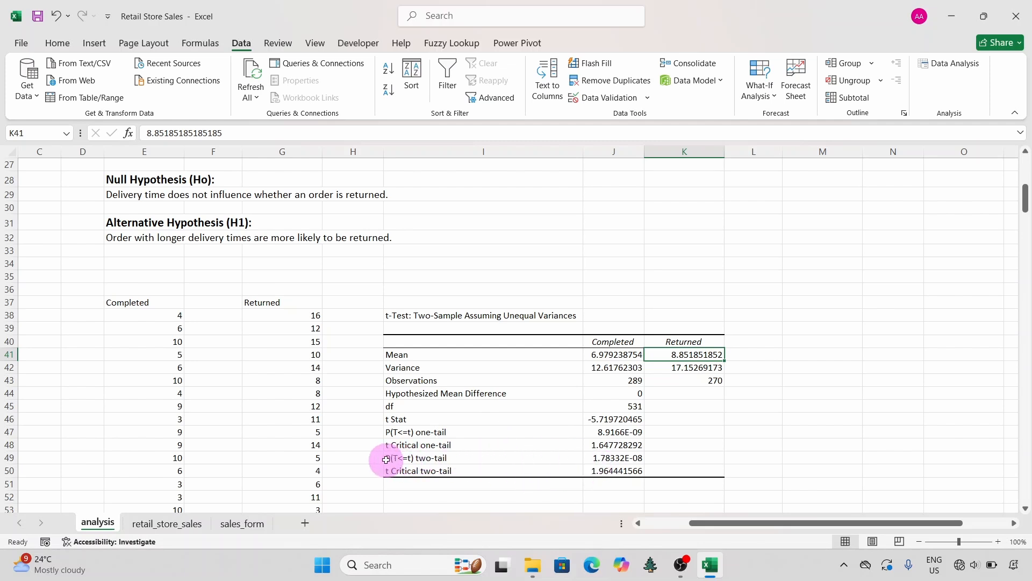
{"action": "left_click", "coordinate": [386, 458]}
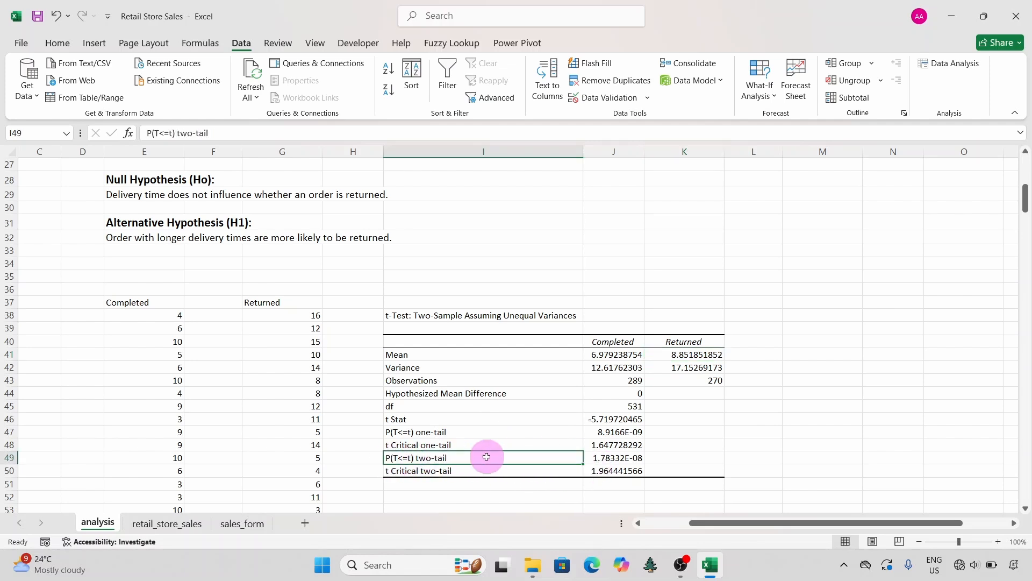
{"action": "left_click", "coordinate": [614, 460]}
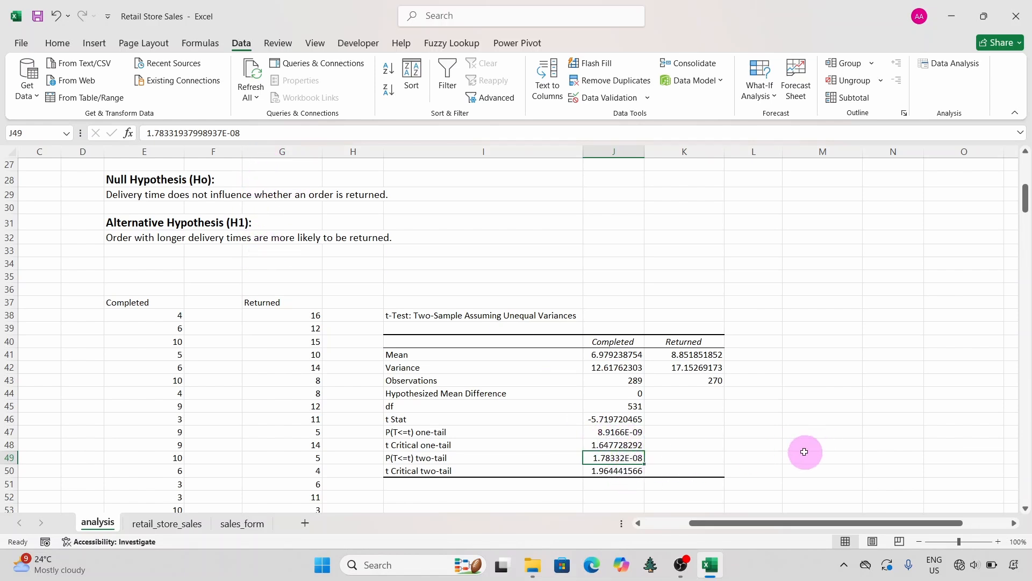
Step: Try writing the two-tail p-value as the decimal 0.00000001783 in cell M49, and undo the entry
{"action": "left_click", "coordinate": [804, 454]}
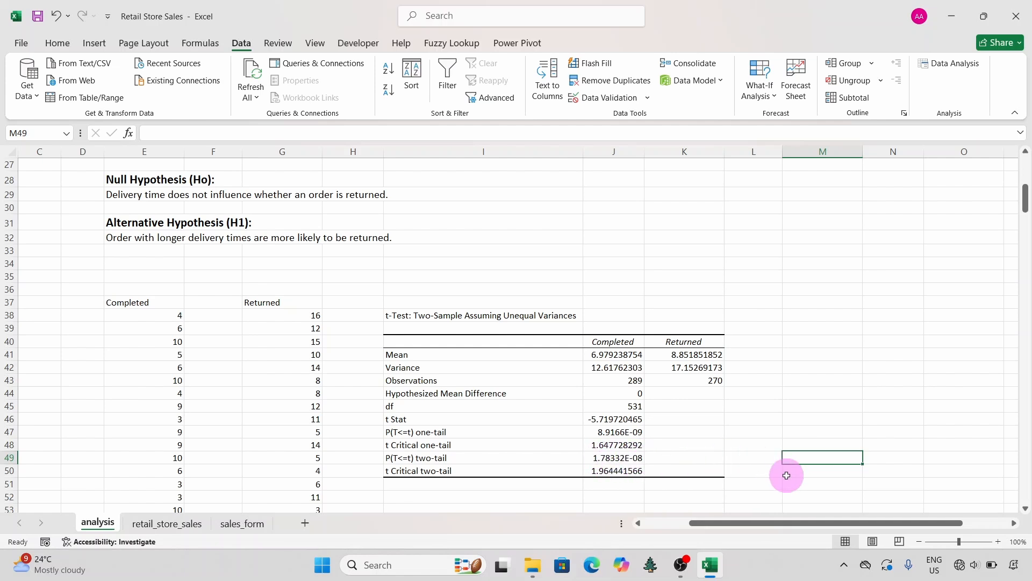
{"action": "type", "text": "0.00000001783"}
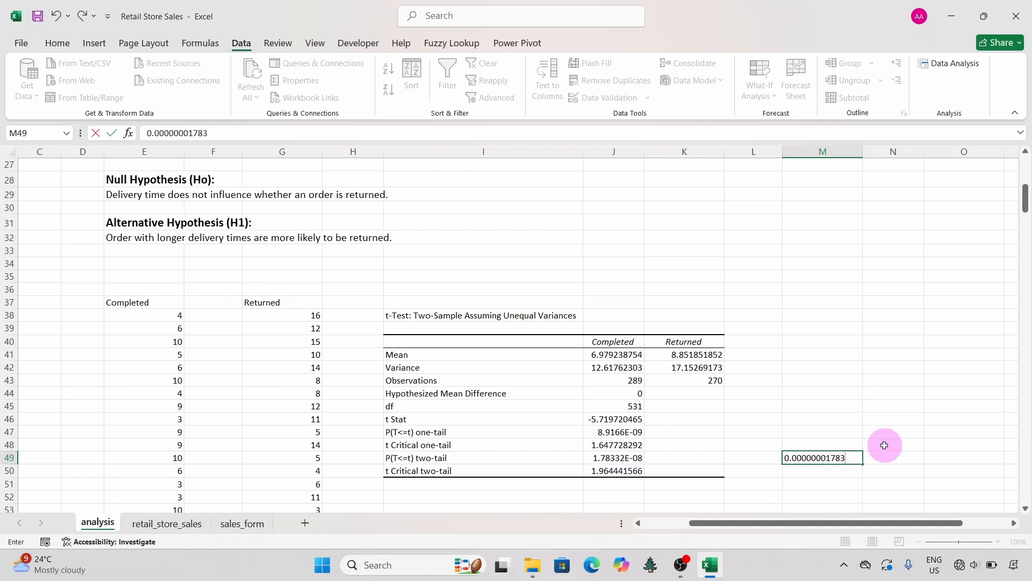
{"action": "key", "text": "Return"}
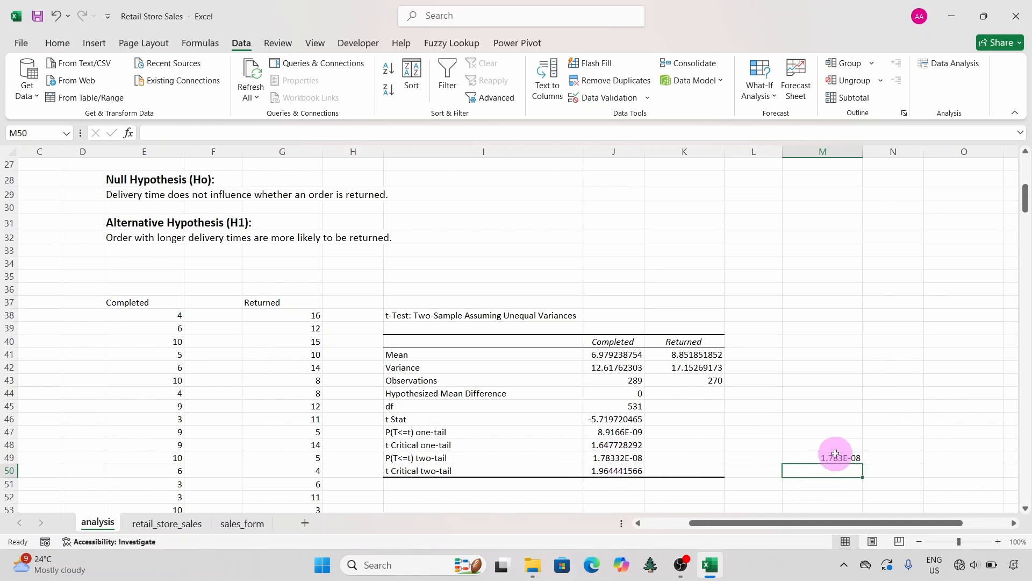
{"action": "left_click", "coordinate": [57, 22]}
{"action": "left_click", "coordinate": [791, 445]}
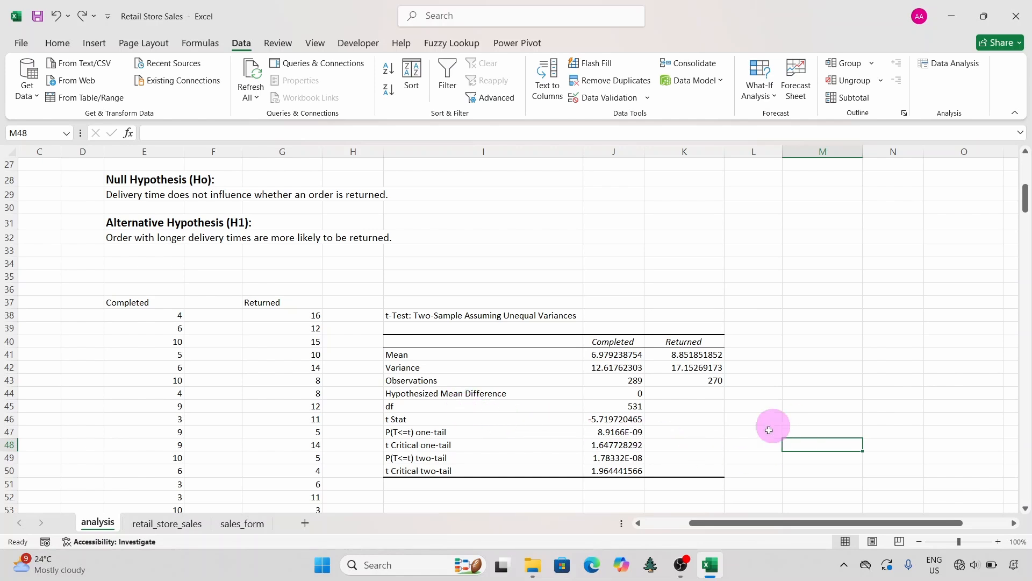
Step: Restore the undone two-tail p-value entry in cell M49 and open the cell to view its full decimal form
{"action": "left_click", "coordinate": [84, 16]}
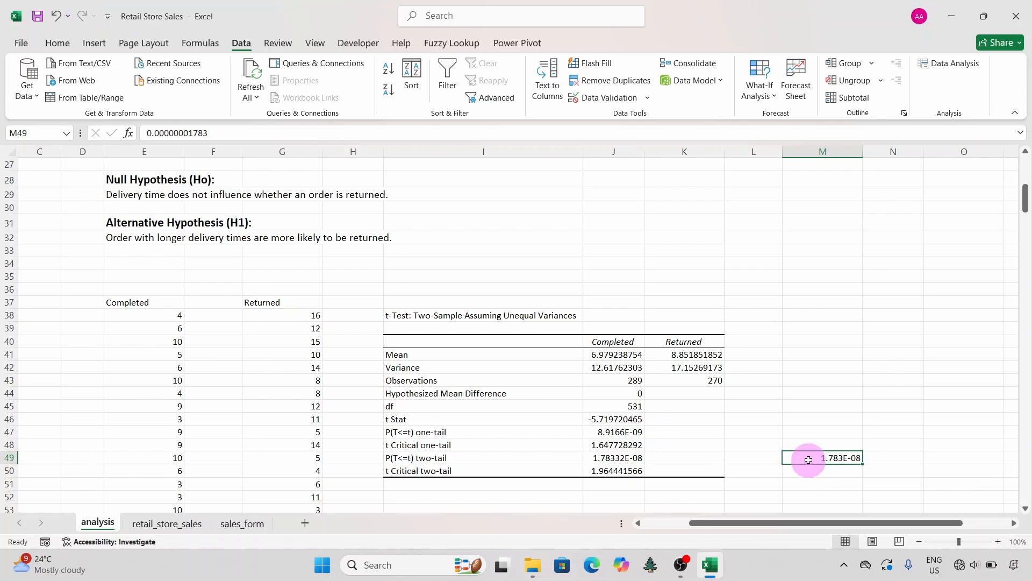
{"action": "double_click", "coordinate": [808, 460]}
{"action": "left_click", "coordinate": [886, 459]}
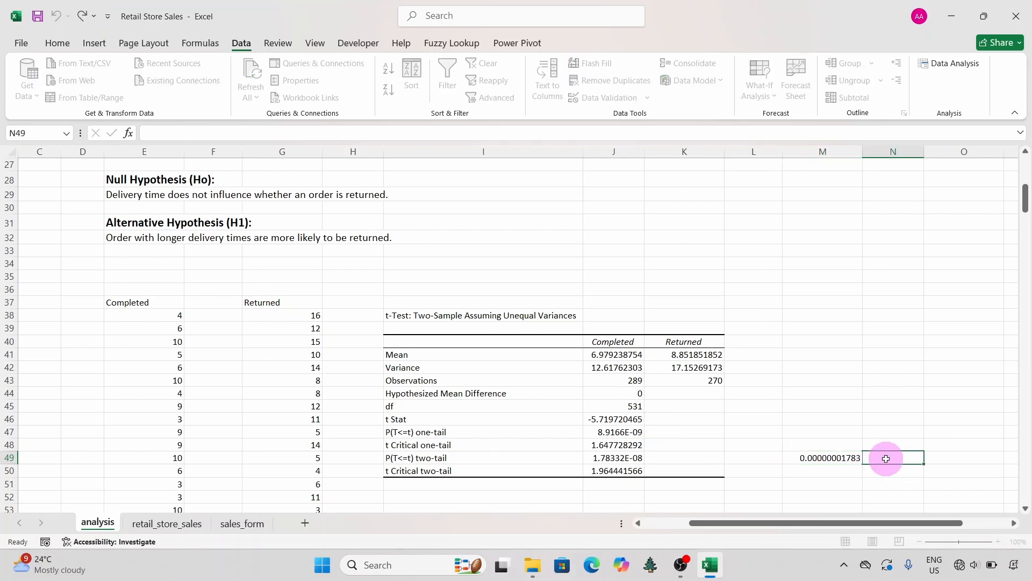
{"action": "double_click", "coordinate": [846, 459]}
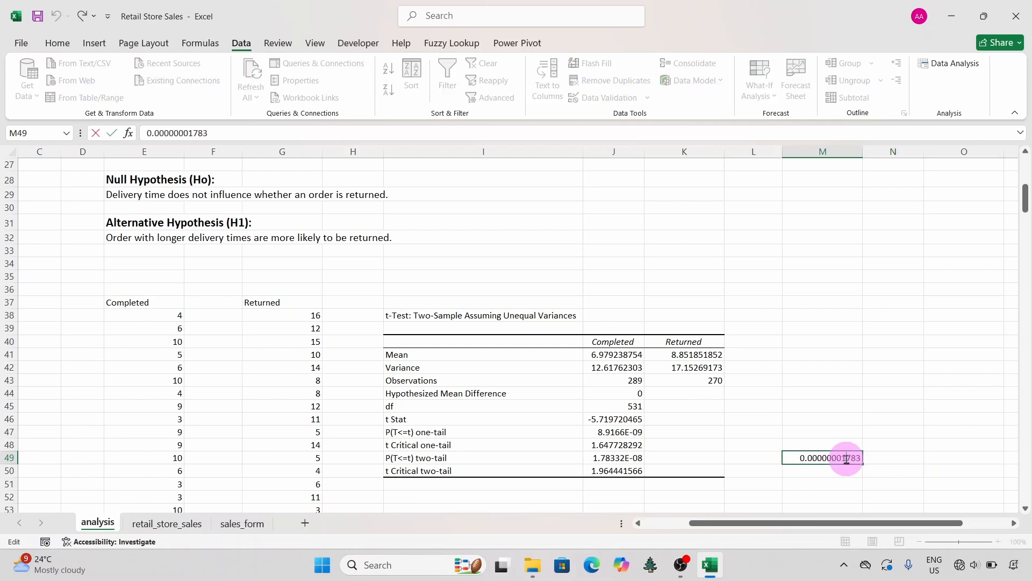
{"action": "left_click_drag", "start_coordinate": [846, 458], "coordinate": [862, 458]}
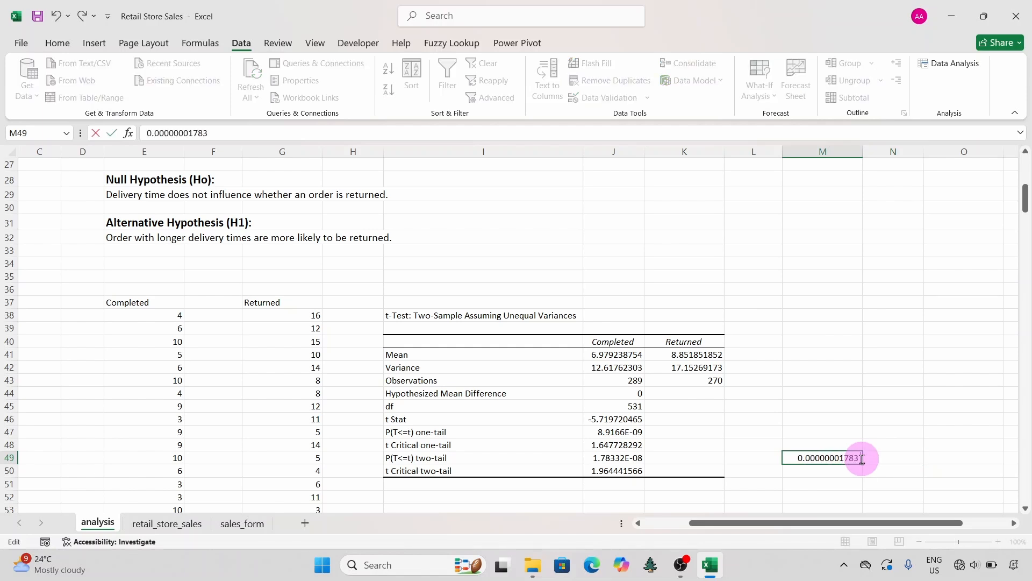
Step: Try placing 0.05 in cell M48 above the p-value for comparison, and clear cells M47:M50
{"action": "left_click", "coordinate": [832, 442]}
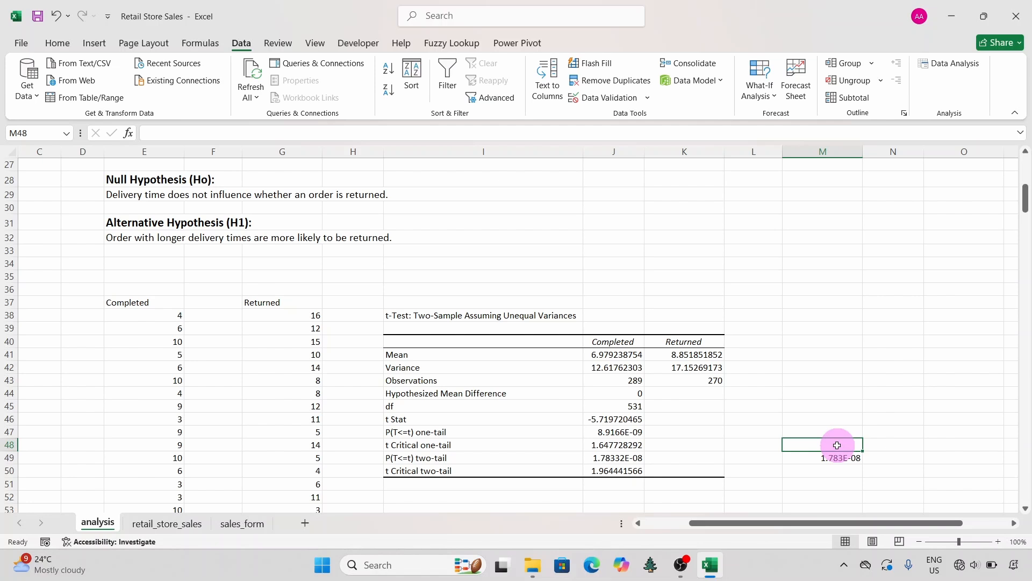
{"action": "type", "text": "0.05"}
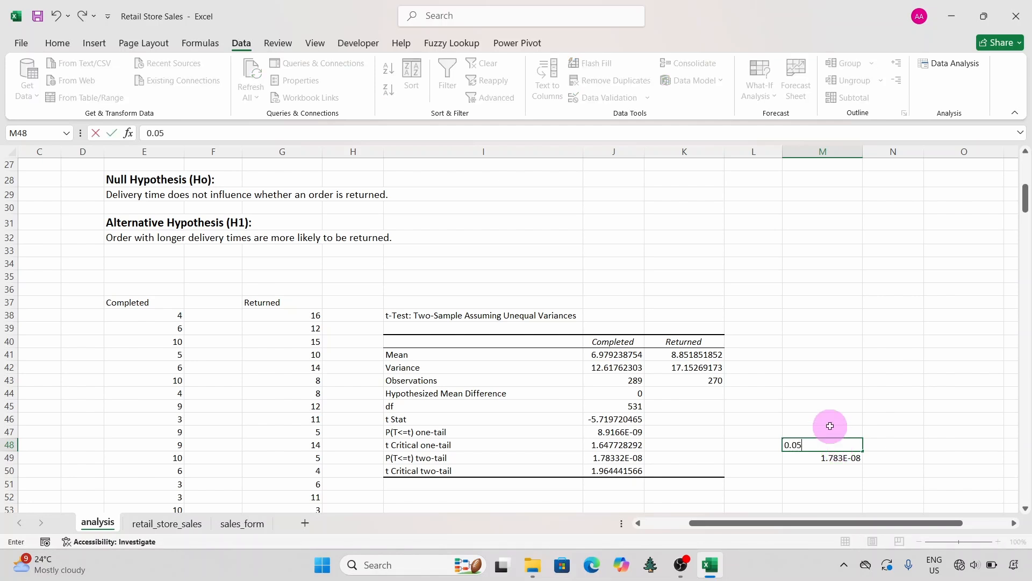
{"action": "left_click", "coordinate": [828, 431]}
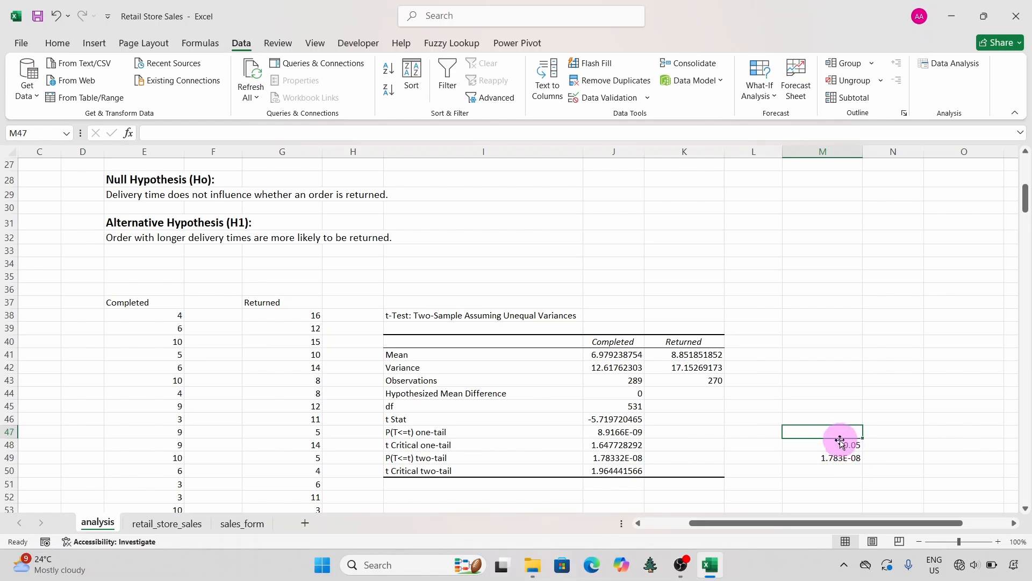
{"action": "left_click_drag", "start_coordinate": [834, 434], "coordinate": [836, 473]}
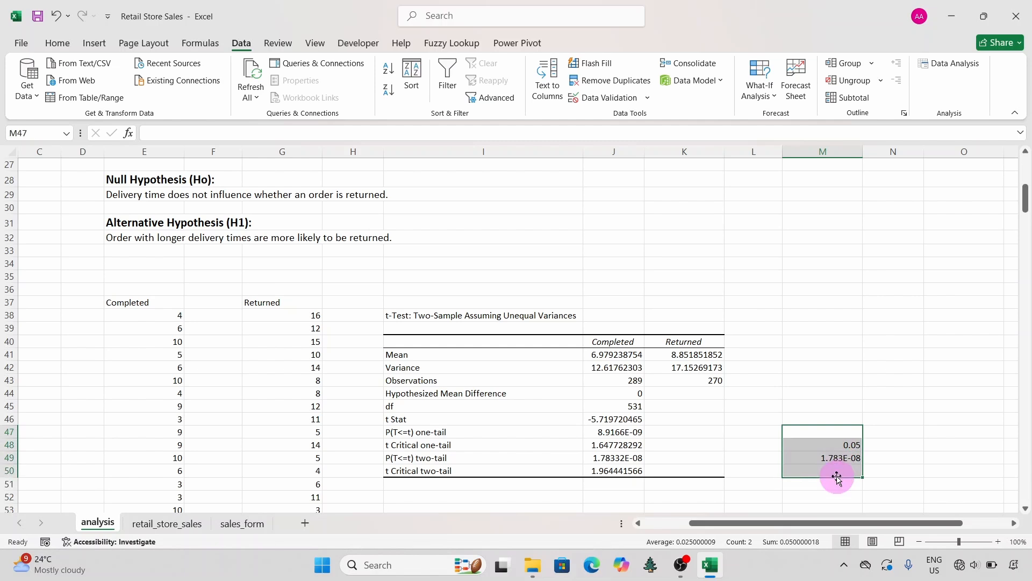
{"action": "key", "text": "Delete"}
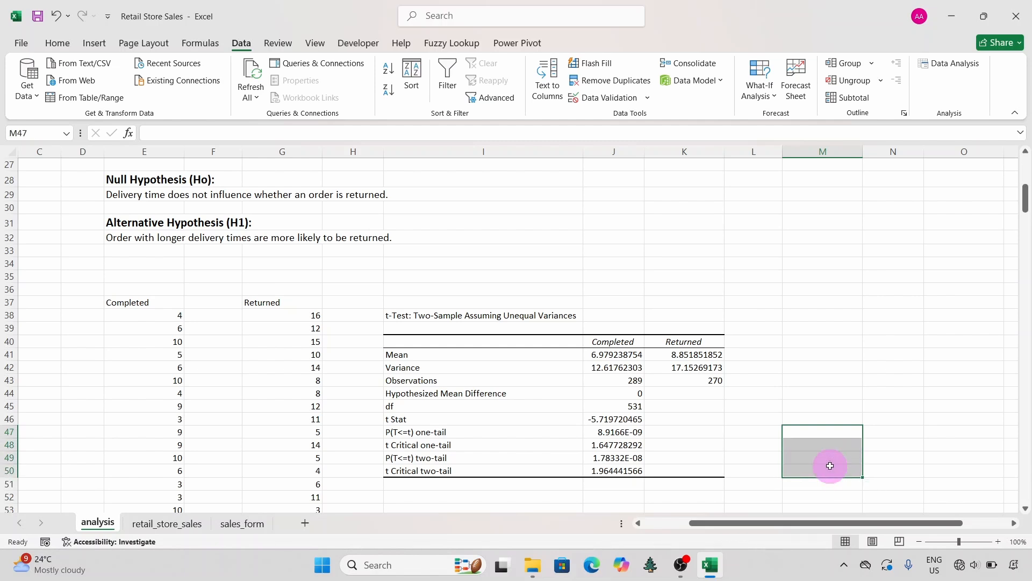
{"action": "left_click", "coordinate": [806, 418]}
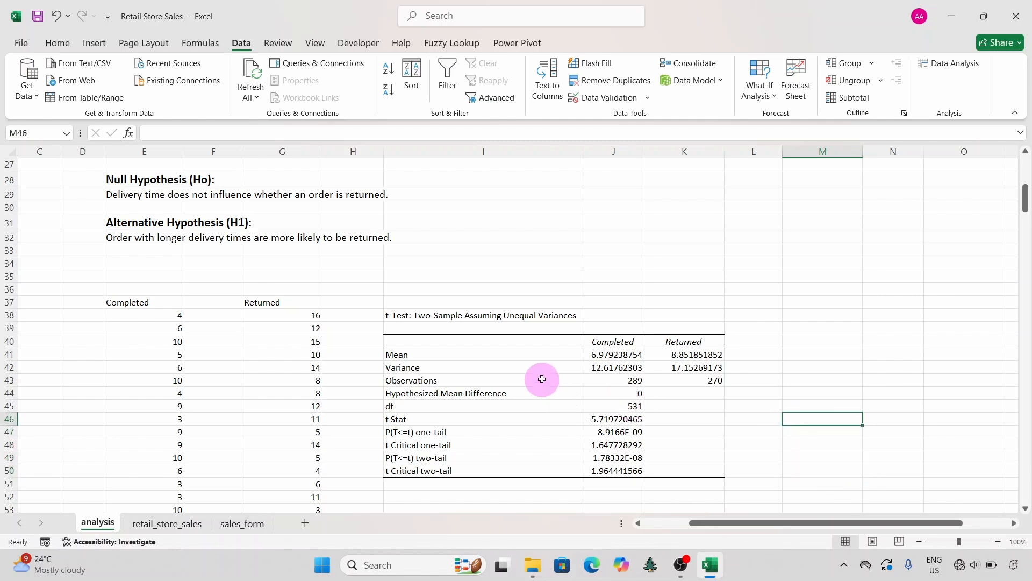
Step: Enter the heading "Interpretation" in cell K25, in the same row as the SCENARIO heading
{"action": "scroll", "coordinate": [542, 379], "scroll_direction": "up", "scroll_amount": 3}
{"action": "scroll", "coordinate": [542, 379], "scroll_direction": "down", "scroll_amount": 1}
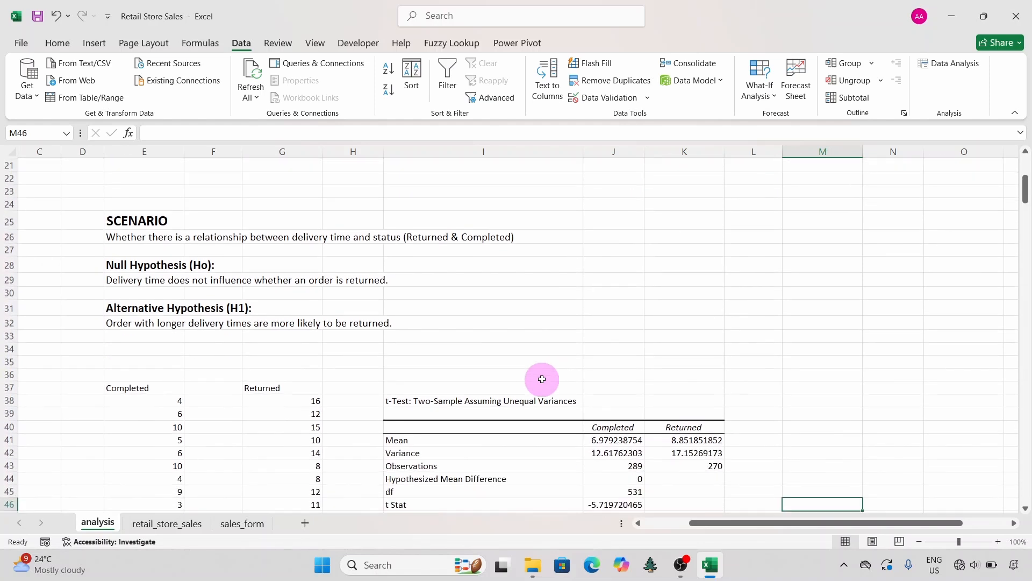
{"action": "scroll", "coordinate": [542, 379], "scroll_direction": "up", "scroll_amount": 2}
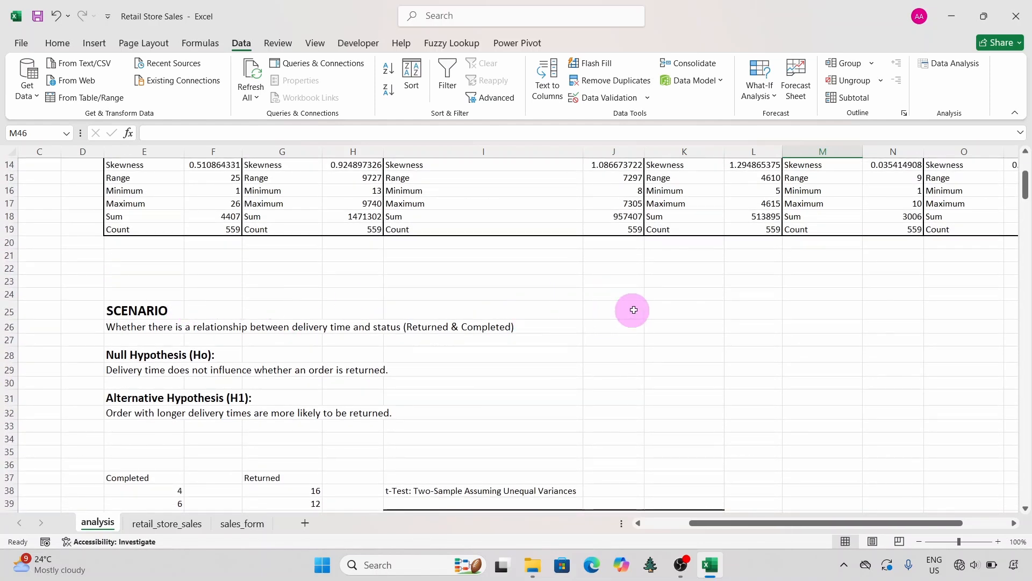
{"action": "left_click", "coordinate": [666, 312]}
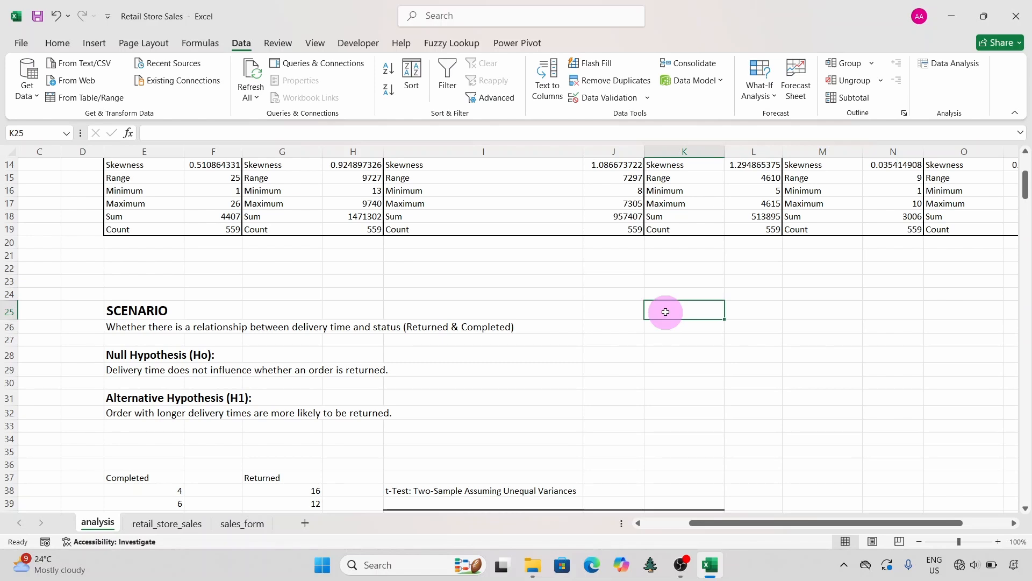
{"action": "type", "text": "Interpret"}
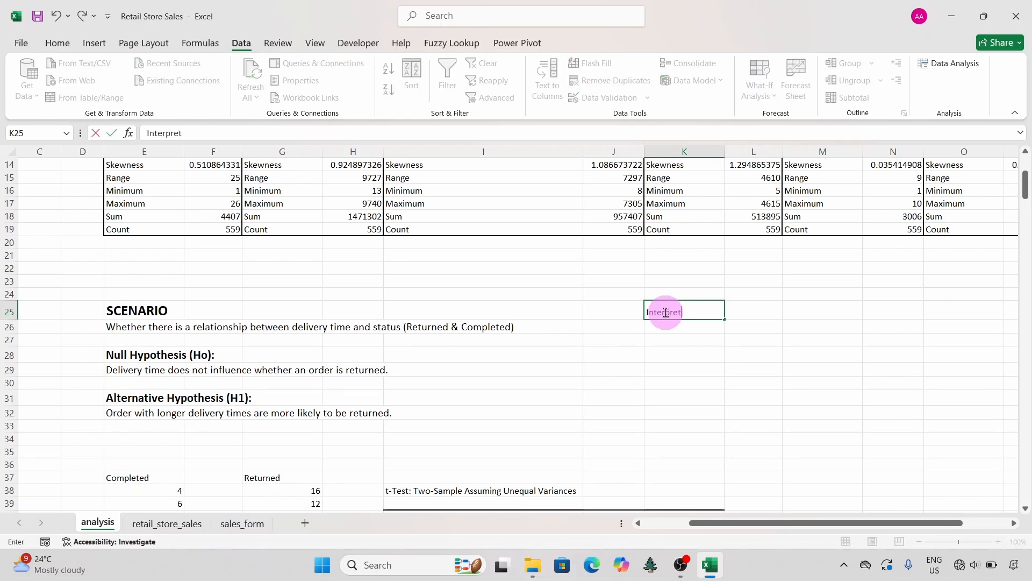
{"action": "type", "text": "ation"}
Step: Enter "1) Since the P-Value is much smaller than 0.05, we reject the Null Hypothesis." in cell K26
{"action": "left_click", "coordinate": [689, 327]}
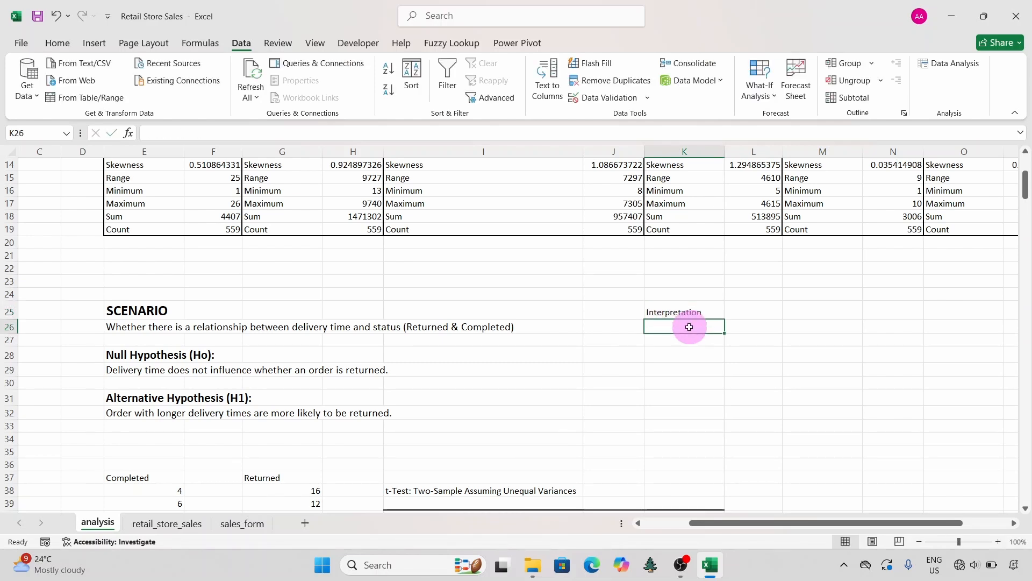
{"action": "type", "text": "1) Since "}
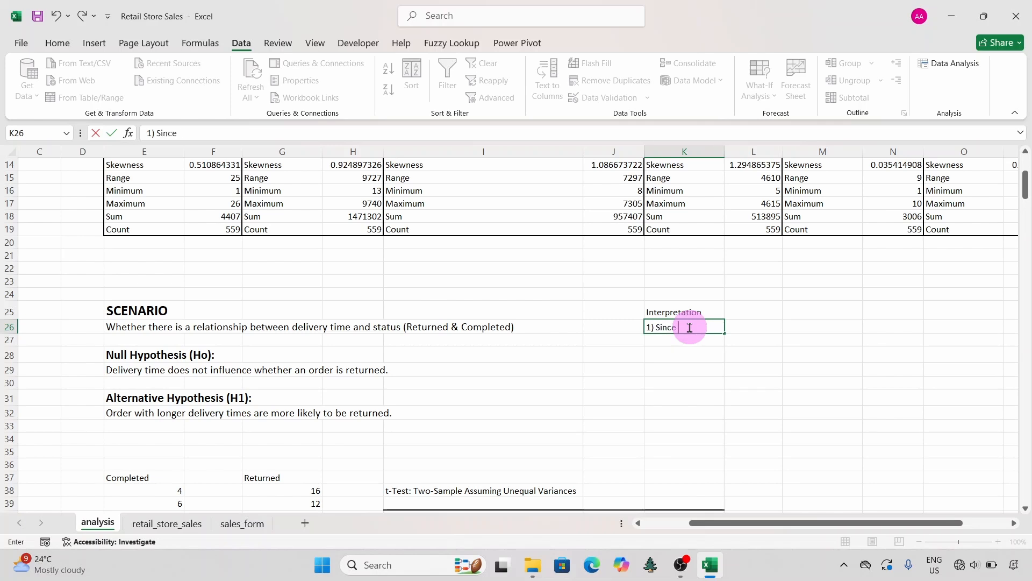
{"action": "type", "text": "the P-Value is much smaller than 0.05, we re"}
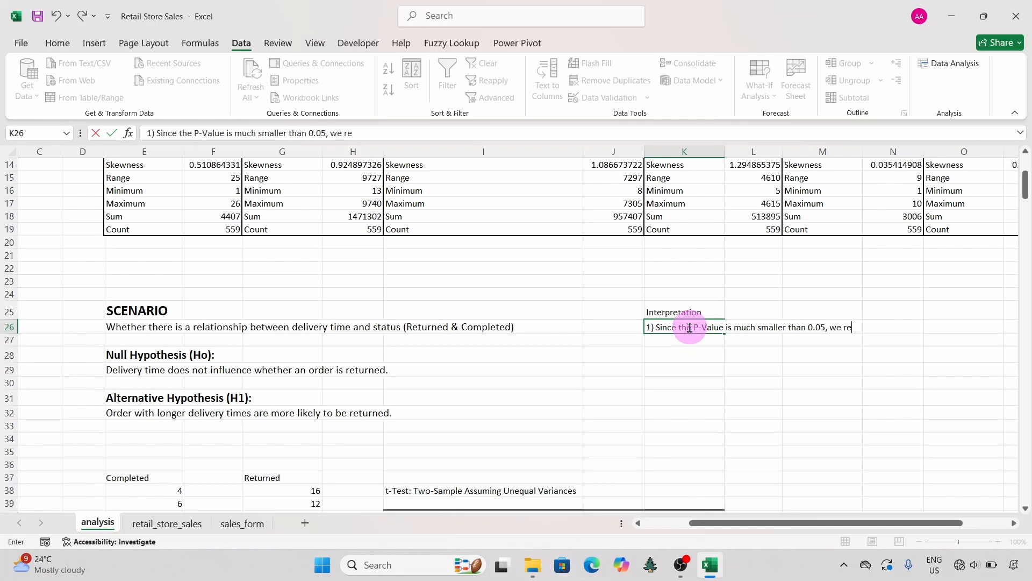
{"action": "type", "text": "ject the Null Hypothesis"}
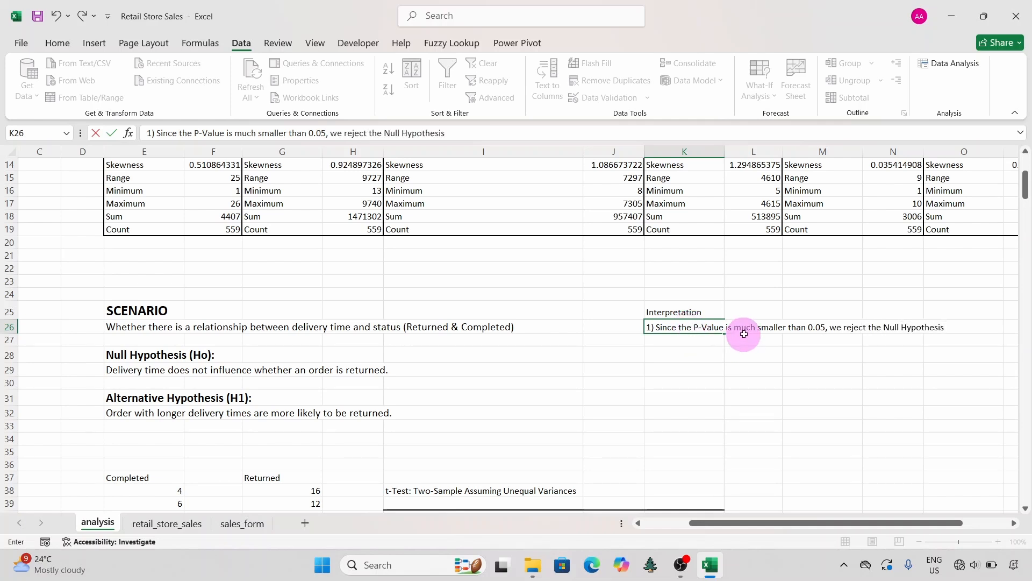
{"action": "type", "text": "."}
{"action": "key", "text": "Return"}
Step: Enter "2) There is a statistically significant relationship between delivery time and order status." in cell K27
{"action": "type", "text": "2) Th"}
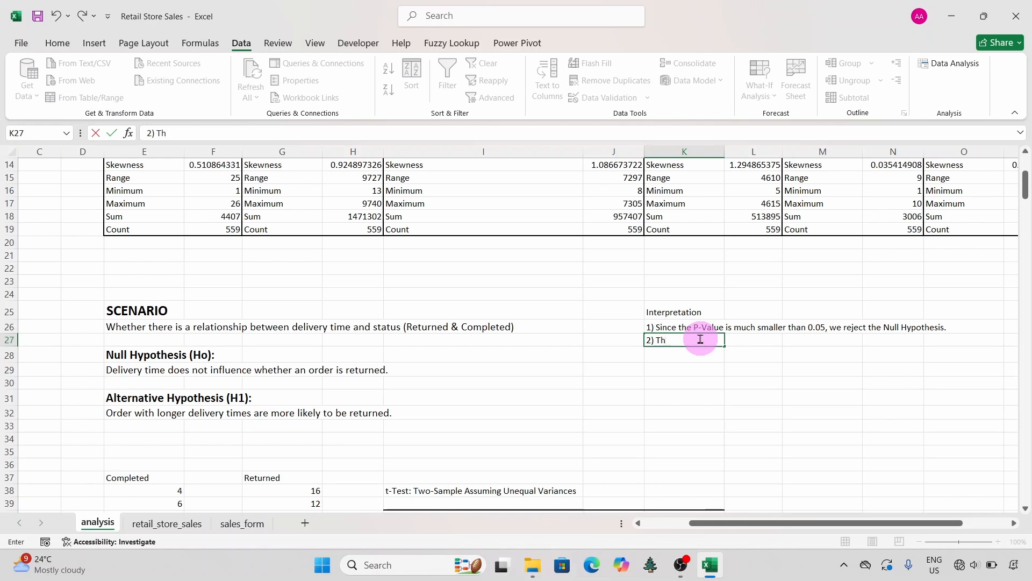
{"action": "type", "text": "ere is a statistical"}
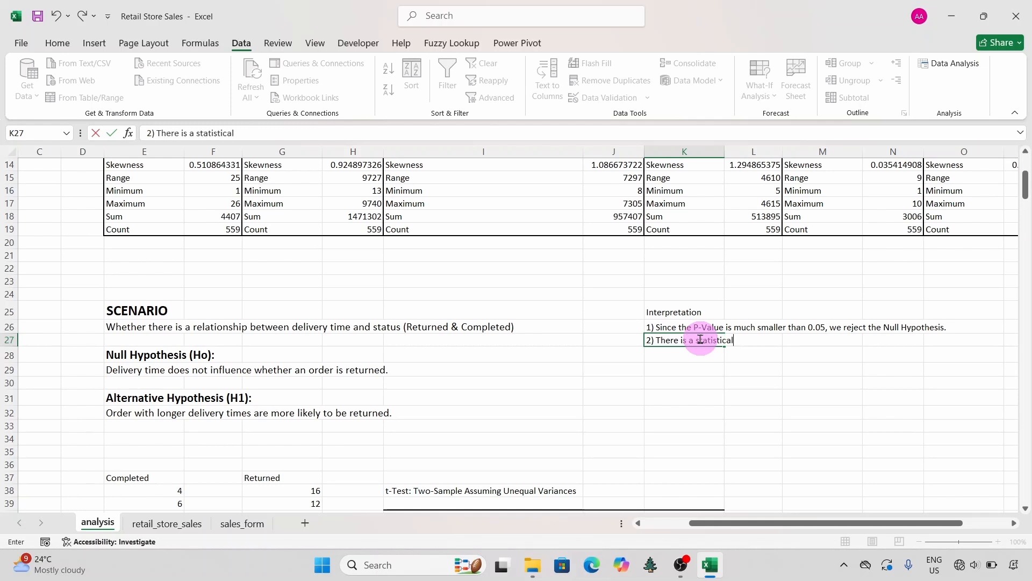
{"action": "type", "text": "ly significant relati"}
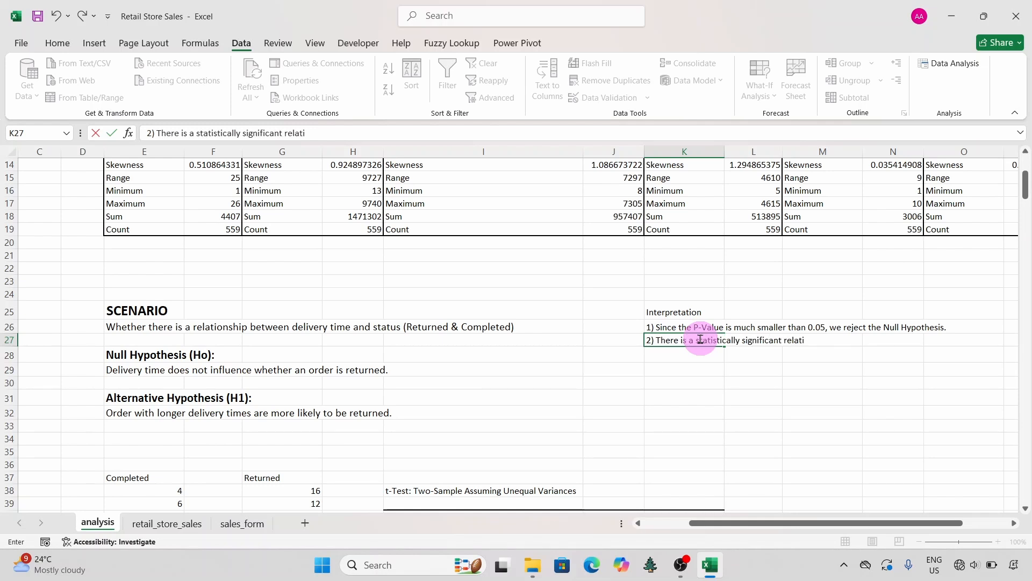
{"action": "type", "text": "onship between delivery"}
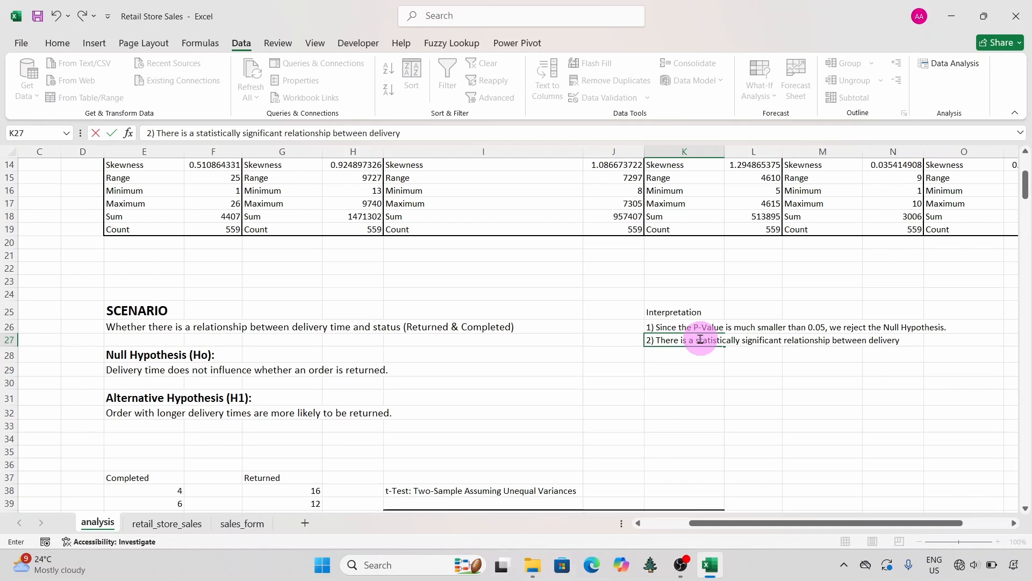
{"action": "type", "text": " time and order"}
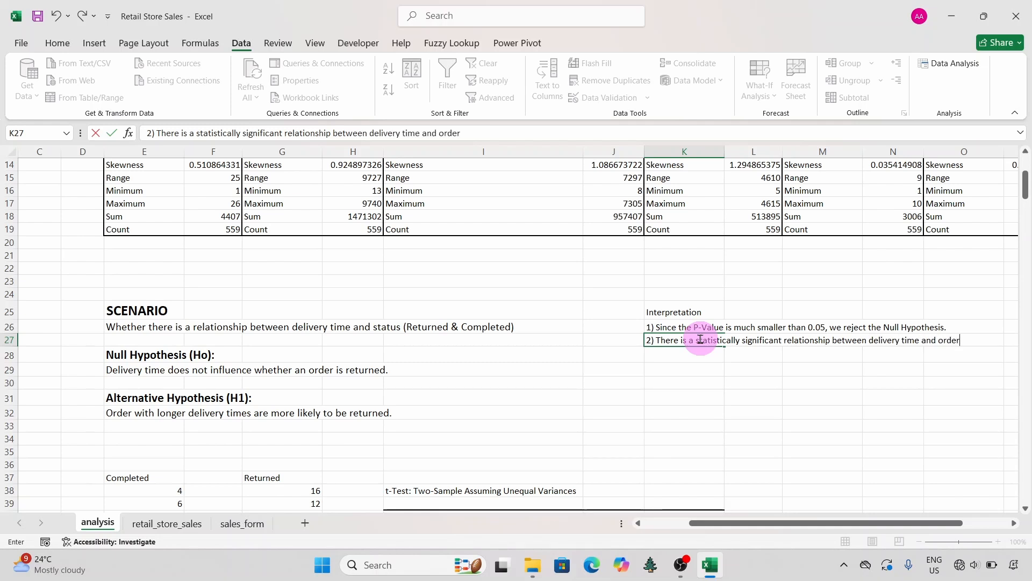
{"action": "type", "text": " status."}
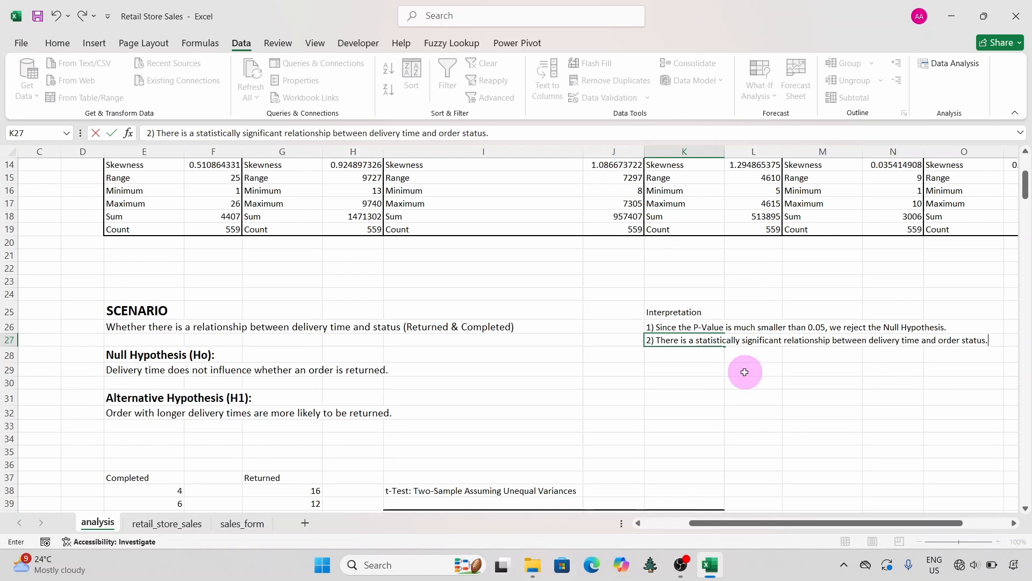
{"action": "left_click", "coordinate": [744, 375]}
{"action": "right_click", "coordinate": [745, 375]}
{"action": "left_click", "coordinate": [729, 370]}
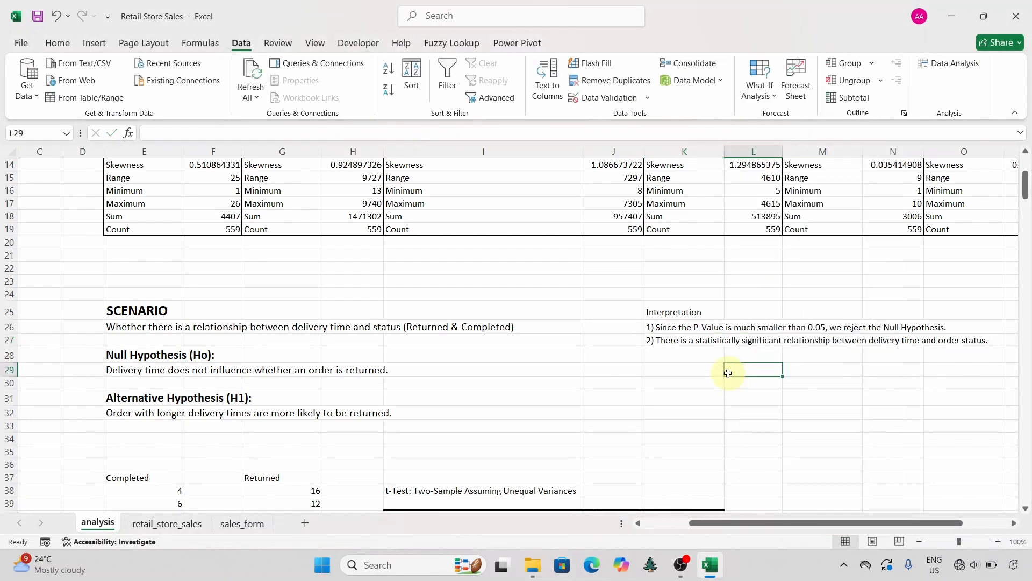
Step: Make the Interpretation heading in cell K25 bold and set its font size to 14
{"action": "left_click", "coordinate": [685, 313]}
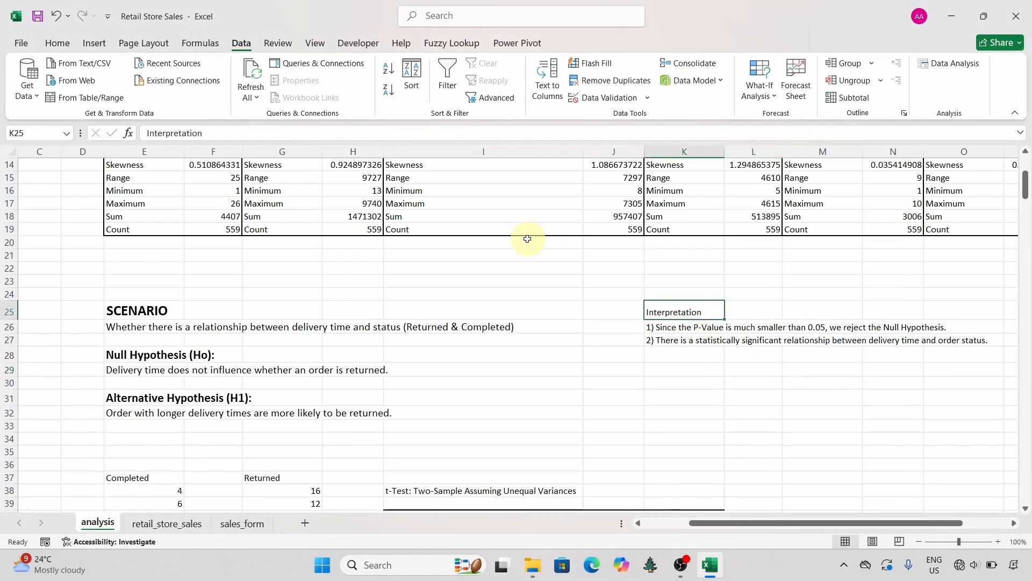
{"action": "left_click", "coordinate": [58, 42]}
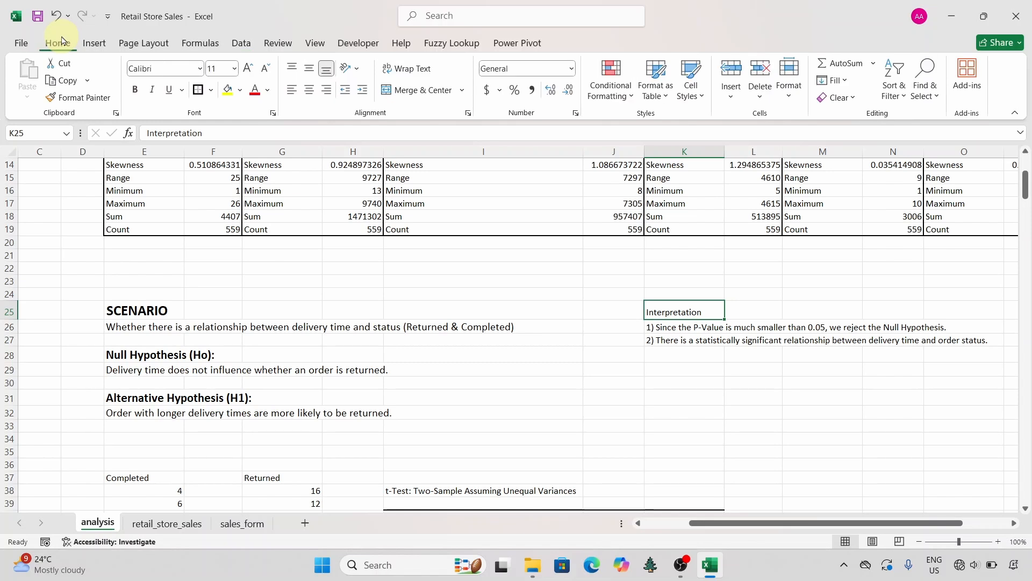
{"action": "left_click", "coordinate": [135, 89]}
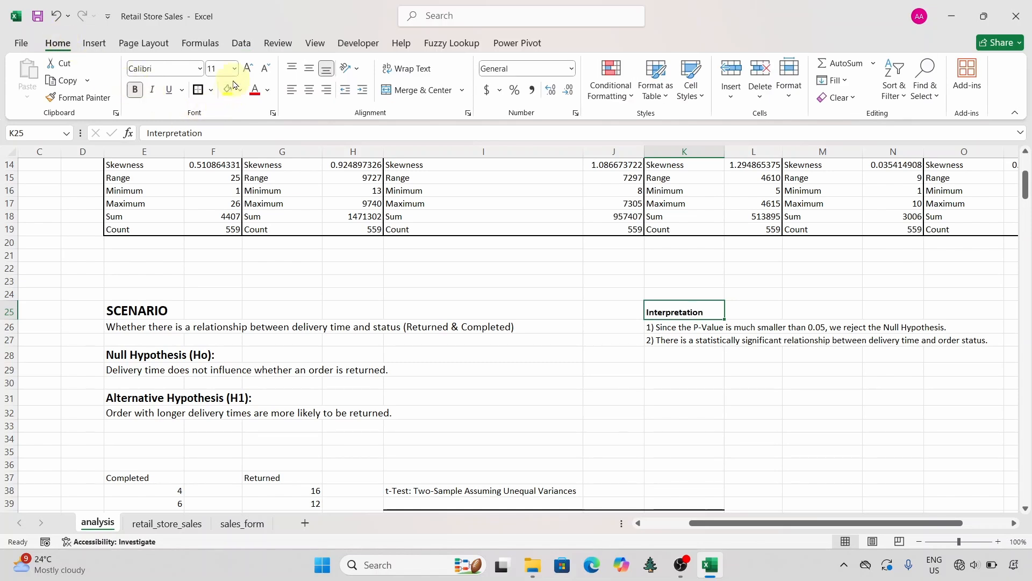
{"action": "left_click", "coordinate": [247, 68]}
{"action": "left_click", "coordinate": [247, 68]}
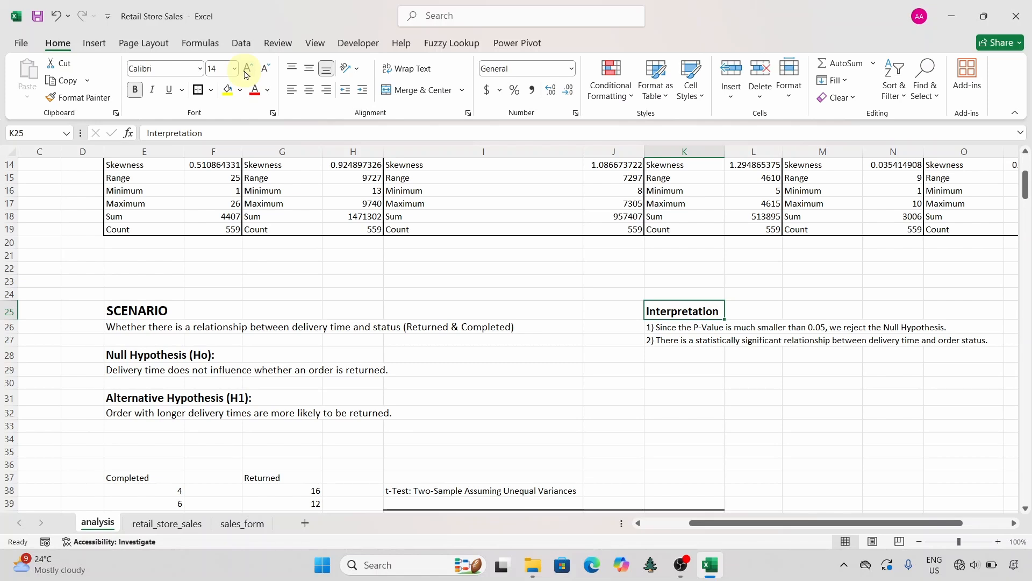
Step: Set the font size of the two interpretation statements in cells K26 and K27 to 12
{"action": "left_click", "coordinate": [688, 384]}
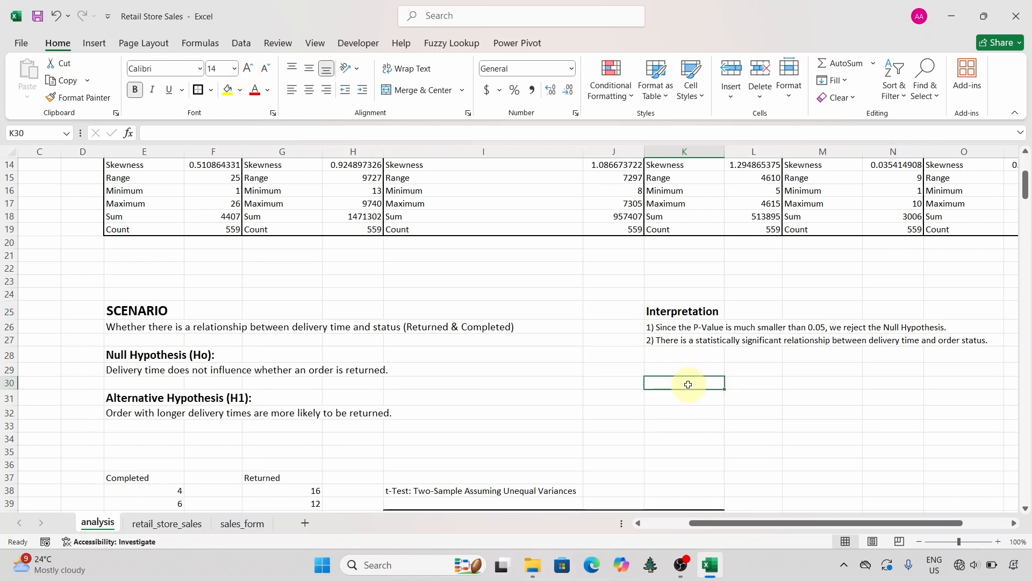
{"action": "left_click", "coordinate": [667, 328]}
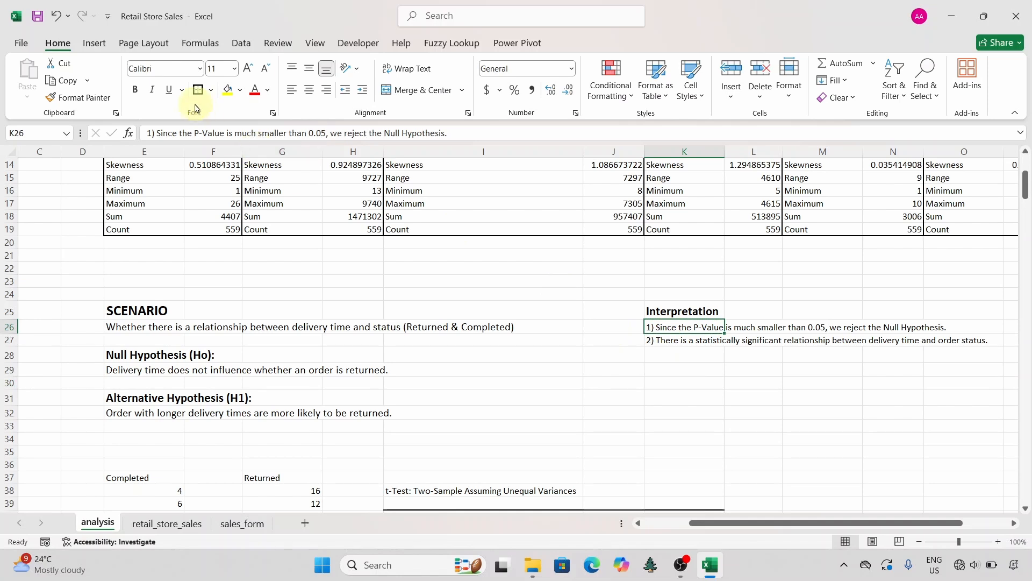
{"action": "left_click", "coordinate": [247, 69]}
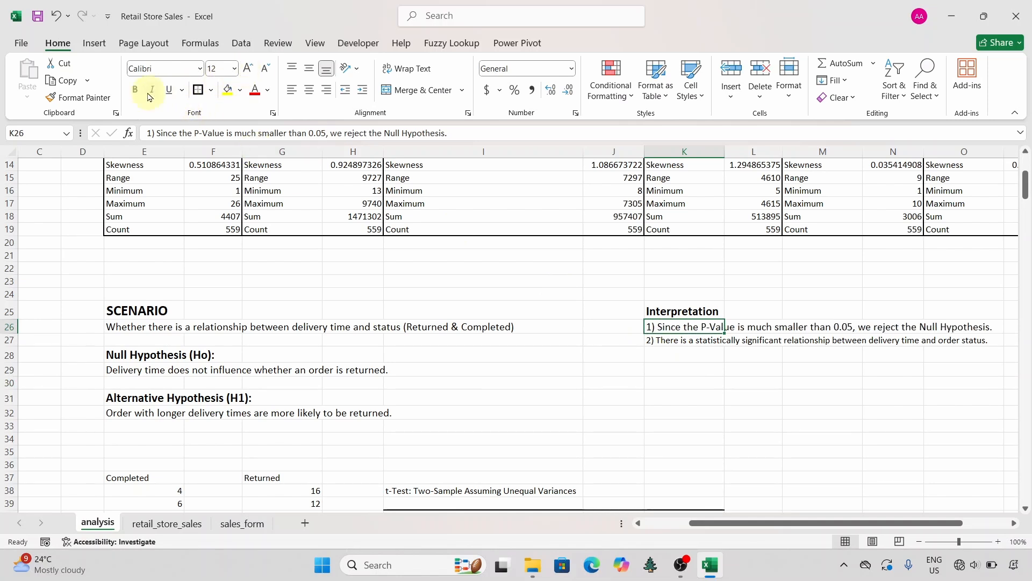
{"action": "left_click", "coordinate": [648, 342]}
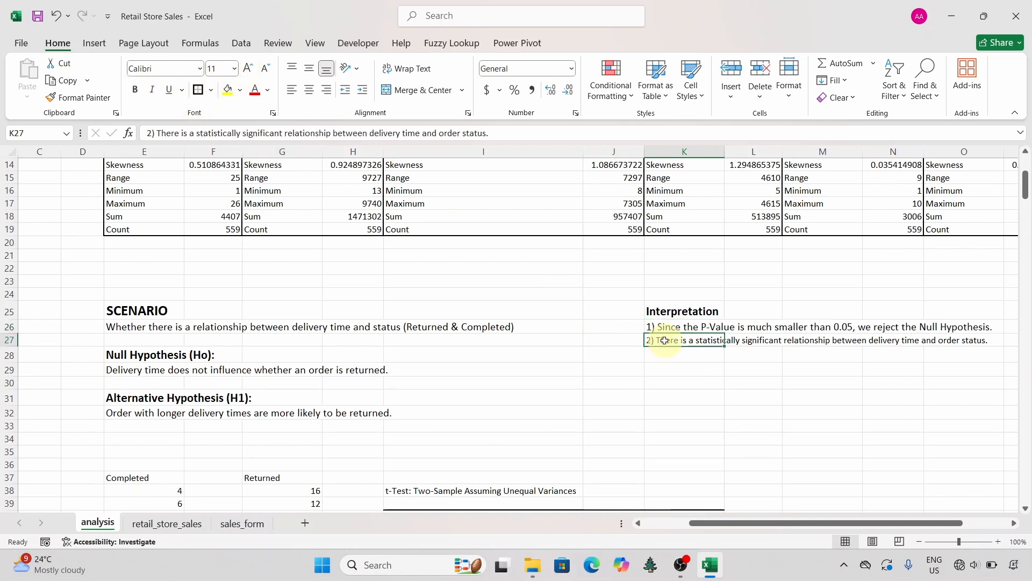
{"action": "left_click", "coordinate": [247, 70]}
Step: Enter the heading "In Business Terms" in cell K30, below the interpretation statements
{"action": "left_click", "coordinate": [696, 387]}
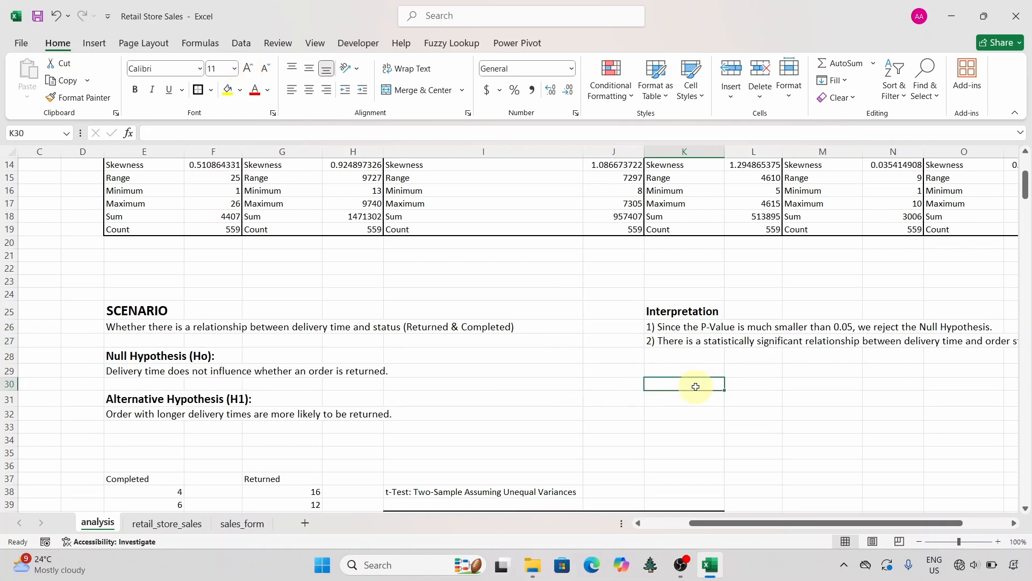
{"action": "scroll", "coordinate": [696, 386], "scroll_direction": "right", "scroll_amount": 3}
{"action": "scroll", "coordinate": [696, 387], "scroll_direction": "left", "scroll_amount": 2}
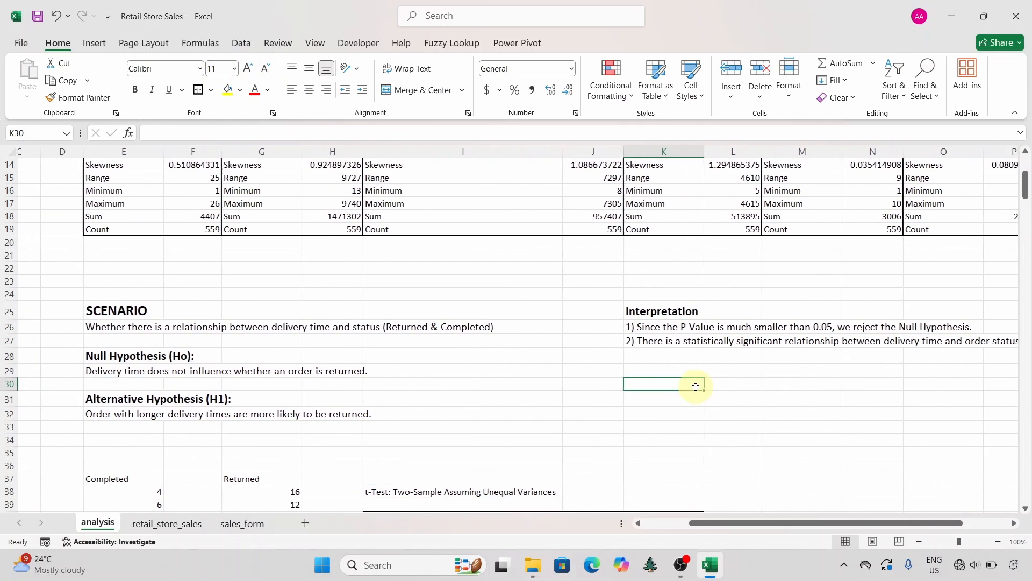
{"action": "scroll", "coordinate": [696, 386], "scroll_direction": "down", "scroll_amount": 4}
{"action": "scroll", "coordinate": [696, 386], "scroll_direction": "up", "scroll_amount": 3}
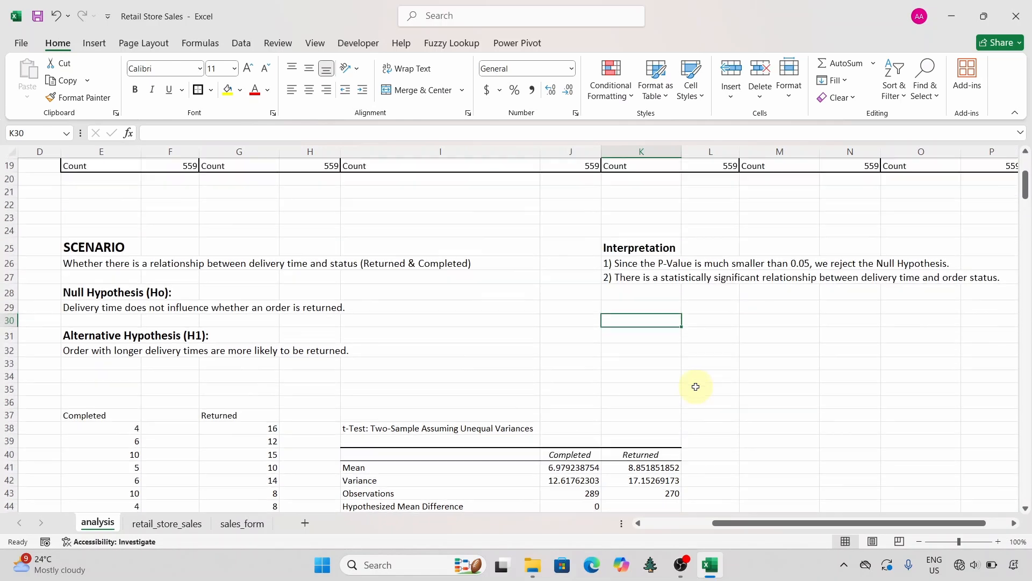
{"action": "scroll", "coordinate": [696, 387], "scroll_direction": "down", "scroll_amount": 1}
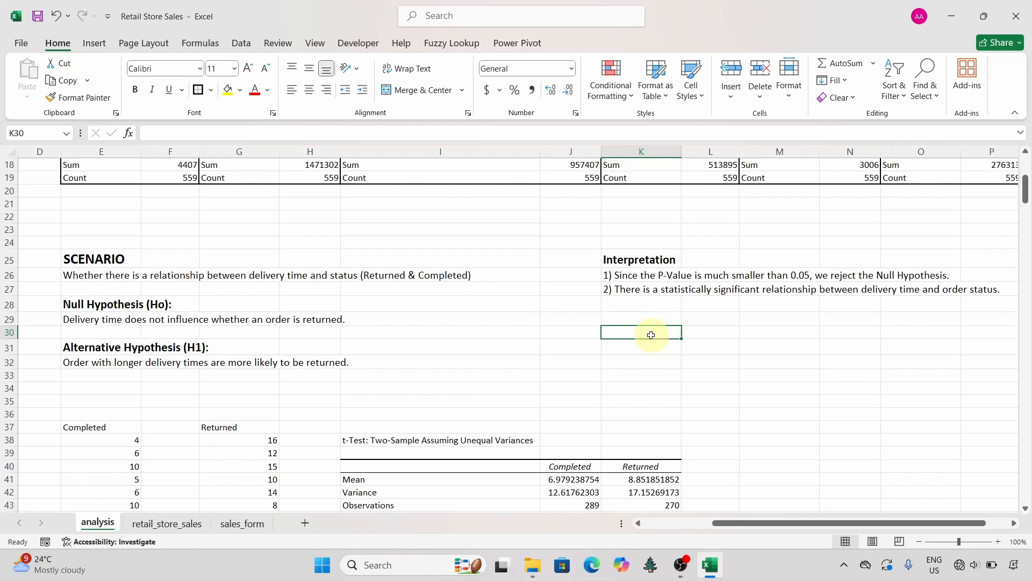
{"action": "type", "text": "In Business T"}
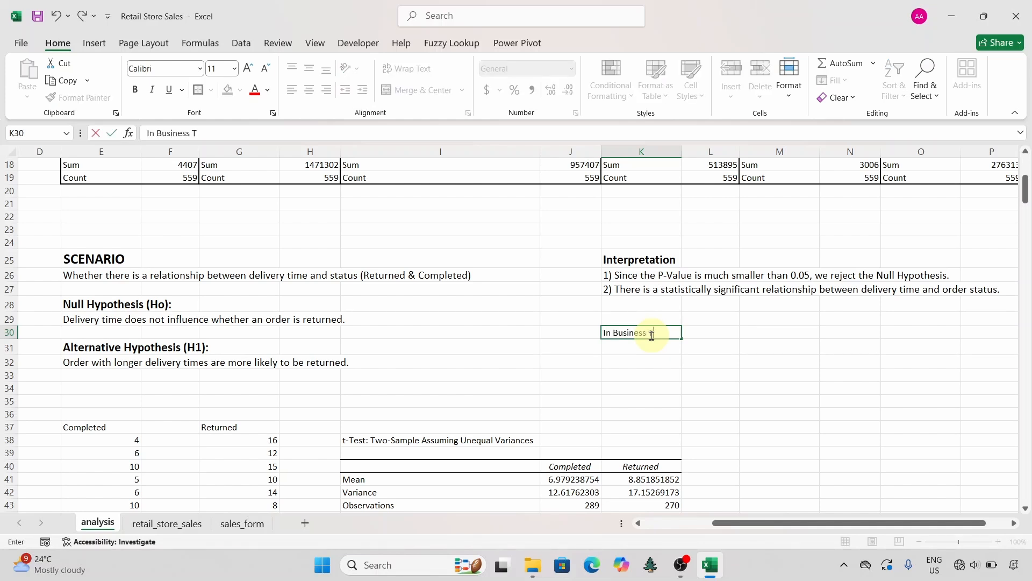
{"action": "type", "text": "erms"}
Step: Enter "1) Orders that end up being returned take on average" in cell K31
{"action": "left_click", "coordinate": [648, 345]}
{"action": "type", "text": "1)"}
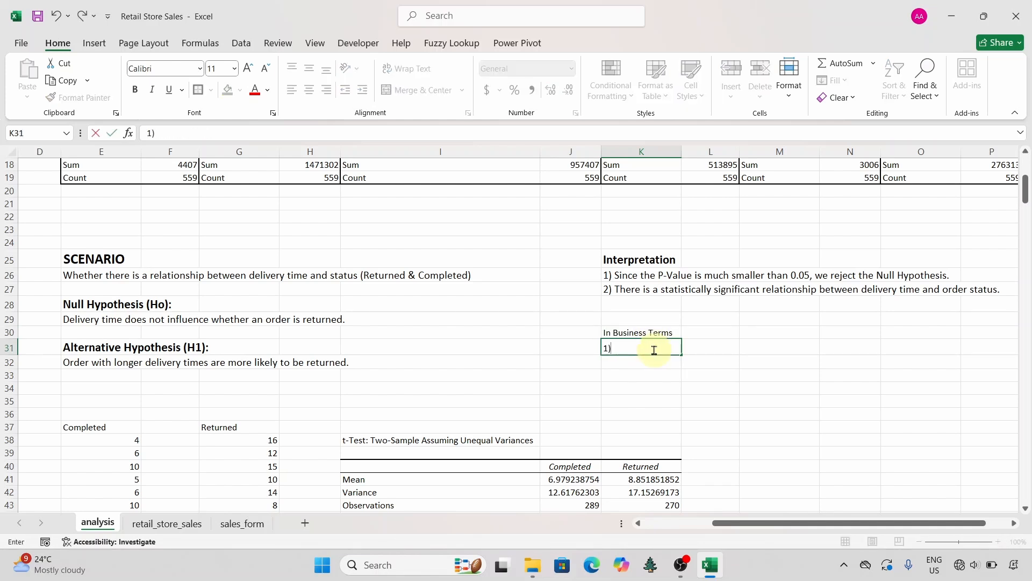
{"action": "type", "text": " Orders that end up be"}
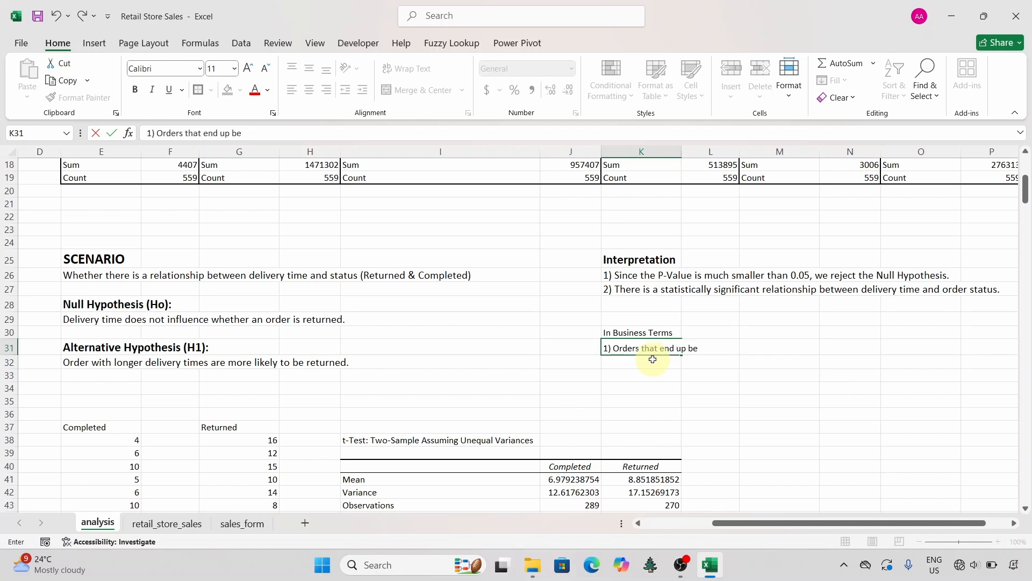
{"action": "type", "text": "ing returned take"}
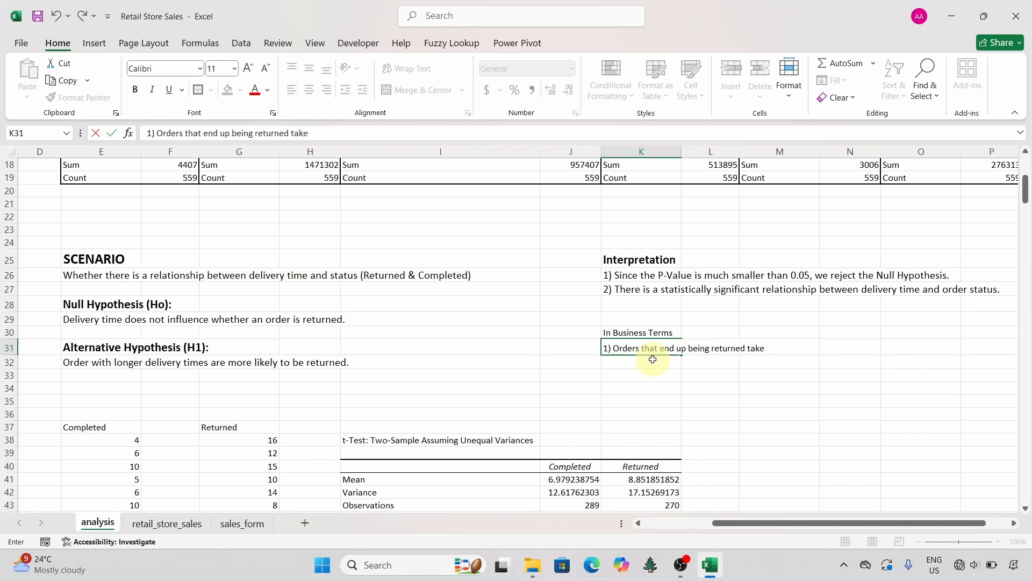
{"action": "type", "text": " on average"}
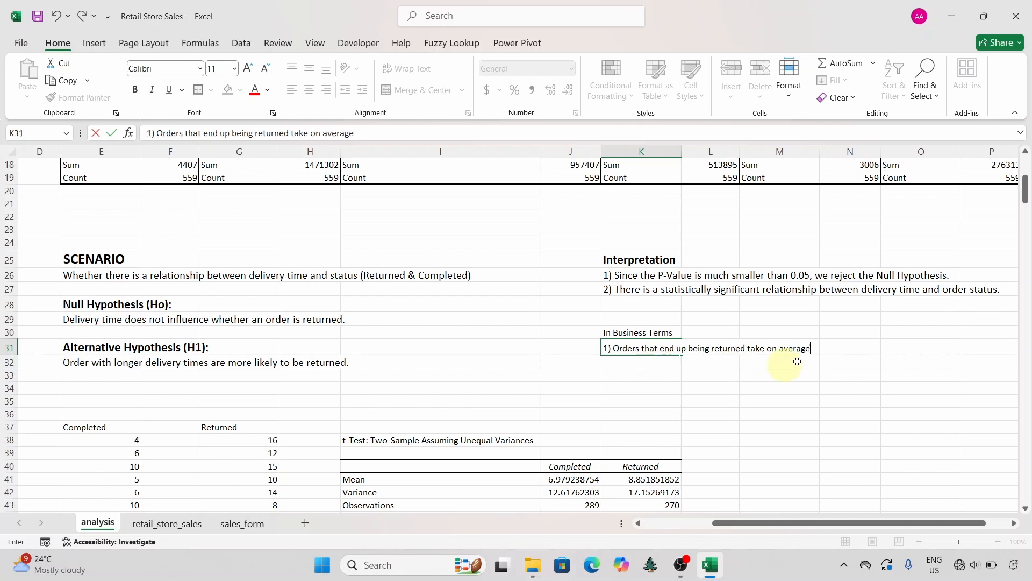
{"action": "left_click", "coordinate": [732, 440]}
Step: Open Calculator, compute 8.85 − 6.97 for the difference between the Returned and Completed means, and close it
{"action": "key", "text": "super"}
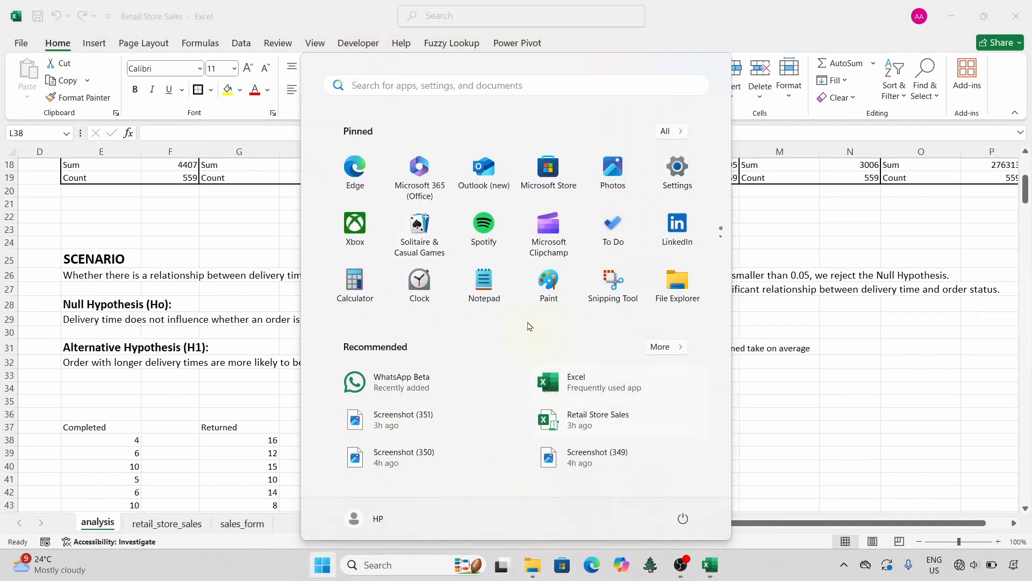
{"action": "left_click", "coordinate": [353, 277]}
{"action": "left_click", "coordinate": [795, 409]}
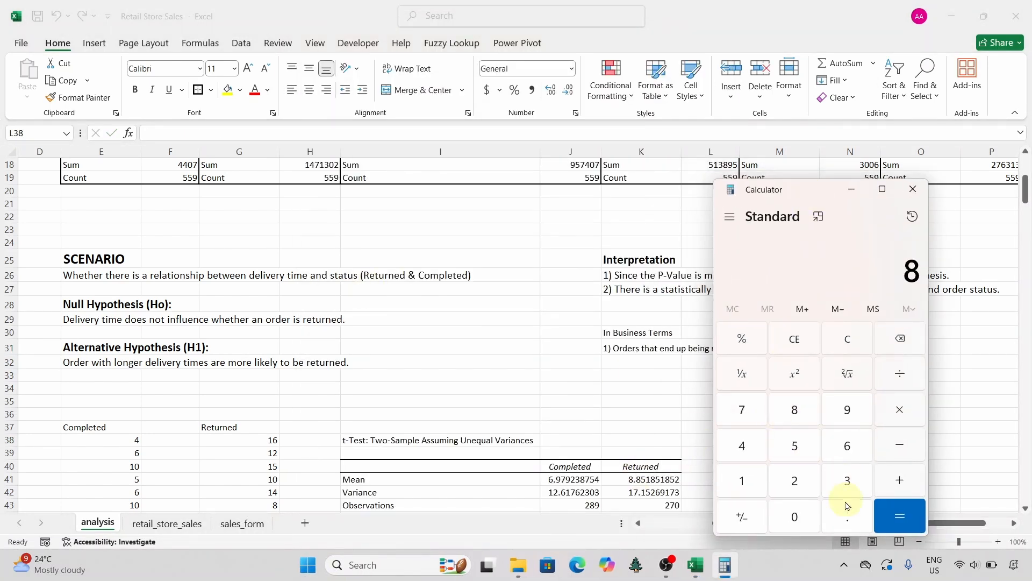
{"action": "left_click", "coordinate": [847, 516]}
{"action": "left_click", "coordinate": [795, 410]}
{"action": "left_click", "coordinate": [795, 446]}
{"action": "left_click", "coordinate": [899, 445]}
{"action": "left_click", "coordinate": [848, 446]}
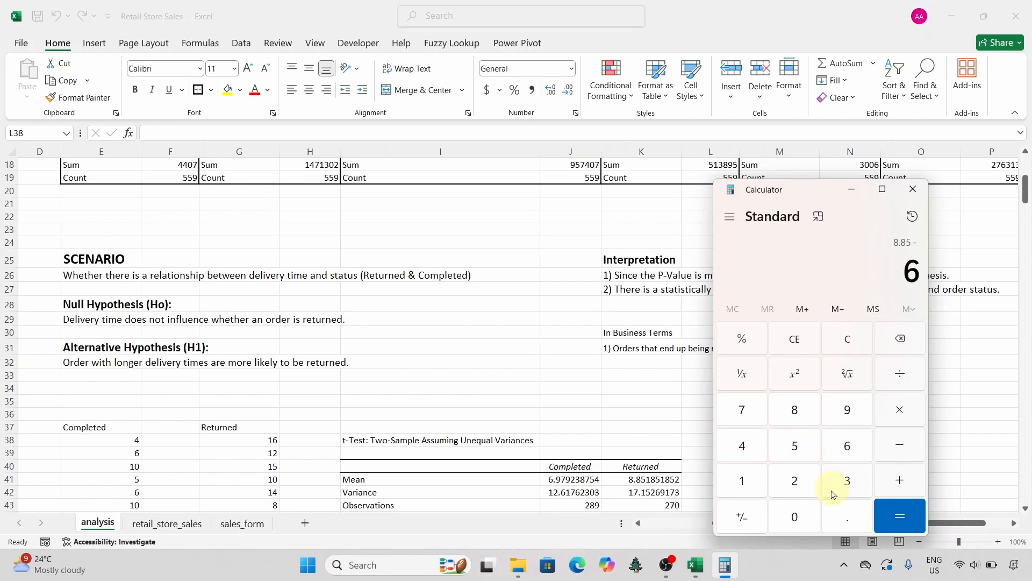
{"action": "left_click", "coordinate": [847, 516]}
{"action": "left_click", "coordinate": [847, 410]}
{"action": "left_click", "coordinate": [742, 410]}
{"action": "left_click", "coordinate": [899, 516]}
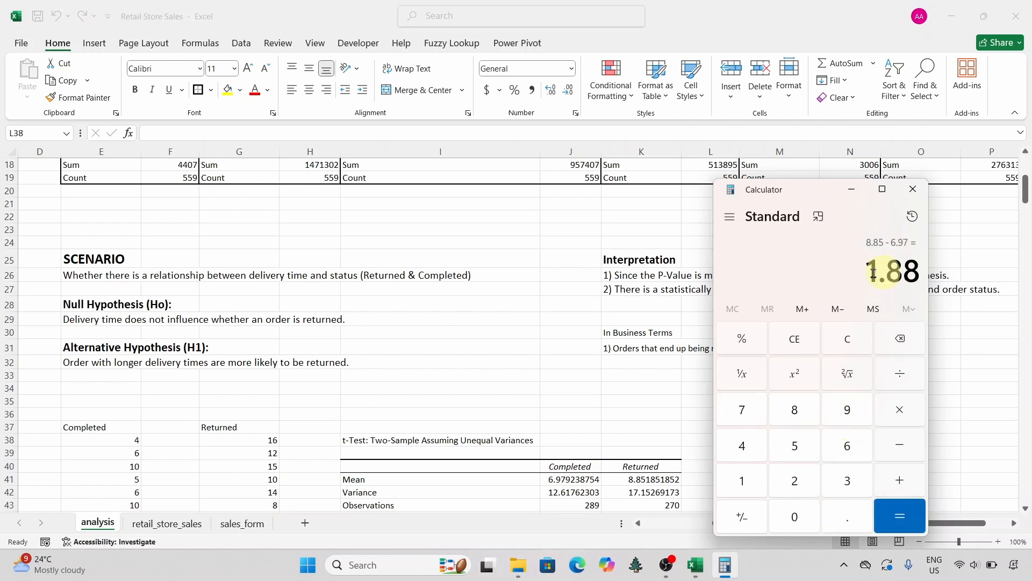
{"action": "left_click", "coordinate": [913, 189]}
Step: Extend the statement in cell K31 with ", 1.88 days or about 2 days longer to deliver."
{"action": "left_click", "coordinate": [643, 346]}
{"action": "left_click", "coordinate": [396, 138]}
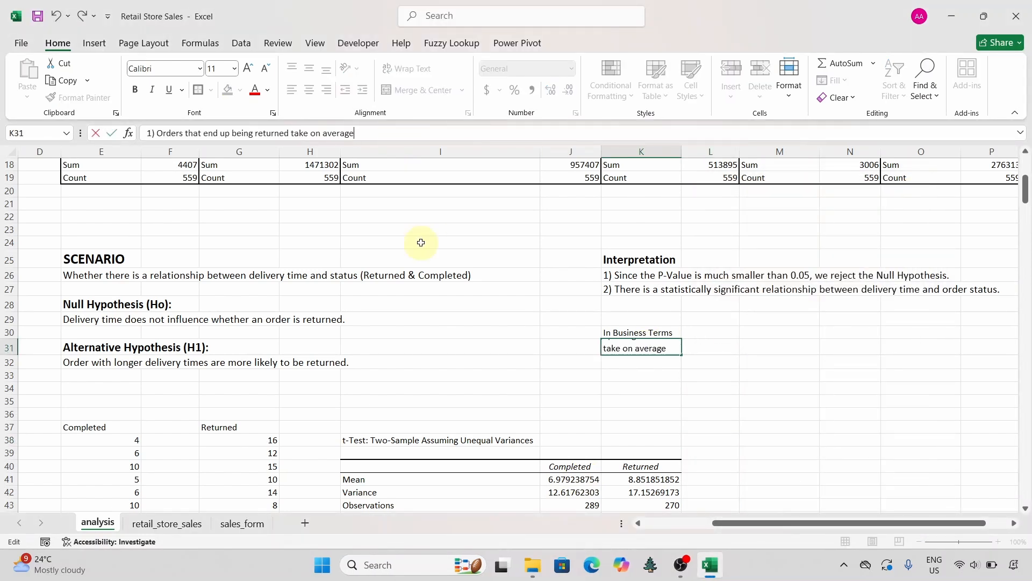
{"action": "type", "text": ", 1.88 days or about 2 days lo"}
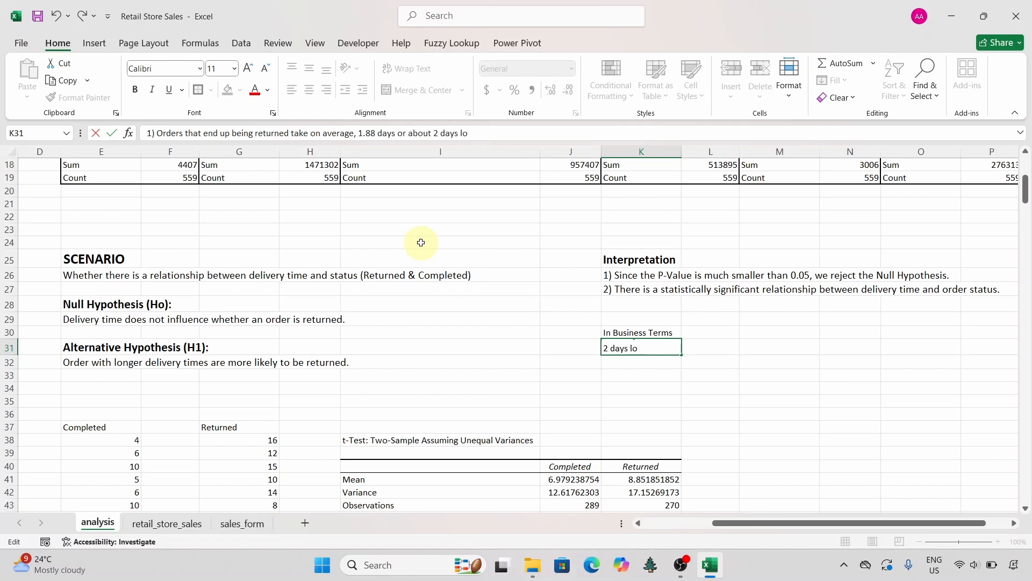
{"action": "type", "text": "nger to deliver."}
{"action": "left_click", "coordinate": [607, 386]}
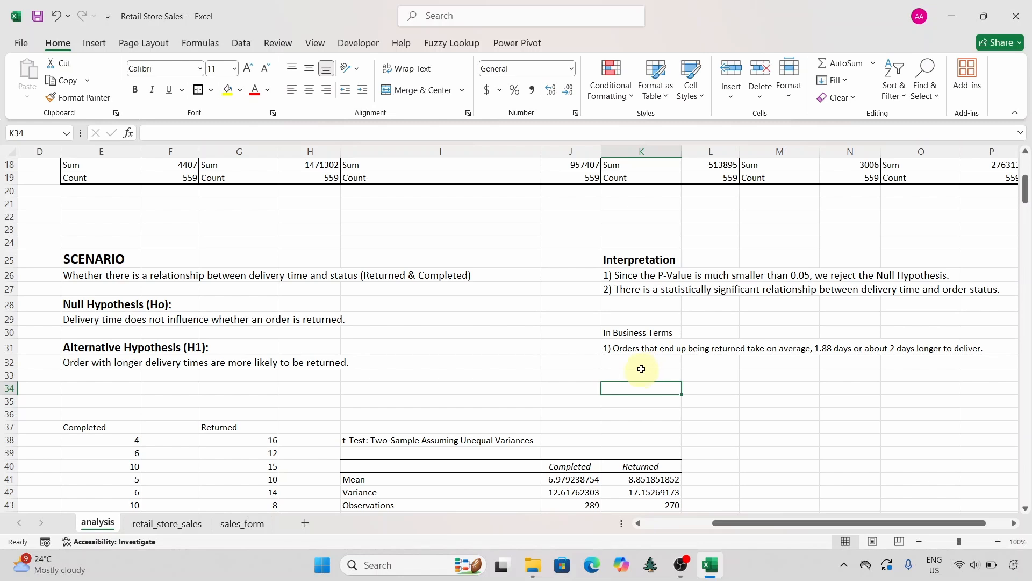
Step: Format the In Business Terms heading in K30 as bold, size 14, and set its statement in K31 to size 12
{"action": "left_click", "coordinate": [627, 332]}
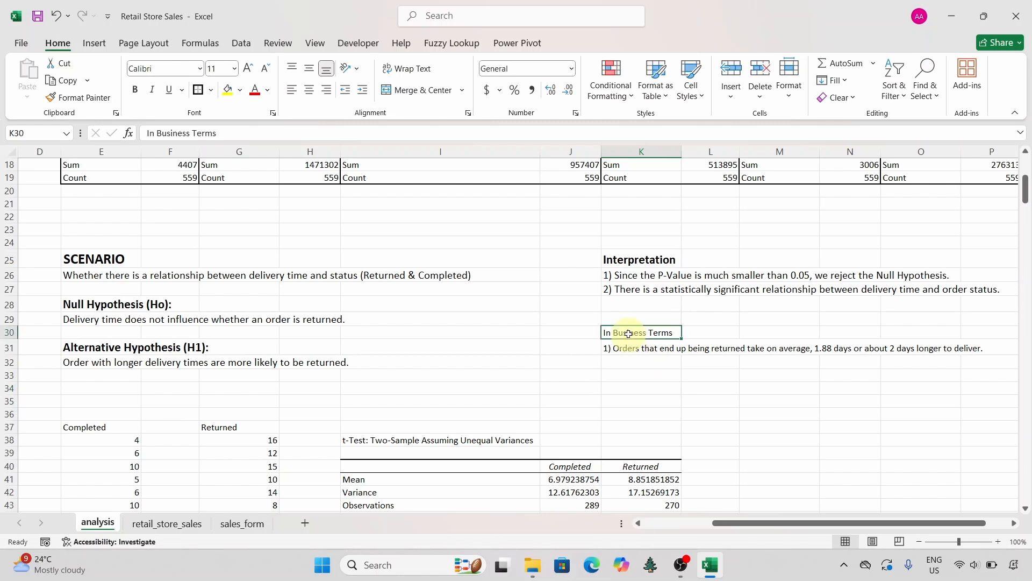
{"action": "left_click", "coordinate": [247, 68]}
{"action": "left_click", "coordinate": [246, 68]}
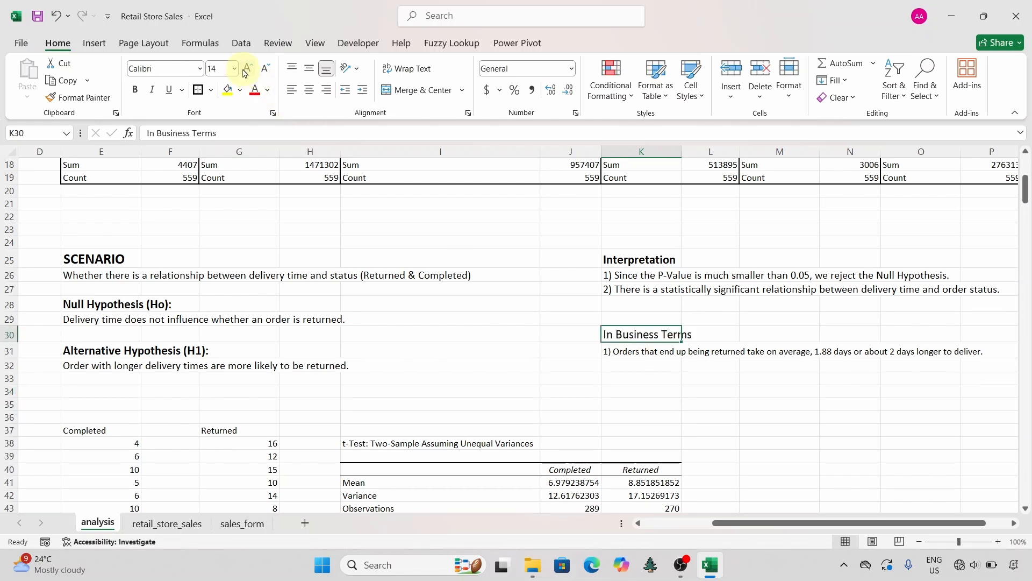
{"action": "left_click", "coordinate": [136, 91]}
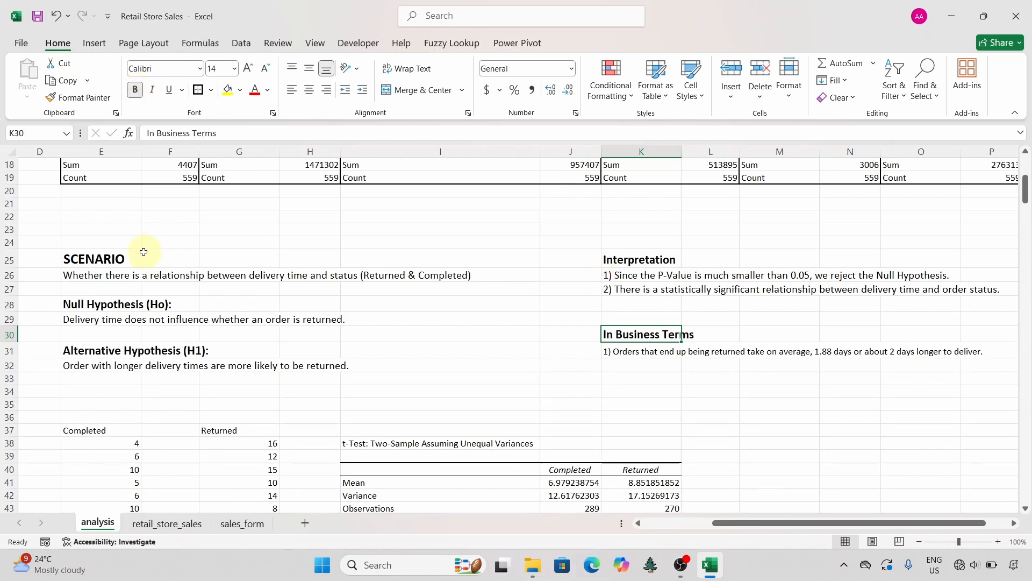
{"action": "left_click", "coordinate": [631, 264]}
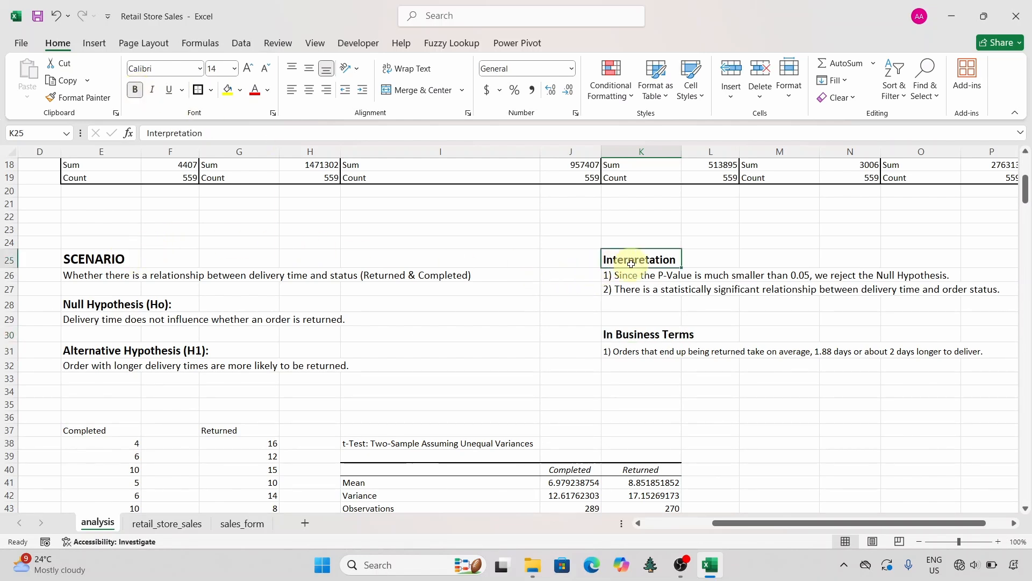
{"action": "left_click", "coordinate": [636, 338]}
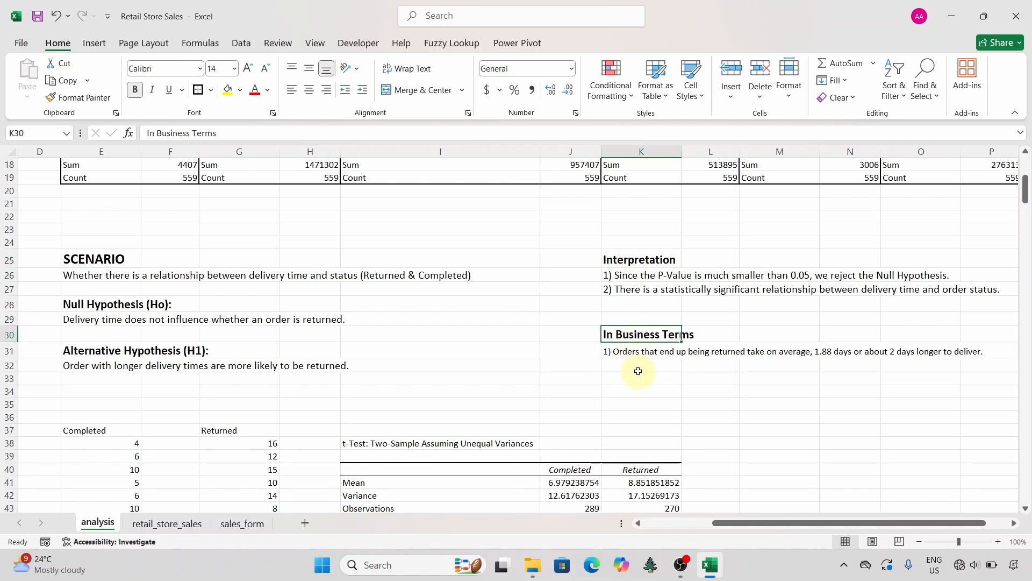
{"action": "left_click", "coordinate": [623, 350]}
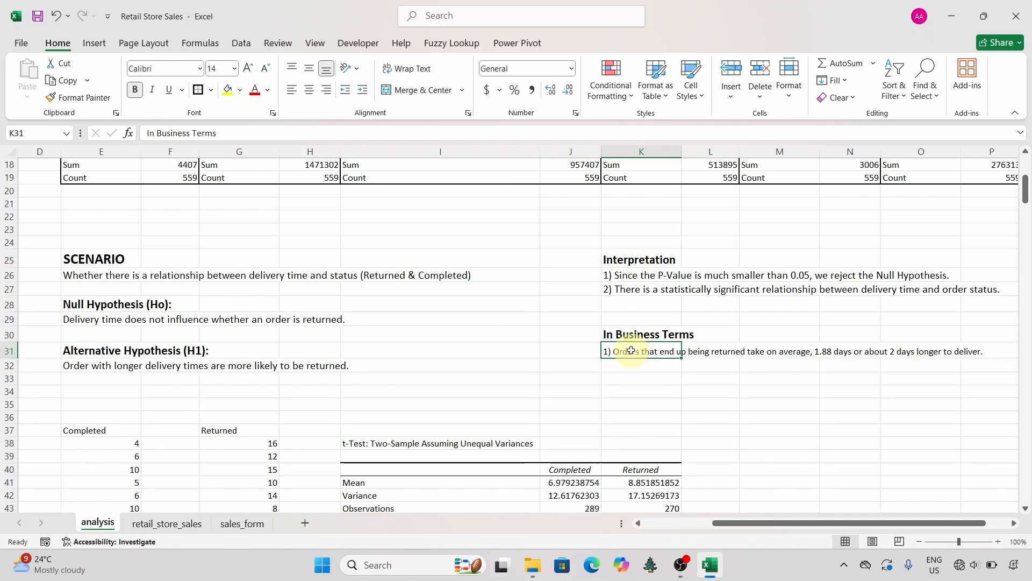
{"action": "left_click", "coordinate": [247, 69]}
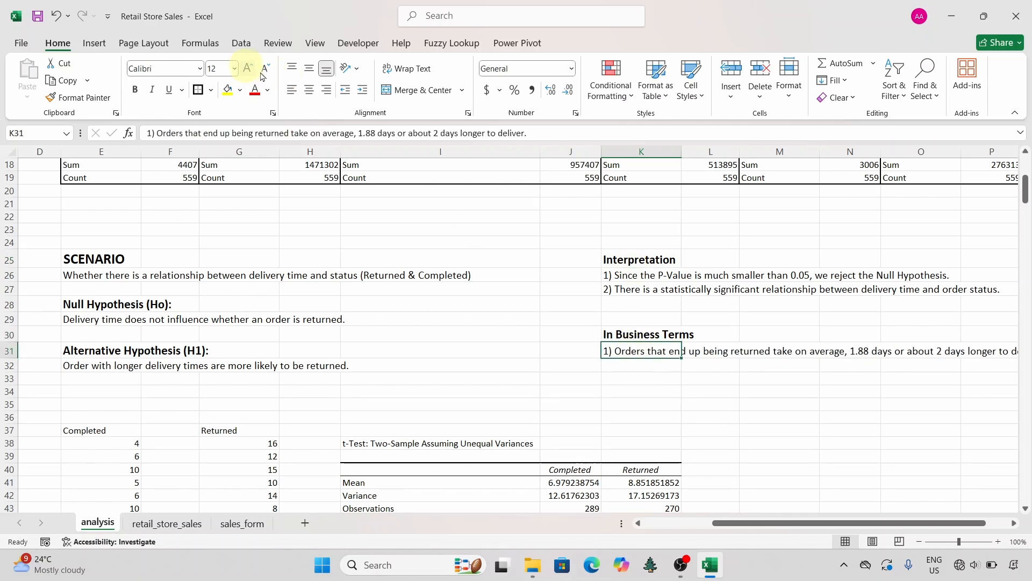
Step: Enter the heading "Recommendations" in cell K34, below the business statement
{"action": "left_click", "coordinate": [632, 385]}
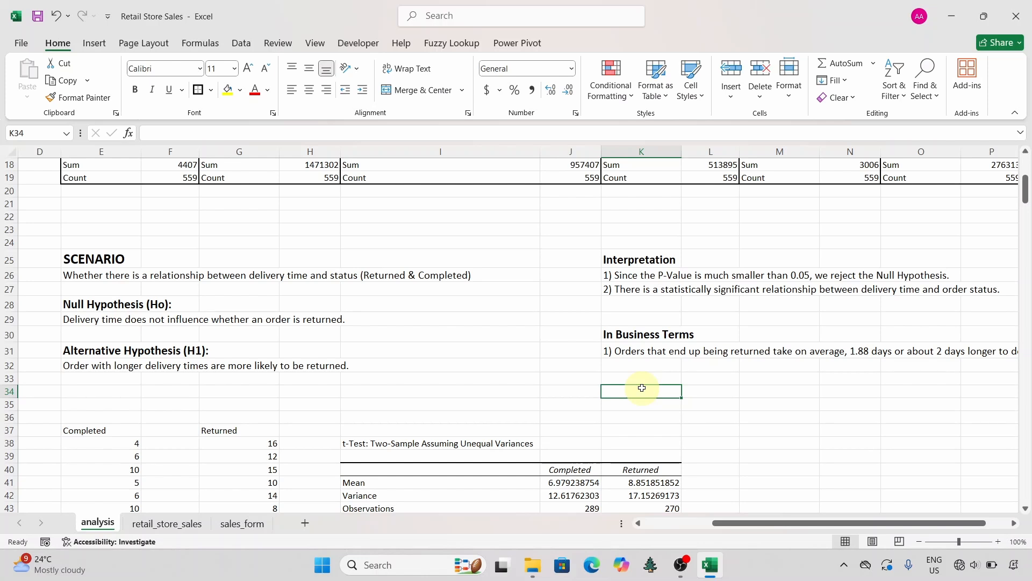
{"action": "type", "text": "Recommenda"}
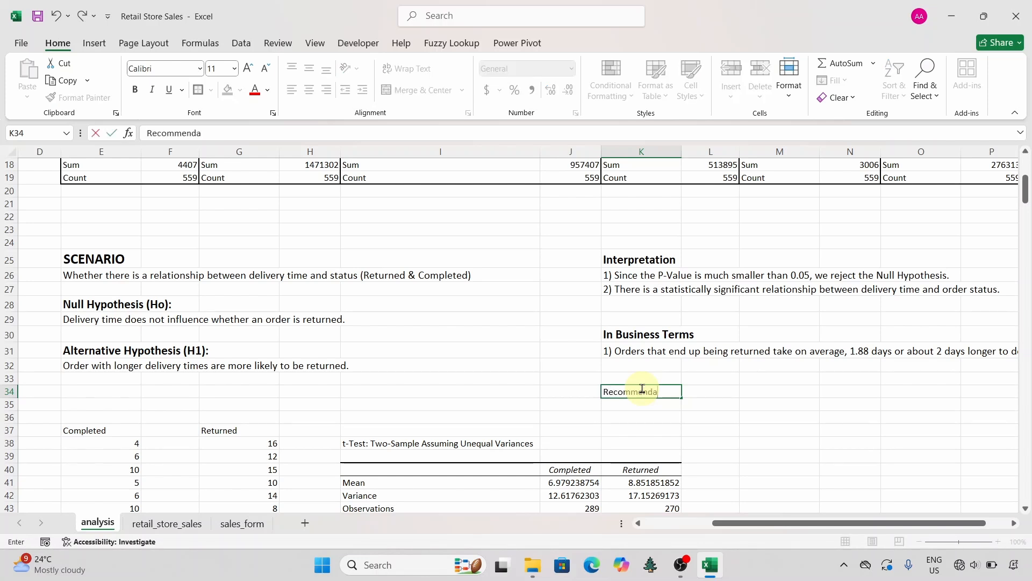
{"action": "type", "text": "tions"}
{"action": "key", "text": "Return"}
Step: Delete the empty row 22 above the SCENARIO block and insert two empty rows at row 34, below the Recommendations heading
{"action": "left_click", "coordinate": [9, 216]}
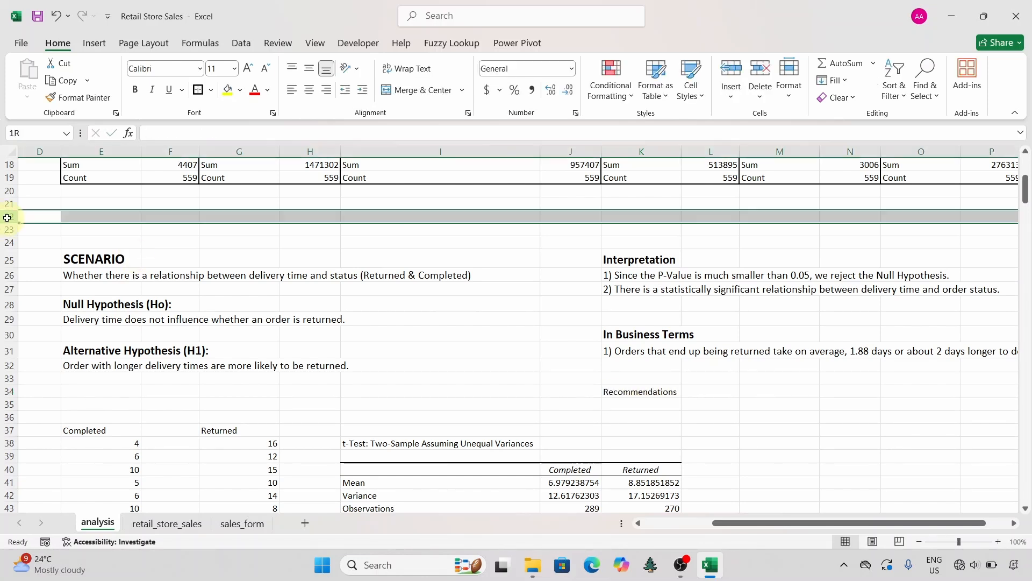
{"action": "left_click", "coordinate": [760, 70]}
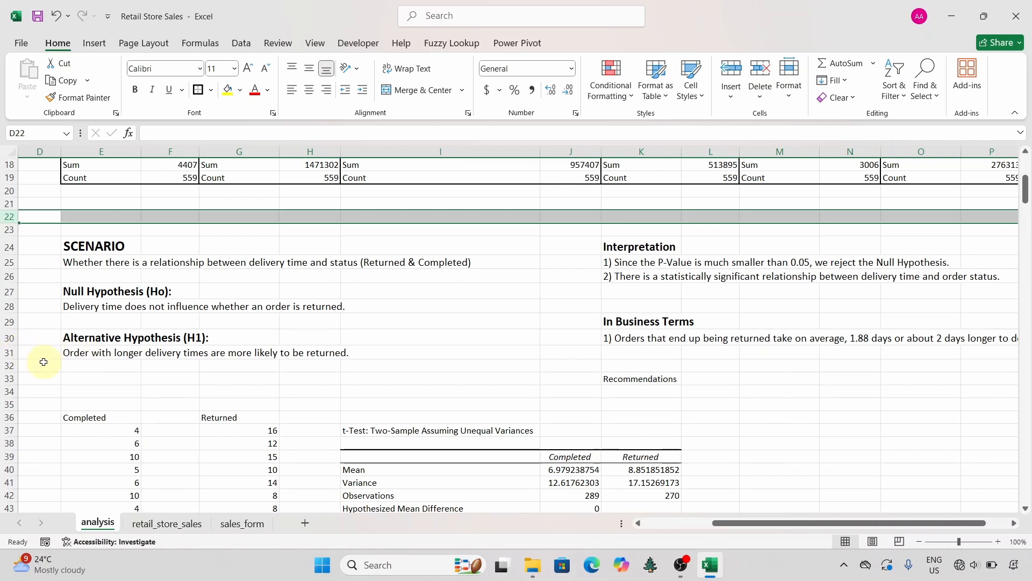
{"action": "left_click", "coordinate": [9, 391]}
{"action": "left_click", "coordinate": [732, 75]}
{"action": "left_click", "coordinate": [732, 76]}
Step: Enter in K34 "1) Monitor orders that are taking longer than 7 days to deliver, as they might be at higher risk of return."
{"action": "left_click", "coordinate": [641, 392]}
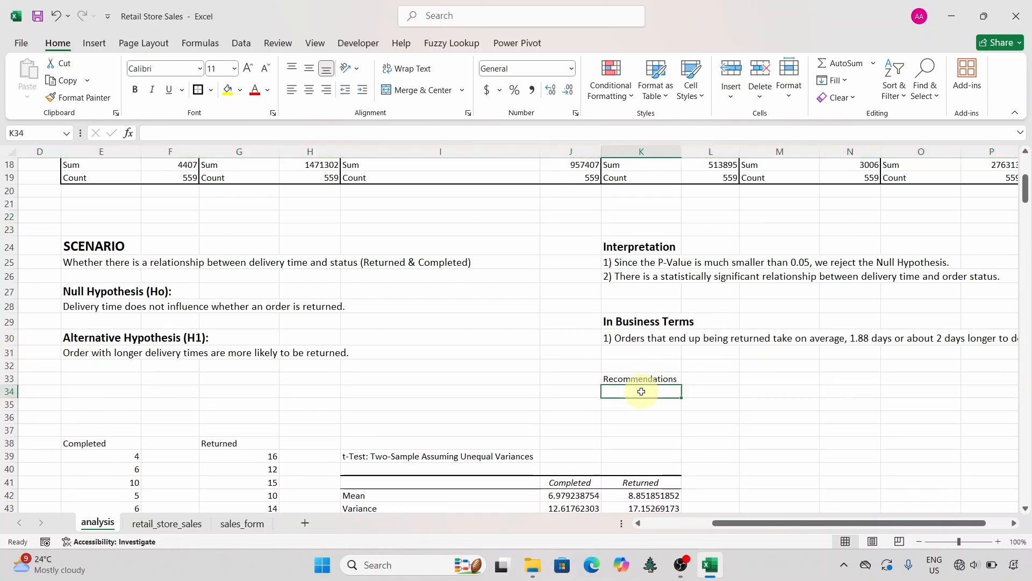
{"action": "type", "text": "1)"}
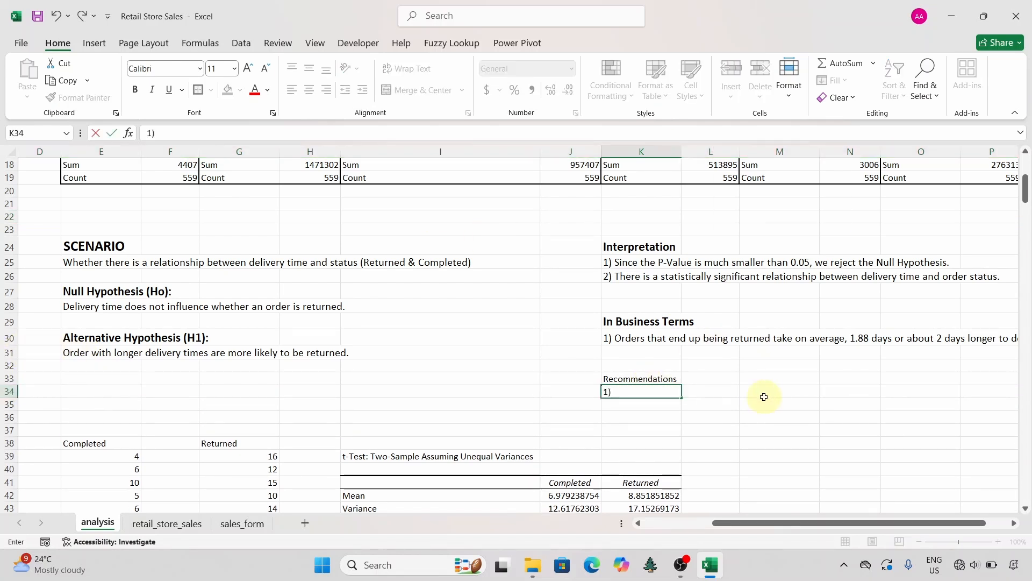
{"action": "type", "text": " Monitor orders"}
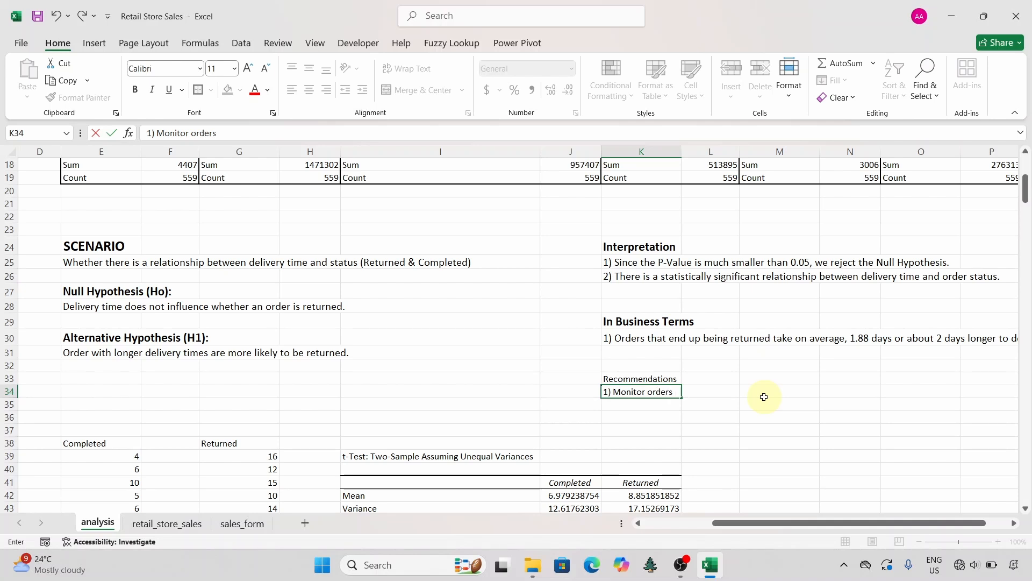
{"action": "type", "text": " that are taking longe"}
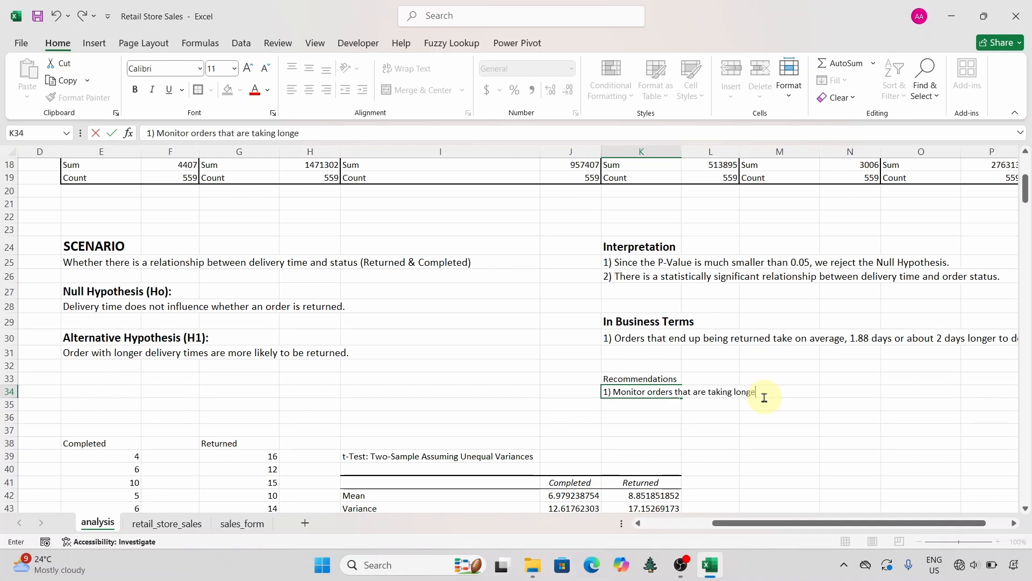
{"action": "type", "text": "r than 7 days"}
{"action": "type", "text": " to deliver"}
{"action": "type", "text": ", as they might be at"}
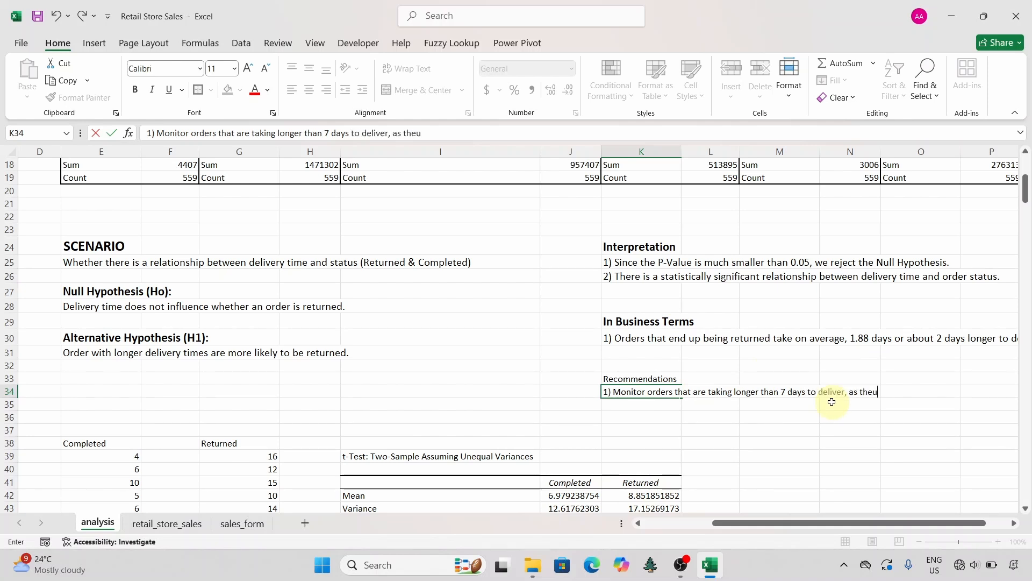
{"action": "type", "text": " higher risk of retur"}
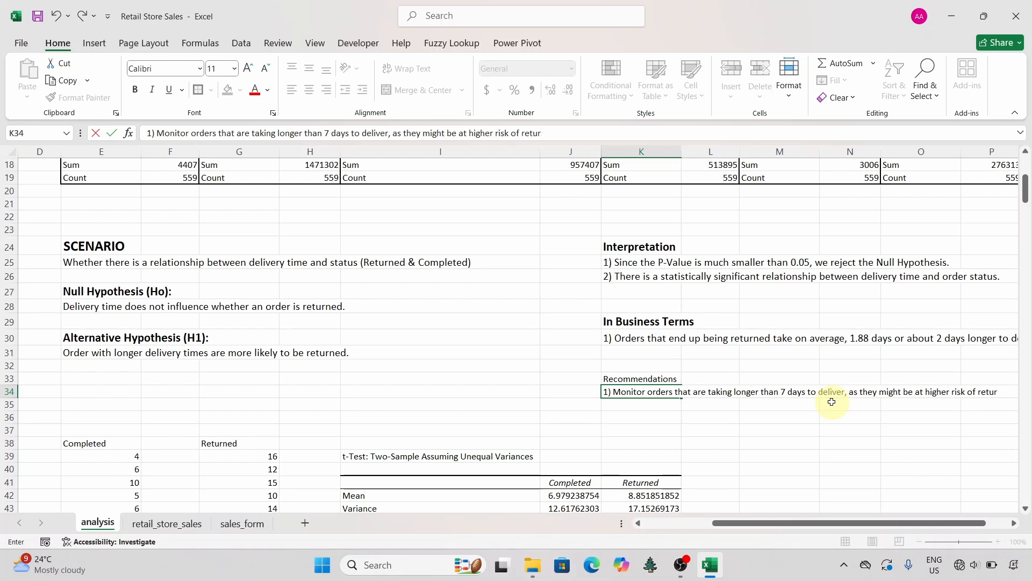
{"action": "type", "text": "n."}
Step: Enter the second recommendation in K35: "2) Set up alerts for delayed deliveries to take preventive actions."
{"action": "left_click", "coordinate": [636, 407]}
{"action": "type", "text": "2"}
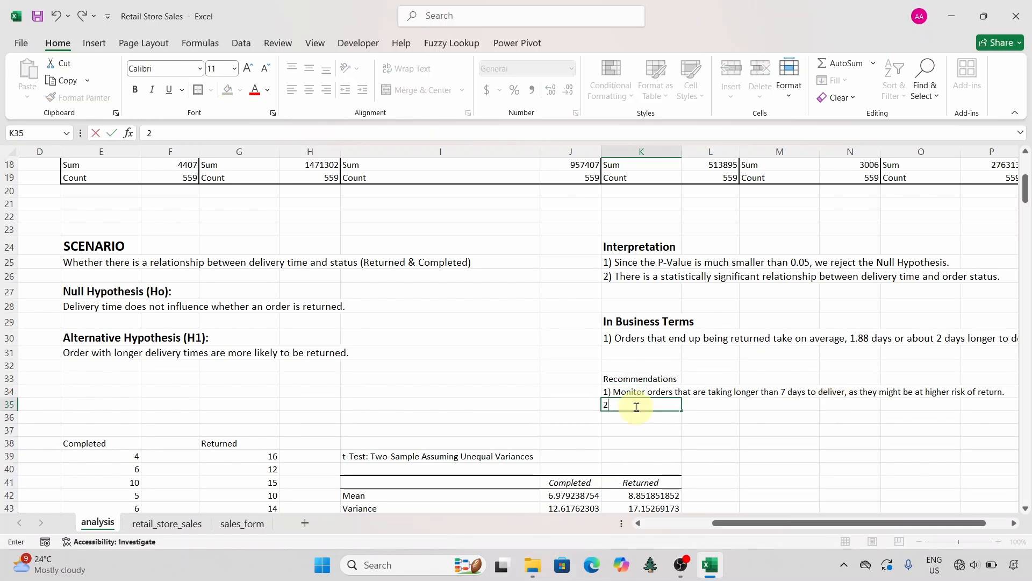
{"action": "type", "text": ") Set up alerts for delivery"}
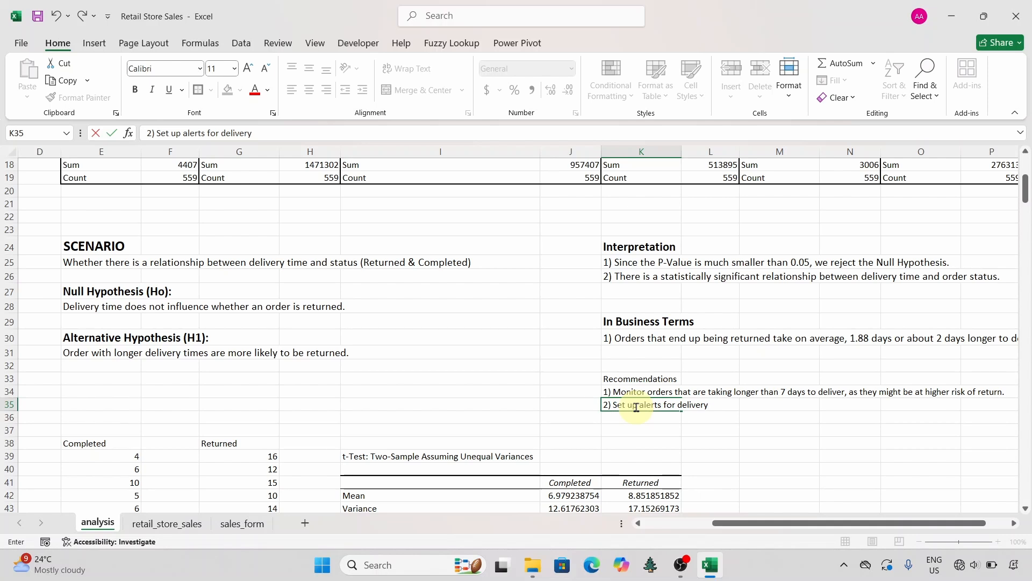
{"action": "key", "text": "BackSpace"}
{"action": "key", "text": "BackSpace"}
{"action": "key", "text": "BackSpace"}
{"action": "key", "text": "BackSpace"}
{"action": "key", "text": "BackSpace"}
{"action": "type", "text": "ayed deliveries to take"}
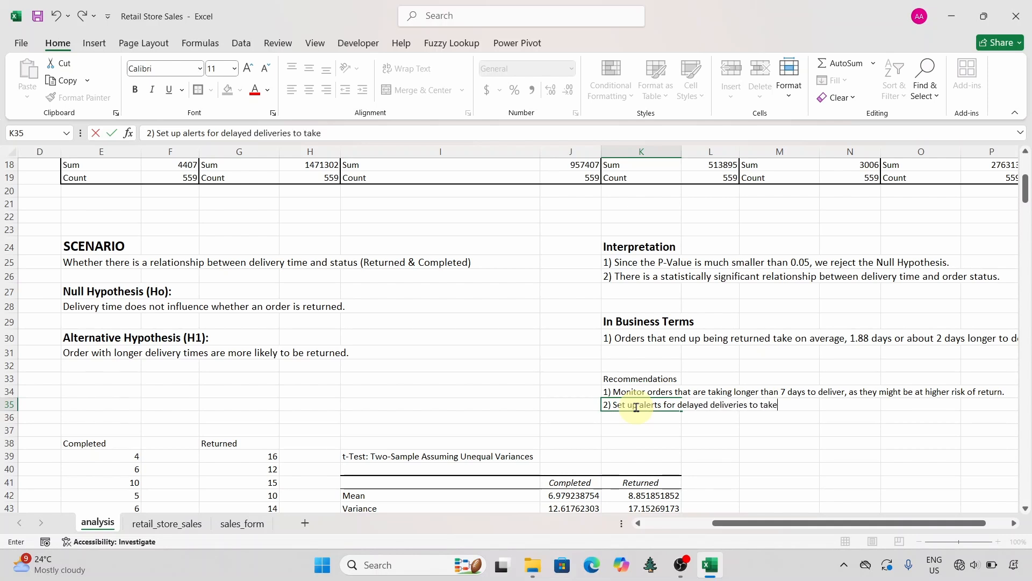
{"action": "type", "text": " preventive actions."}
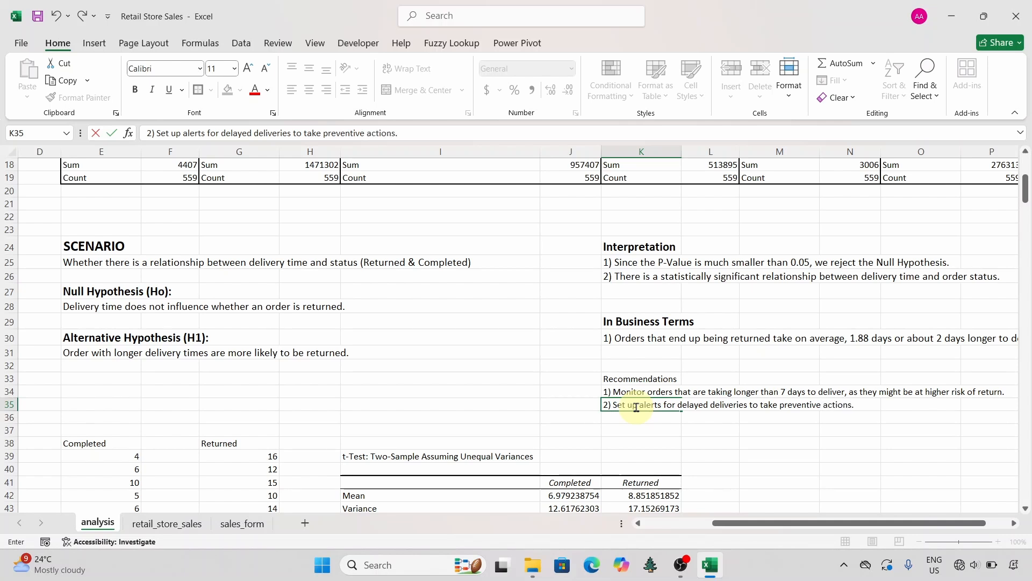
{"action": "left_click", "coordinate": [746, 429]}
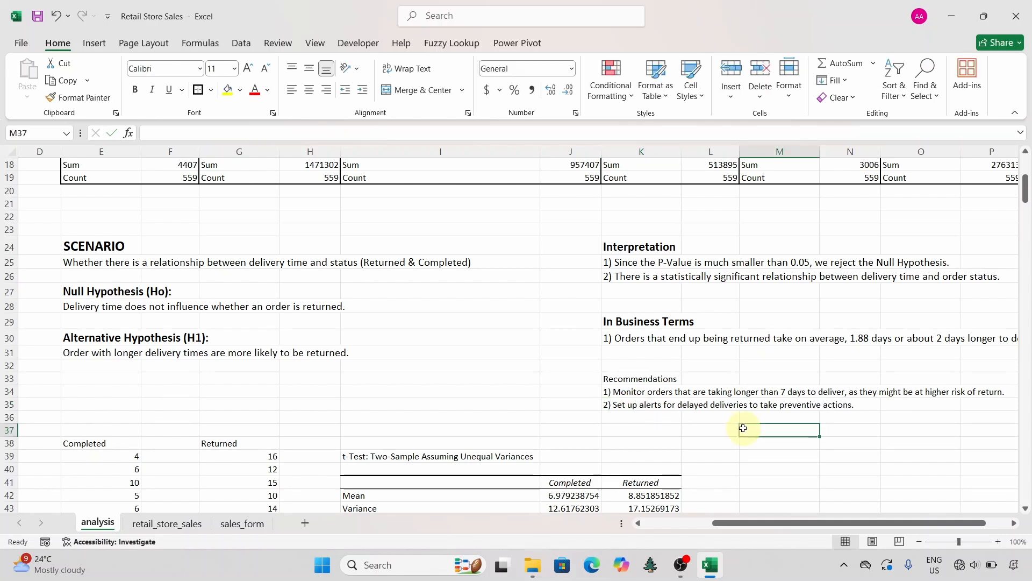
Step: Set both recommendation statements in K34 and K35 to font size 12
{"action": "left_click", "coordinate": [635, 391]}
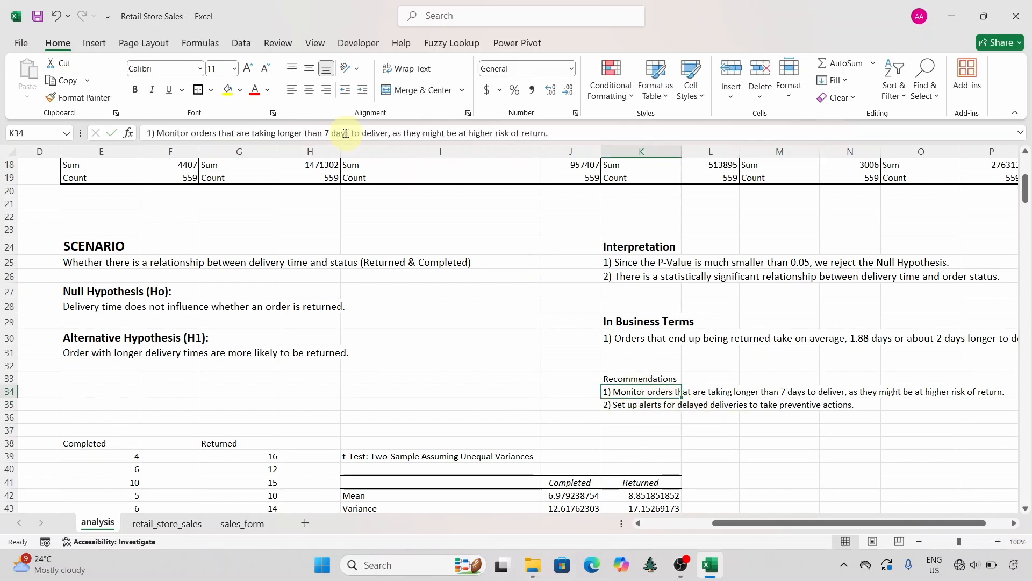
{"action": "left_click", "coordinate": [252, 71]}
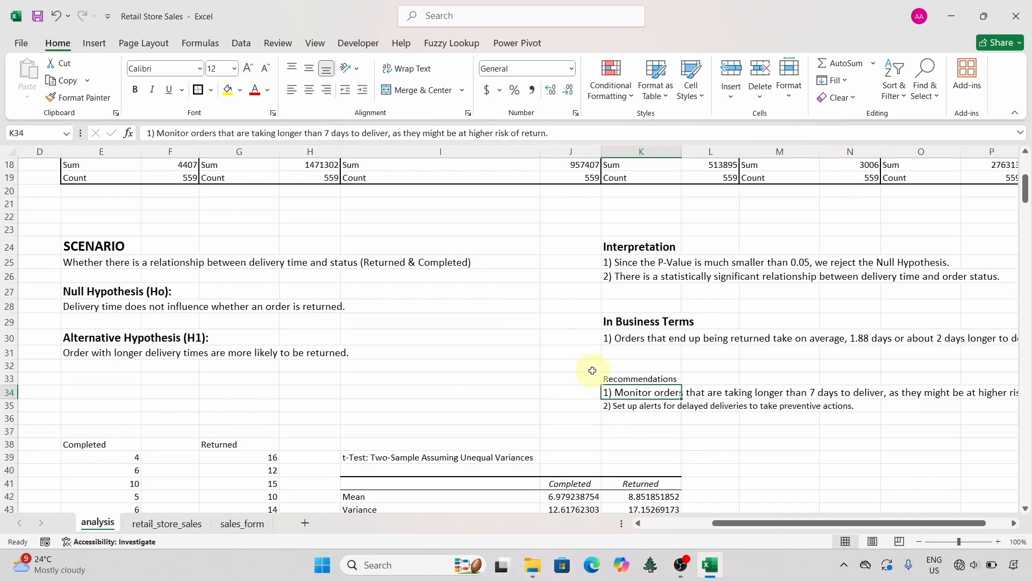
{"action": "left_click", "coordinate": [624, 406]}
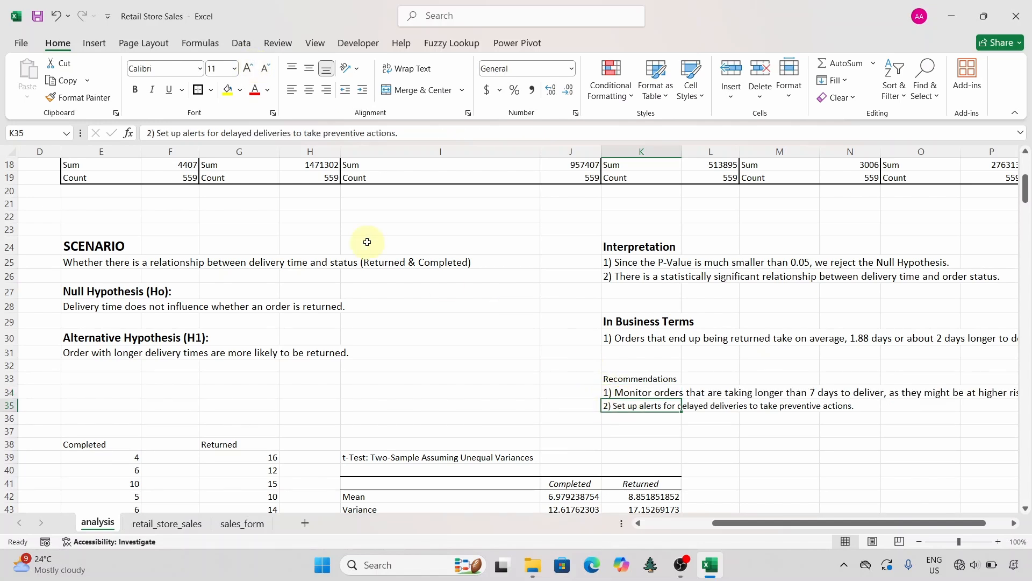
{"action": "left_click", "coordinate": [248, 70]}
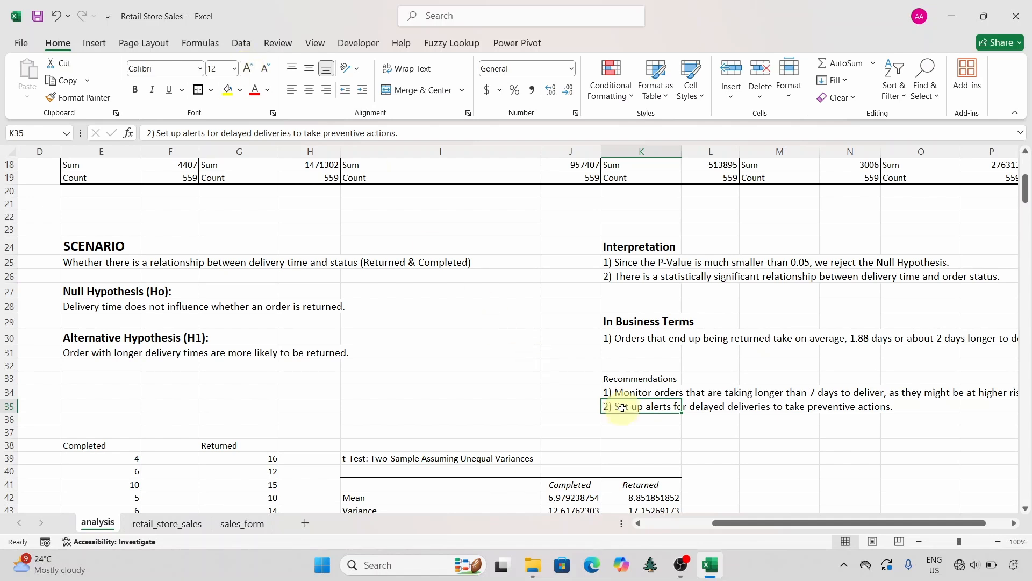
Step: Format the Recommendations heading in K33 as bold, size 16
{"action": "left_click", "coordinate": [626, 379]}
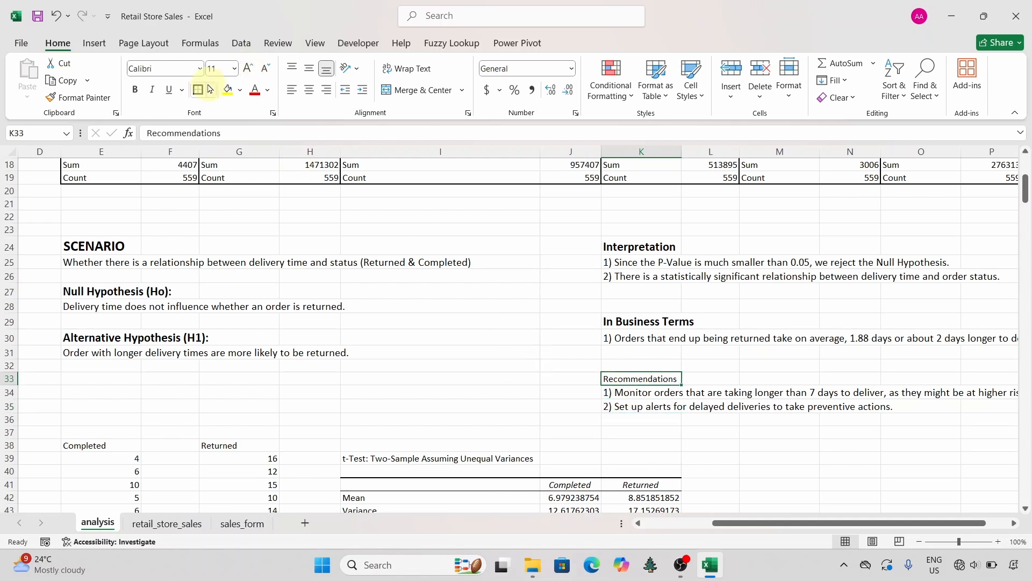
{"action": "left_click", "coordinate": [247, 72]}
{"action": "left_click", "coordinate": [247, 73]}
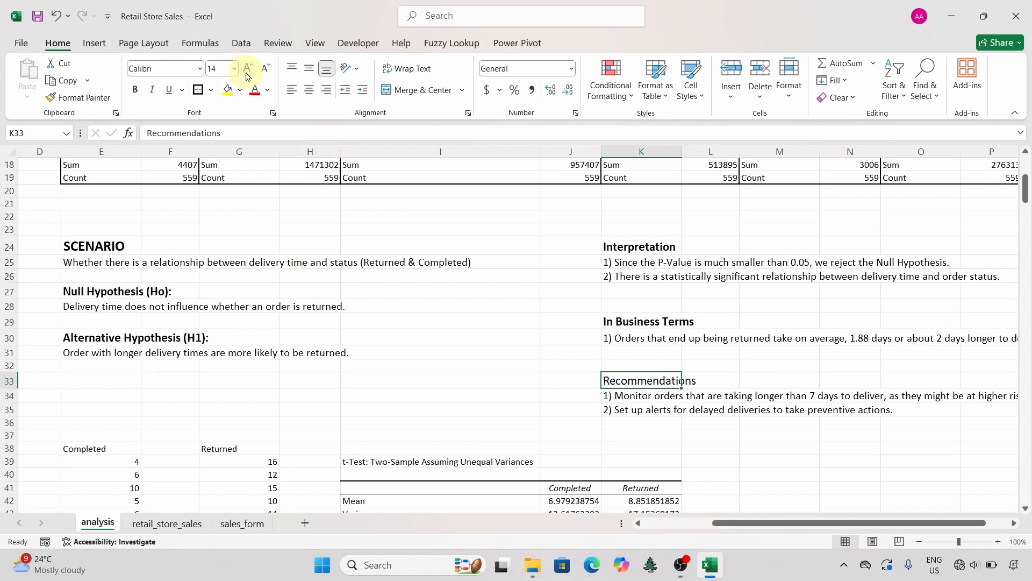
{"action": "left_click", "coordinate": [248, 74]}
{"action": "left_click", "coordinate": [135, 90]}
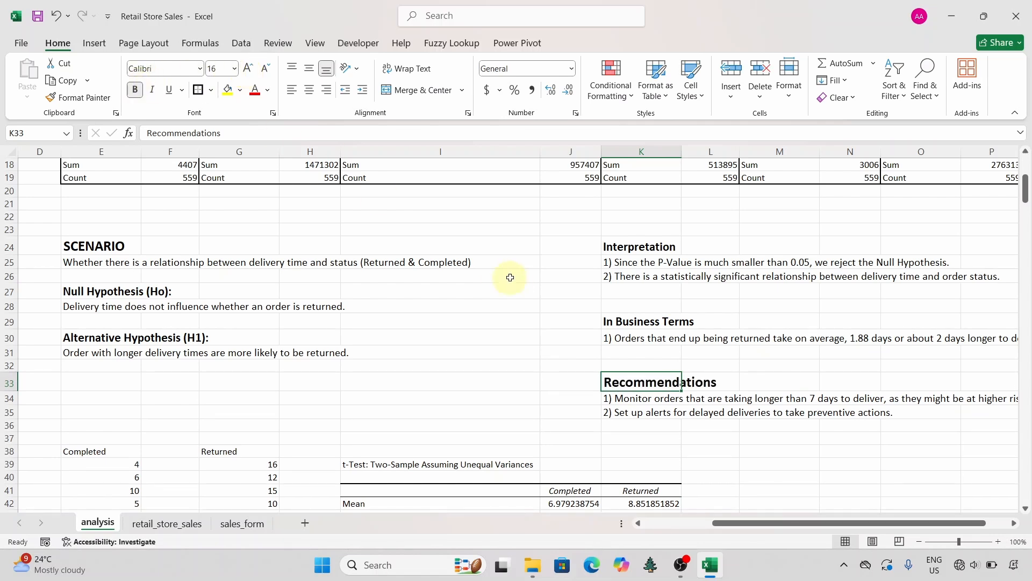
{"action": "left_click", "coordinate": [579, 332]}
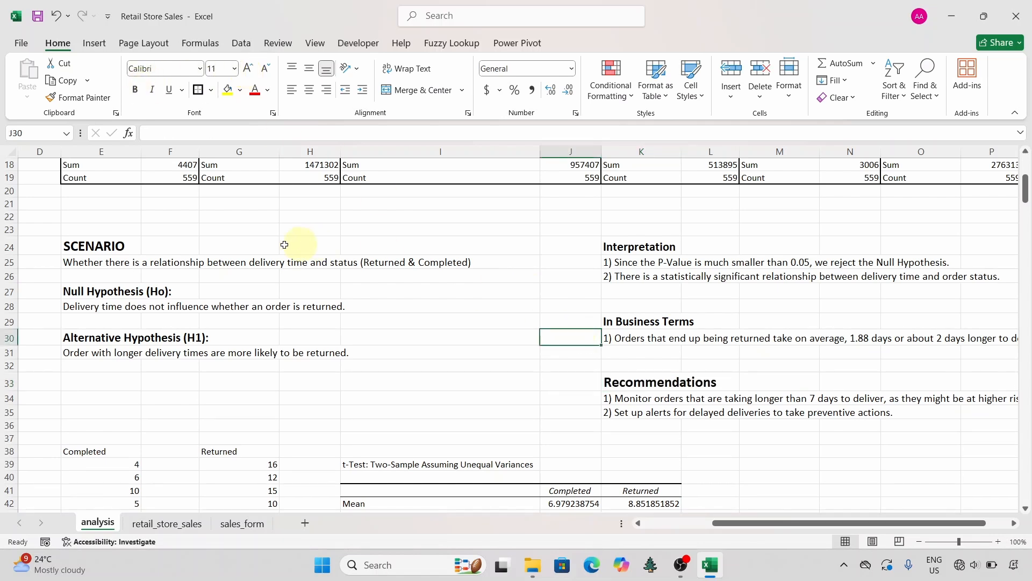
Step: Enlarge the SCENARIO heading in E24 to font size 24
{"action": "left_click", "coordinate": [104, 248]}
{"action": "left_click", "coordinate": [246, 69]}
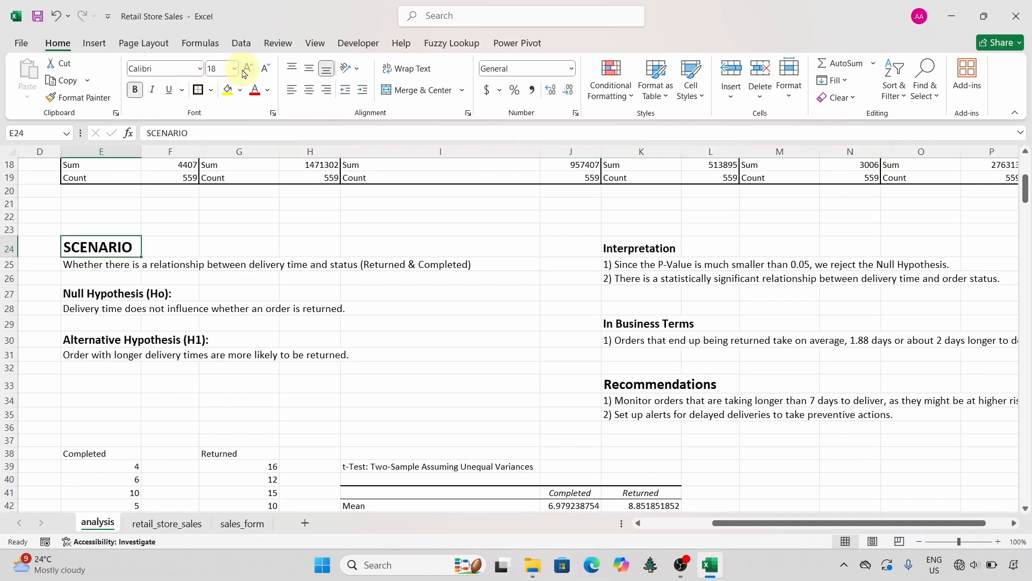
{"action": "left_click", "coordinate": [245, 70]}
{"action": "left_click", "coordinate": [246, 70]}
{"action": "left_click", "coordinate": [246, 69]}
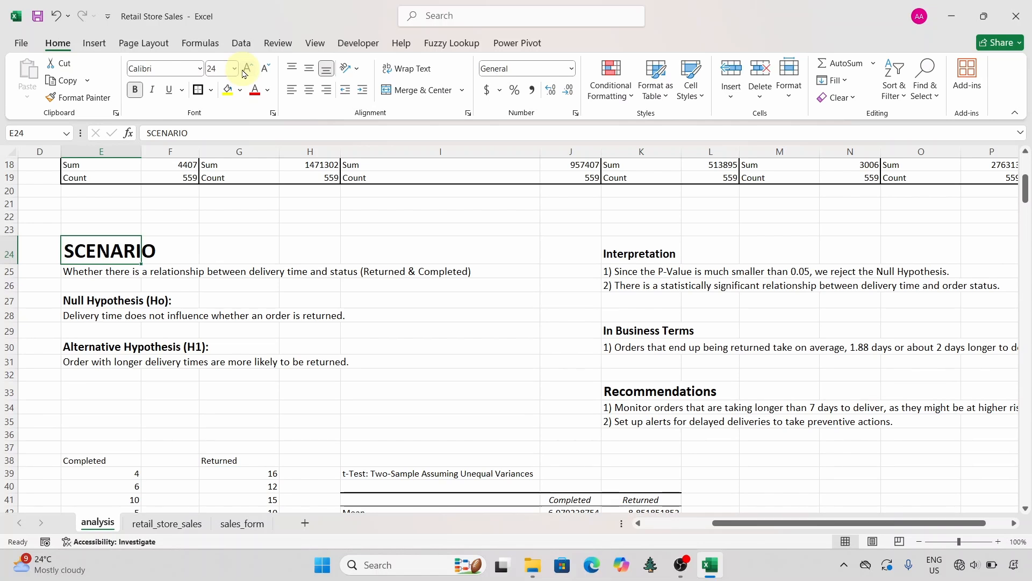
{"action": "left_click", "coordinate": [97, 274]}
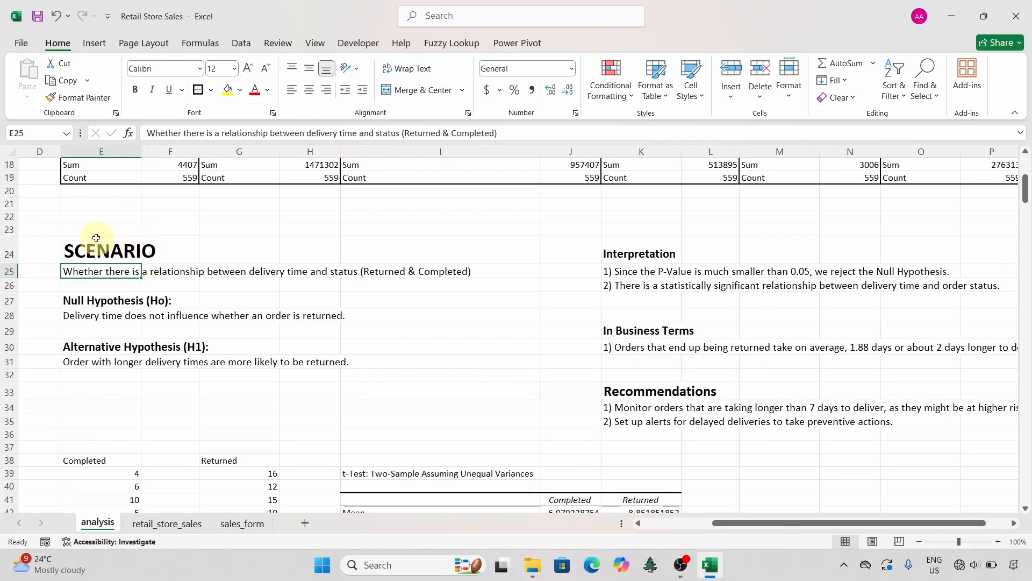
{"action": "left_click", "coordinate": [264, 347]}
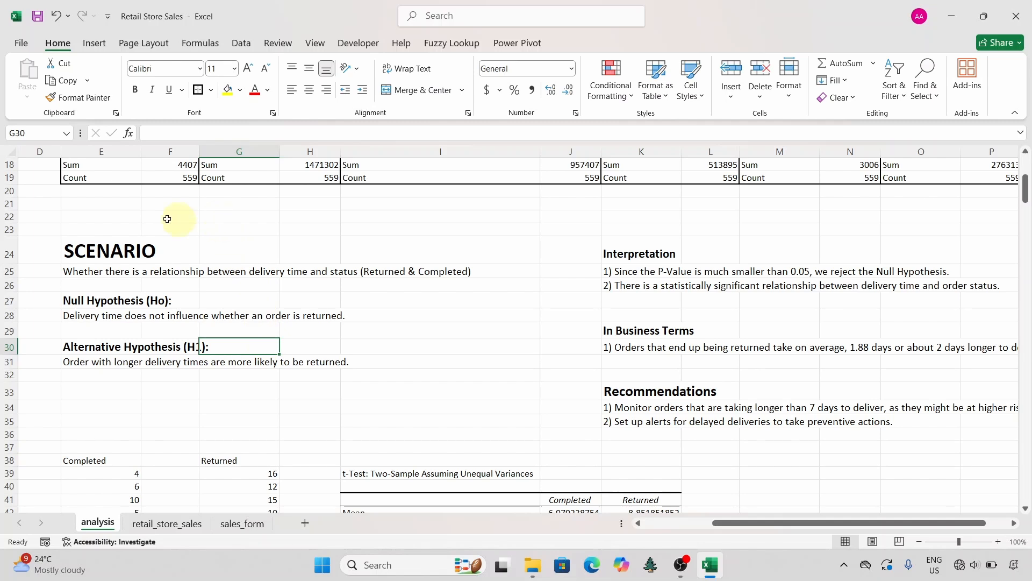
Step: Enter the title "T-Test" in cell I22, above the scenario and interpretation blocks
{"action": "left_click", "coordinate": [457, 220]}
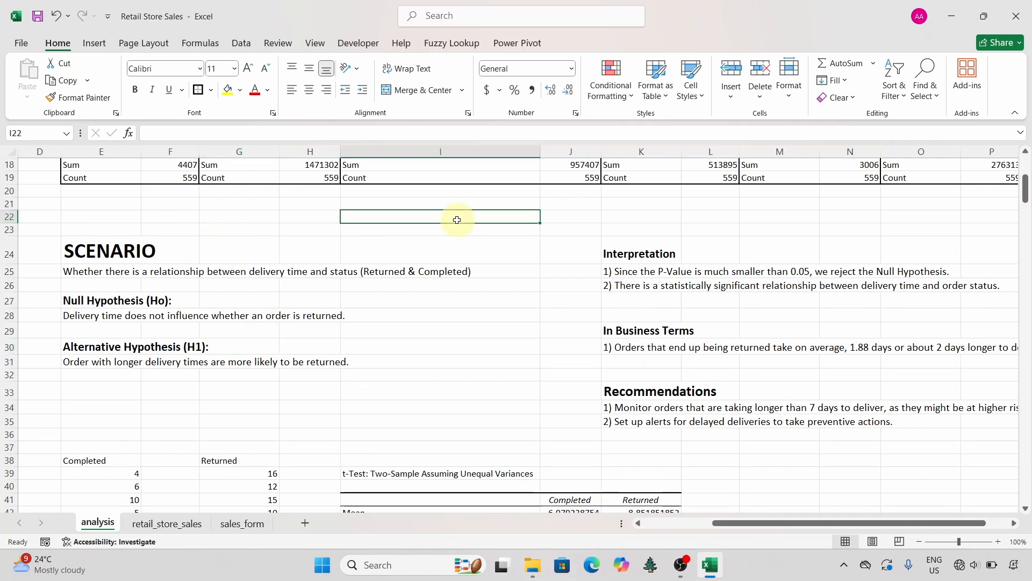
{"action": "type", "text": "T-T"}
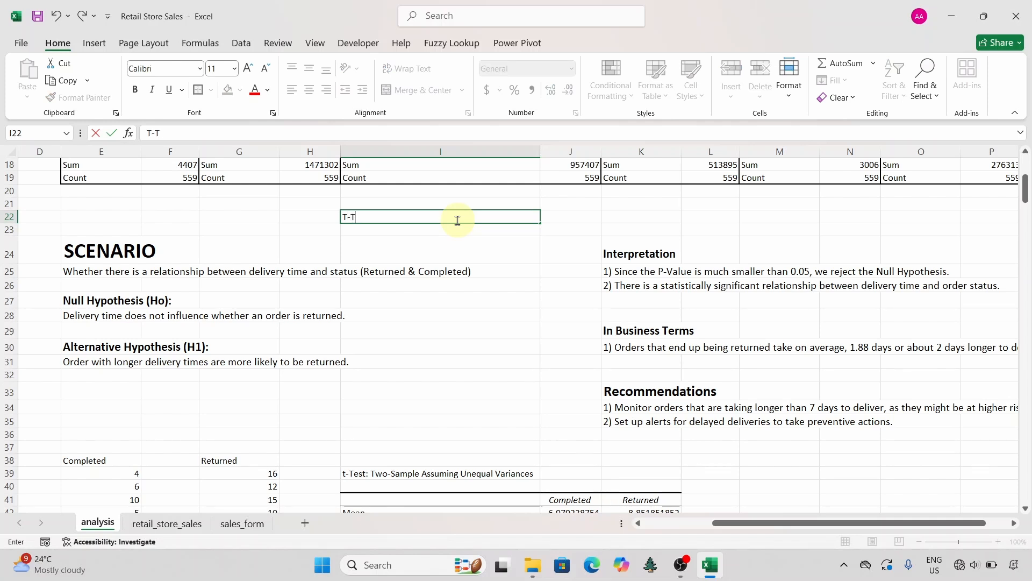
{"action": "type", "text": "est"}
{"action": "key", "text": "Left"}
{"action": "key", "text": "Left"}
{"action": "key", "text": "Left"}
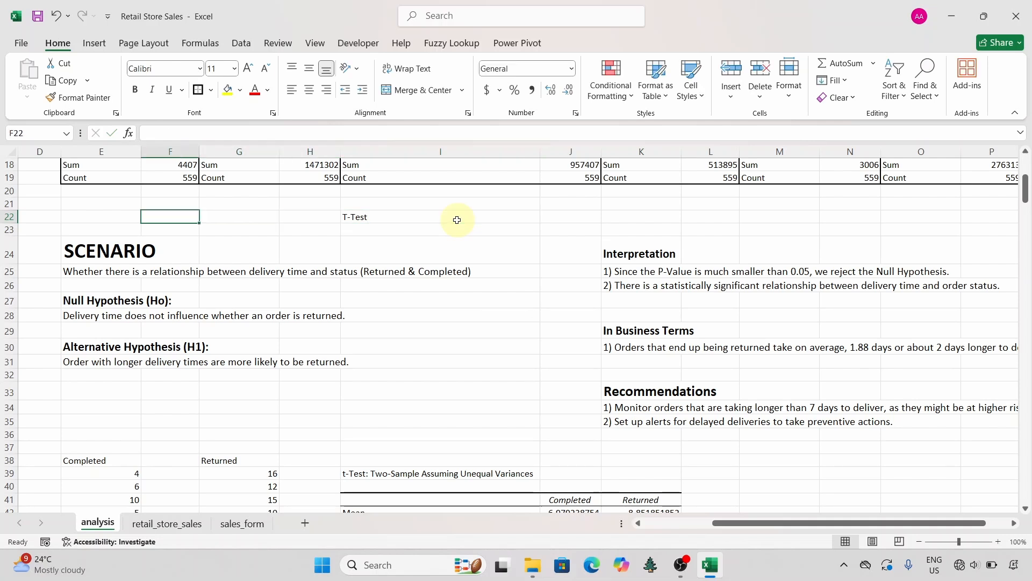
Step: Merge and center the T-Test title across row 22, from column E over the width of the statistics table above
{"action": "left_click", "coordinate": [457, 220]}
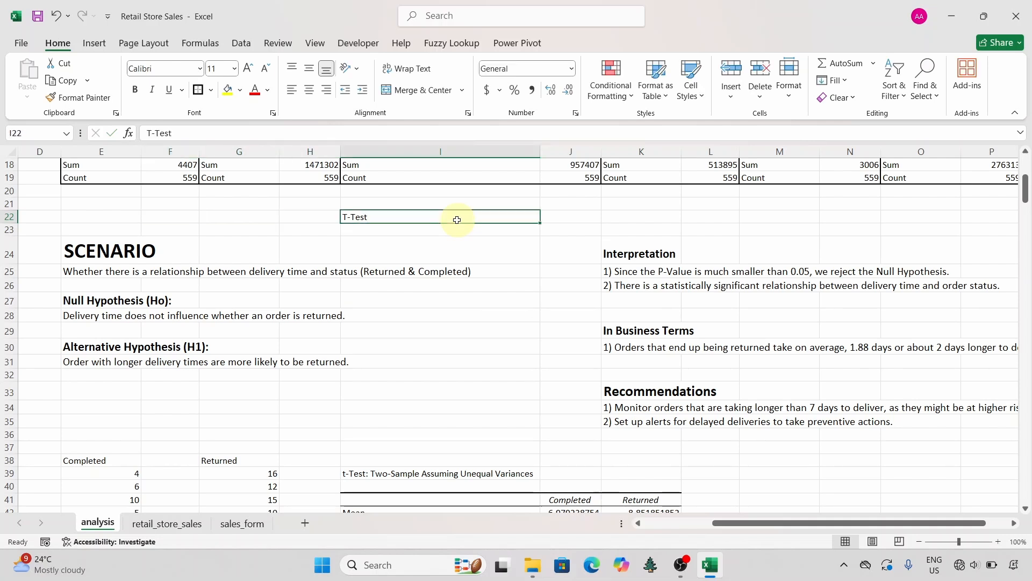
{"action": "double_click", "coordinate": [348, 216]}
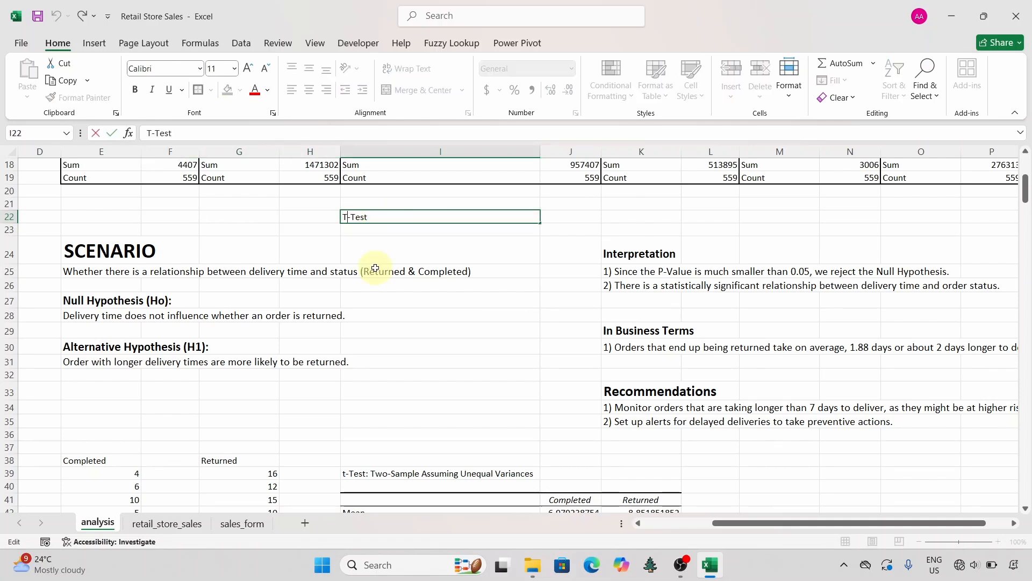
{"action": "left_click", "coordinate": [232, 237]}
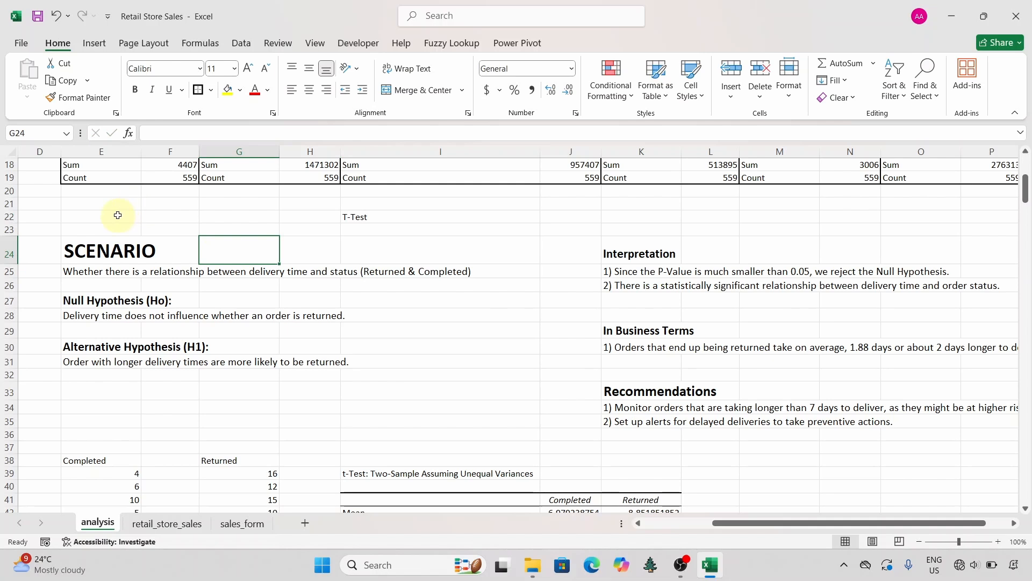
{"action": "left_click_drag", "start_coordinate": [118, 215], "coordinate": [894, 221]}
{"action": "left_click", "coordinate": [400, 90]}
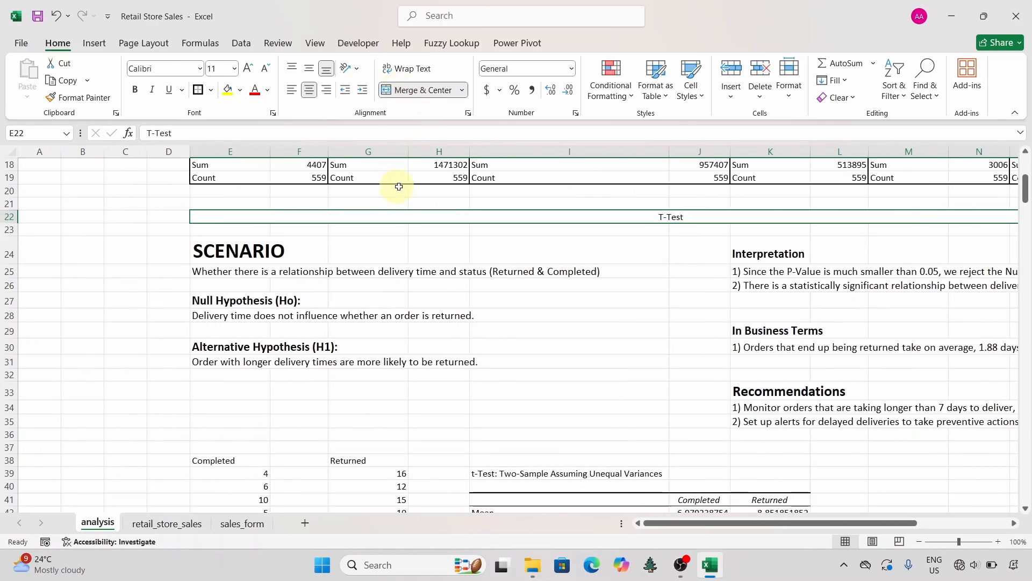
Step: Format the merged T-Test title in row 22 as bold, size 24, with an outside border
{"action": "left_click", "coordinate": [249, 69]}
{"action": "left_click", "coordinate": [249, 68]}
{"action": "left_click", "coordinate": [249, 69]}
{"action": "left_click", "coordinate": [249, 69]}
{"action": "left_click", "coordinate": [249, 68]}
{"action": "left_click", "coordinate": [249, 69]}
{"action": "left_click", "coordinate": [249, 69]}
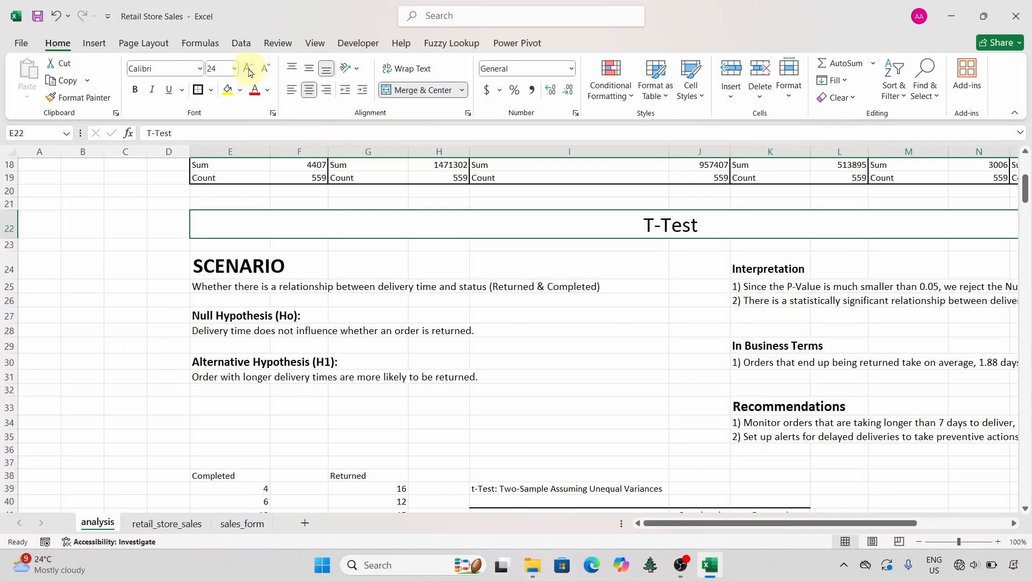
{"action": "left_click", "coordinate": [139, 92]}
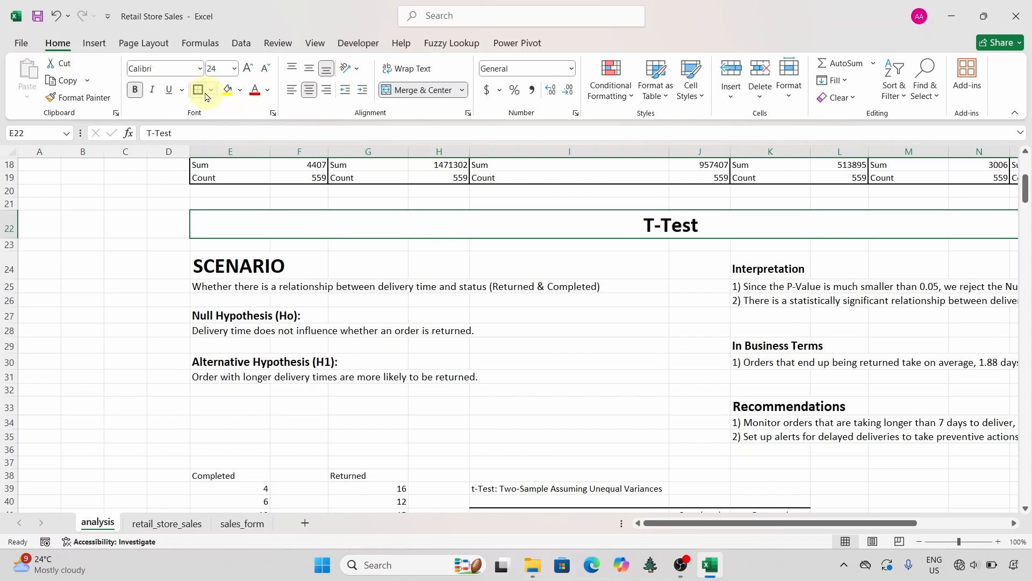
{"action": "left_click", "coordinate": [609, 359]}
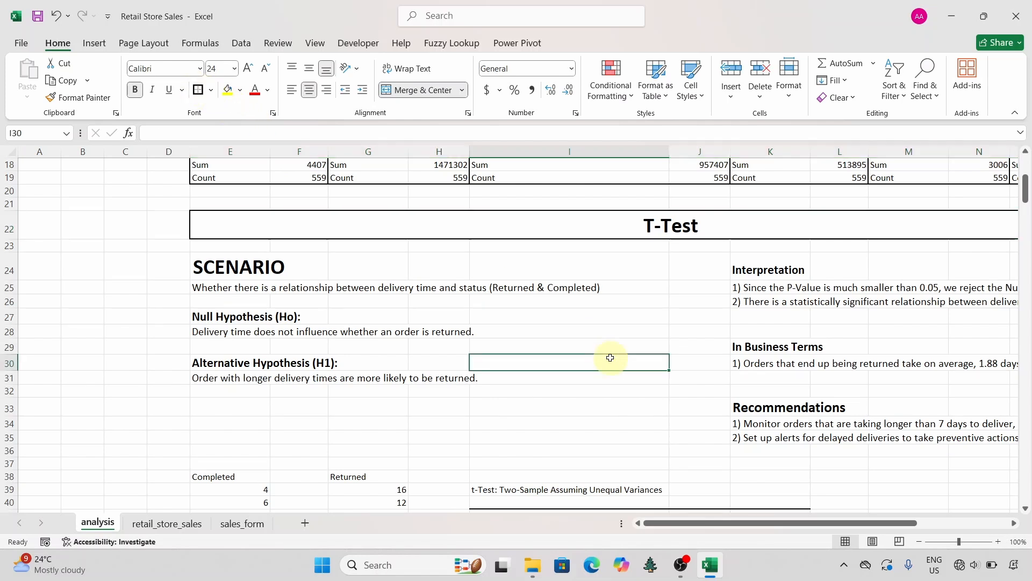
{"action": "scroll", "coordinate": [611, 357], "scroll_direction": "down", "scroll_amount": 1}
{"action": "scroll", "coordinate": [611, 358], "scroll_direction": "down", "scroll_amount": 15}
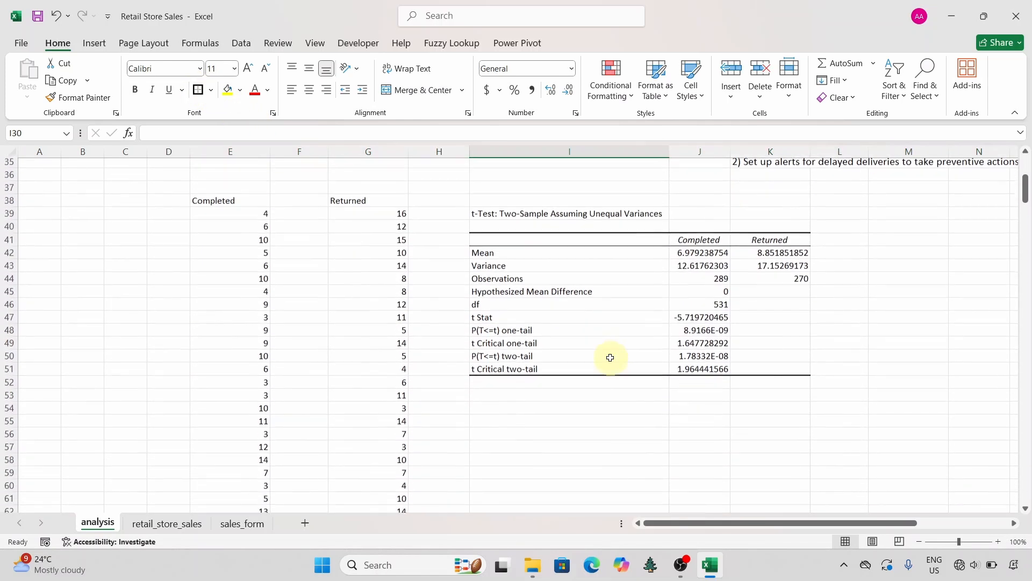
{"action": "scroll", "coordinate": [610, 358], "scroll_direction": "up", "scroll_amount": 15}
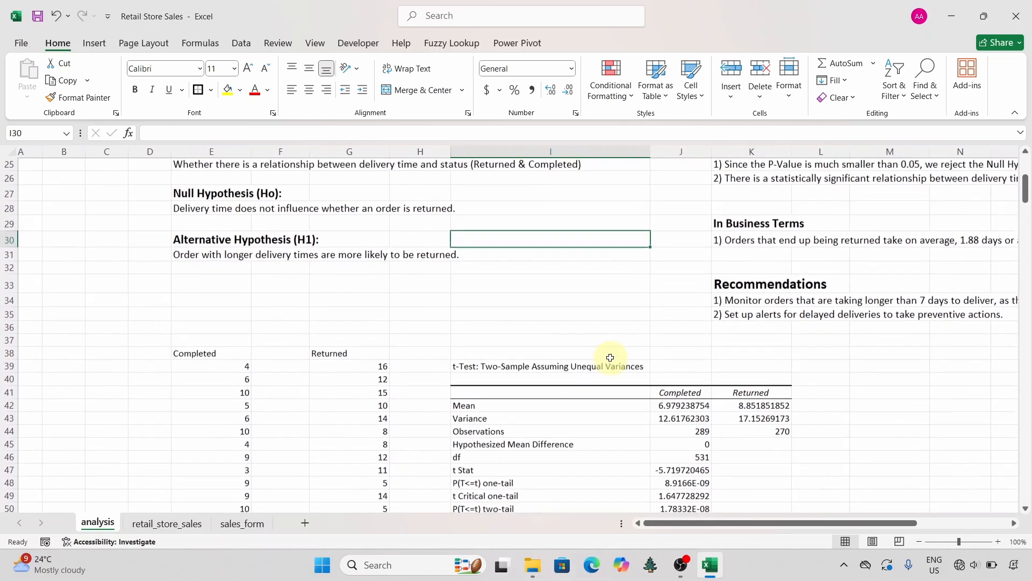
Step: Add an outside border around the t-test output table in I39:K51 and make its heading in I39 bold
{"action": "scroll", "coordinate": [611, 358], "scroll_direction": "down", "scroll_amount": 2}
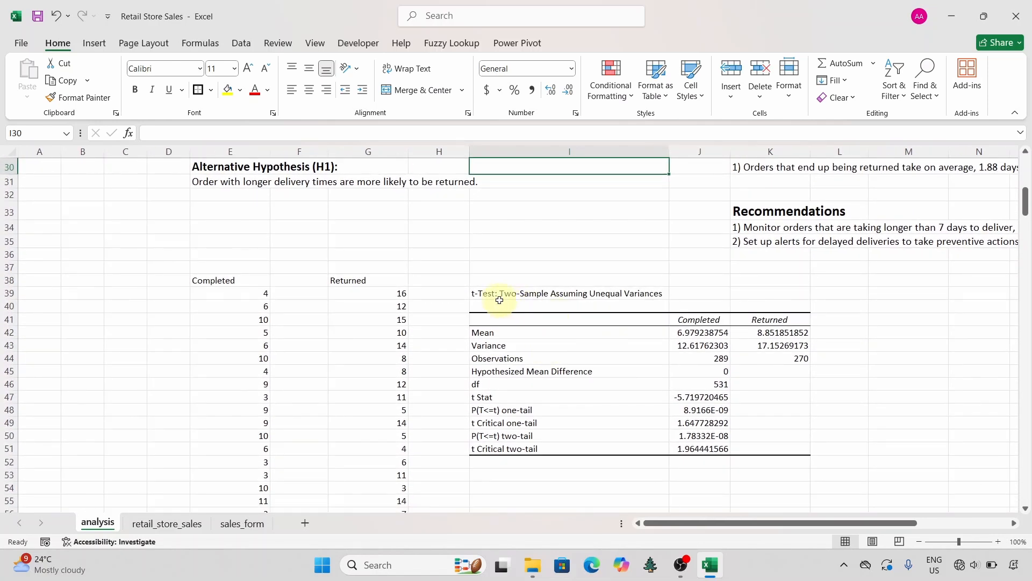
{"action": "left_click_drag", "start_coordinate": [482, 293], "coordinate": [745, 446]}
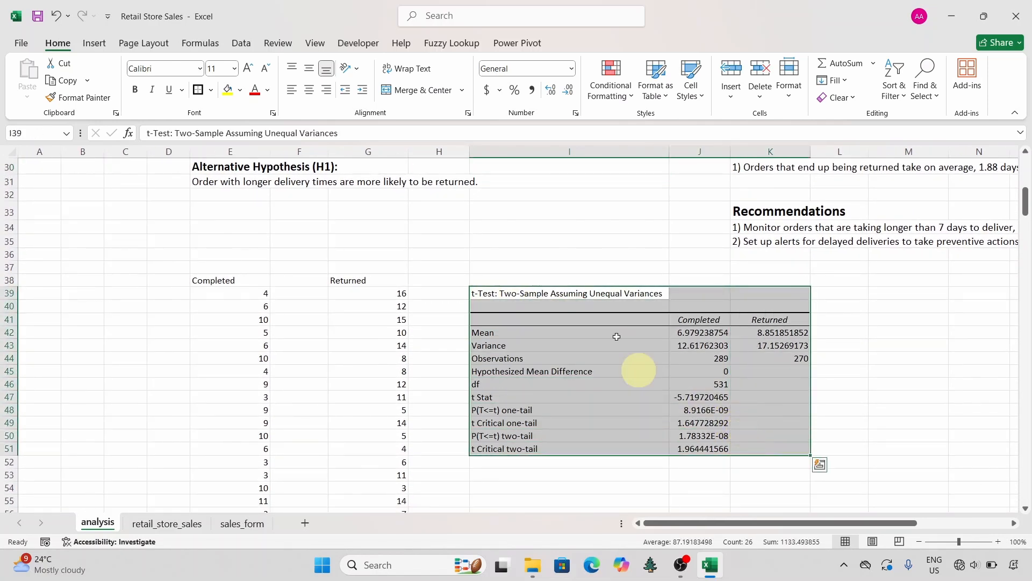
{"action": "left_click", "coordinate": [197, 91]}
{"action": "left_click", "coordinate": [513, 281]}
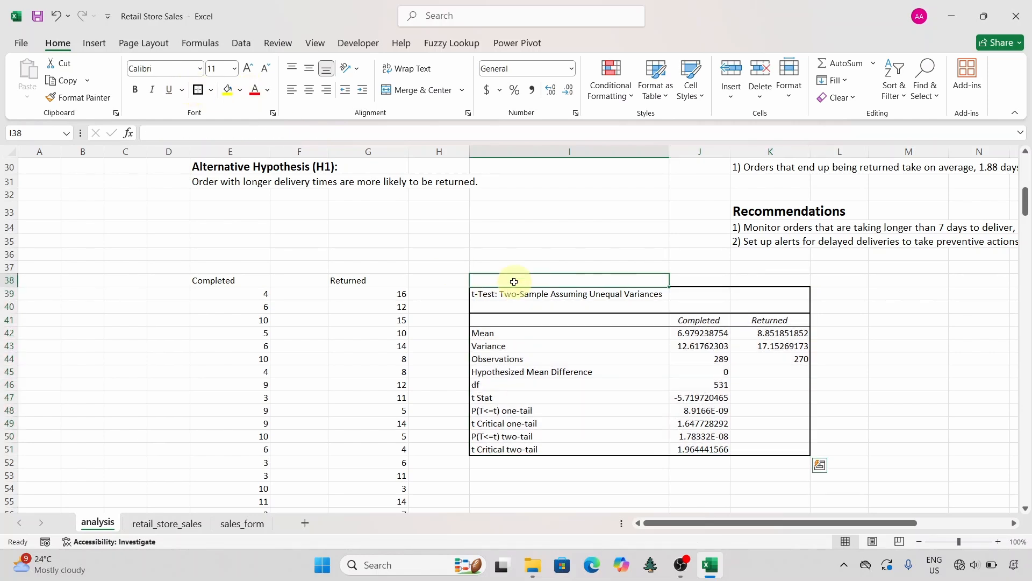
{"action": "left_click", "coordinate": [527, 294]}
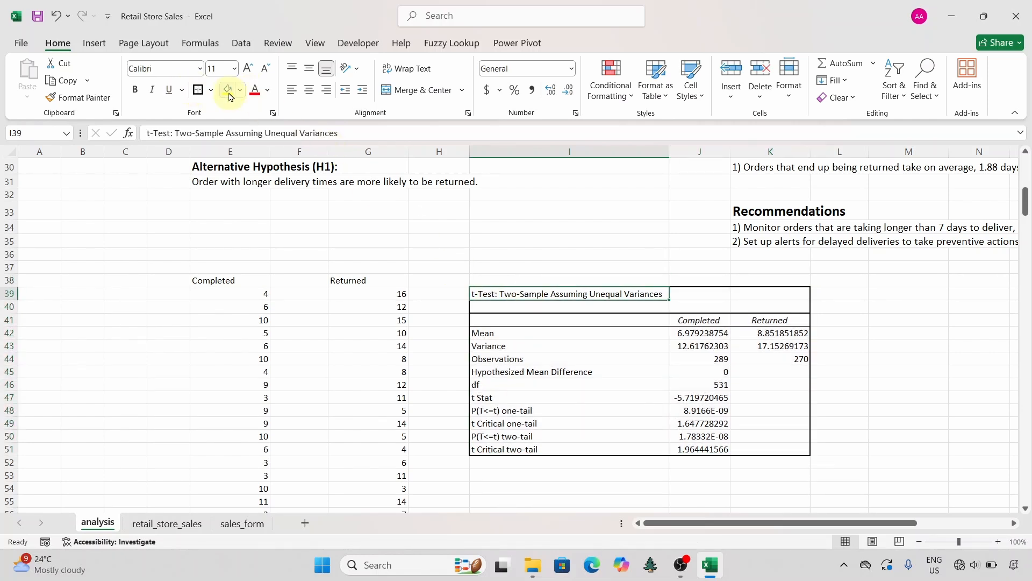
{"action": "left_click", "coordinate": [136, 91]}
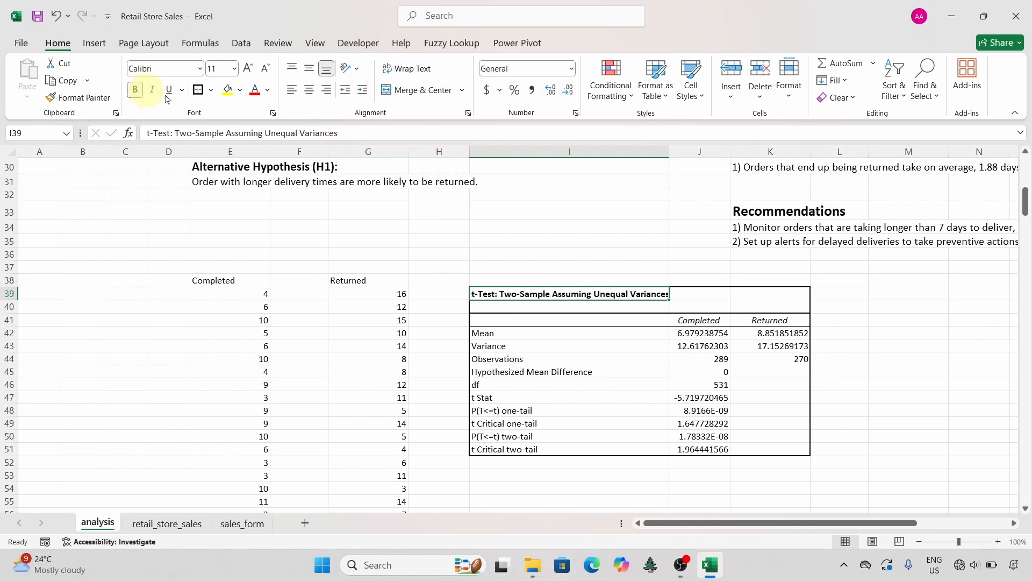
{"action": "left_click", "coordinate": [558, 278]}
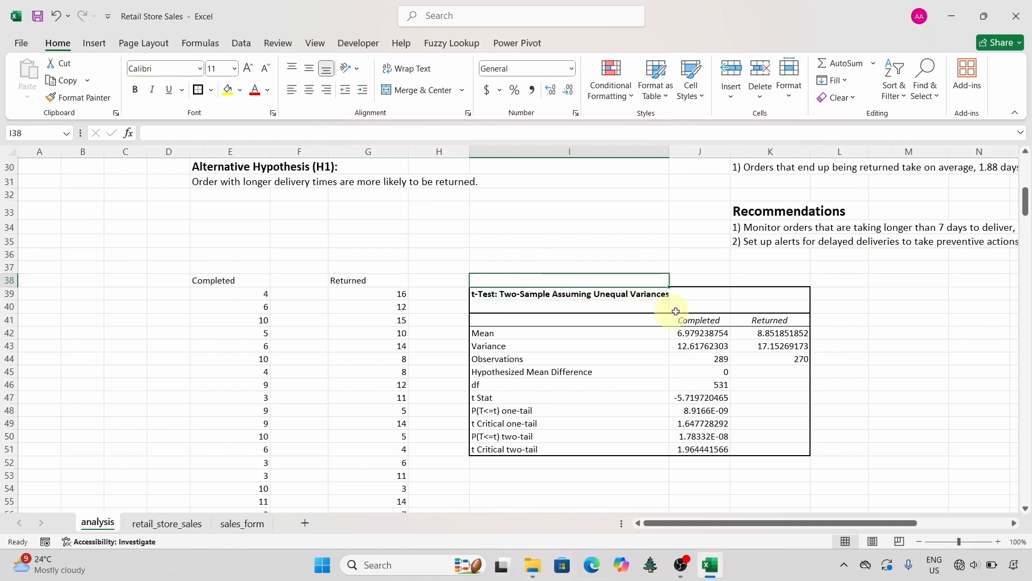
Step: Review the finished analysis sheet: the T-Test scenario, hypotheses, output table, interpretation, business terms, recommendations and descriptive statistics
{"action": "scroll", "coordinate": [694, 306], "scroll_direction": "up", "scroll_amount": 4}
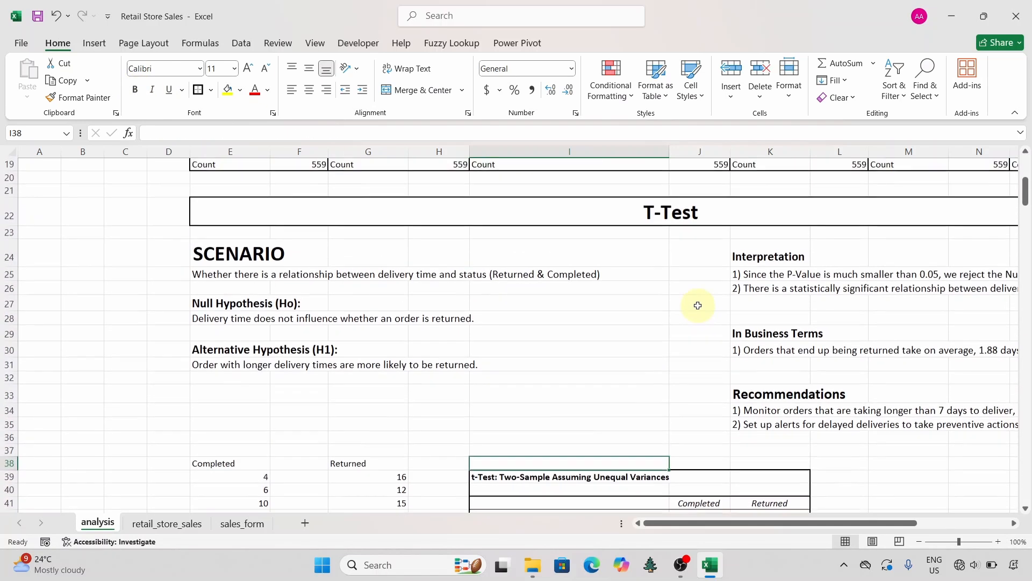
{"action": "scroll", "coordinate": [696, 302], "scroll_direction": "right", "scroll_amount": 2}
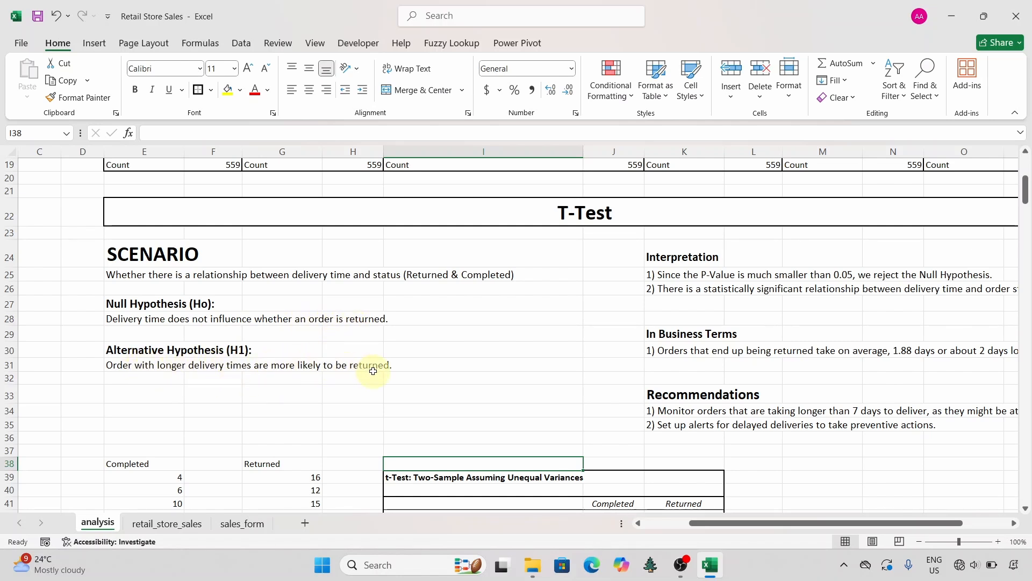
{"action": "scroll", "coordinate": [373, 371], "scroll_direction": "down", "scroll_amount": 3}
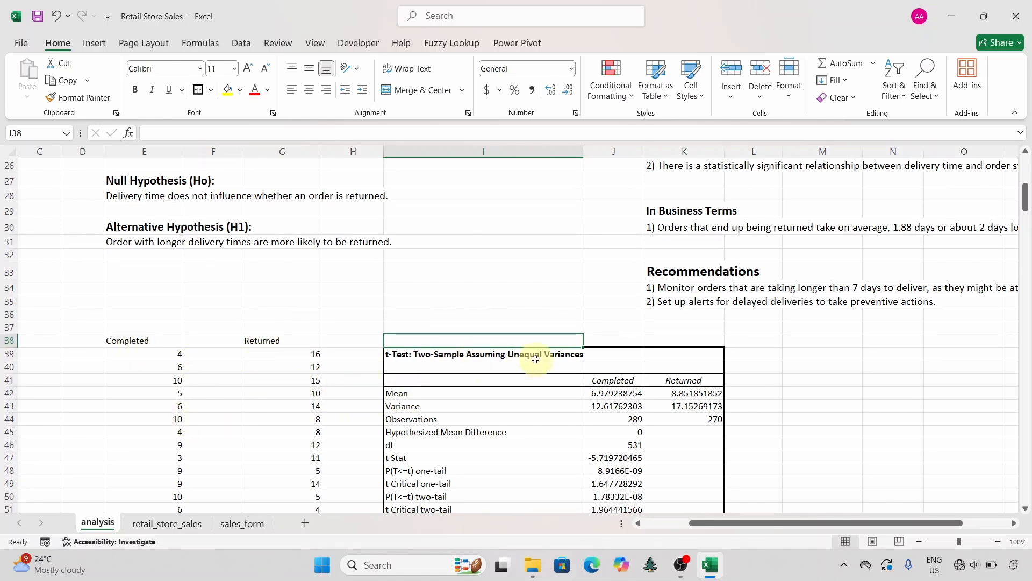
{"action": "scroll", "coordinate": [501, 371], "scroll_direction": "down", "scroll_amount": 2}
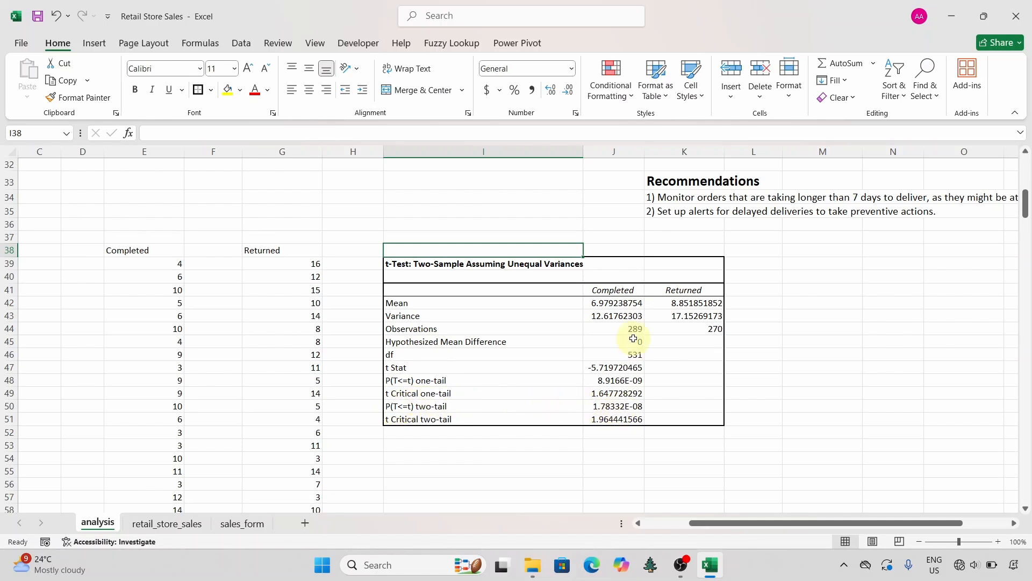
{"action": "scroll", "coordinate": [636, 365], "scroll_direction": "up", "scroll_amount": 4}
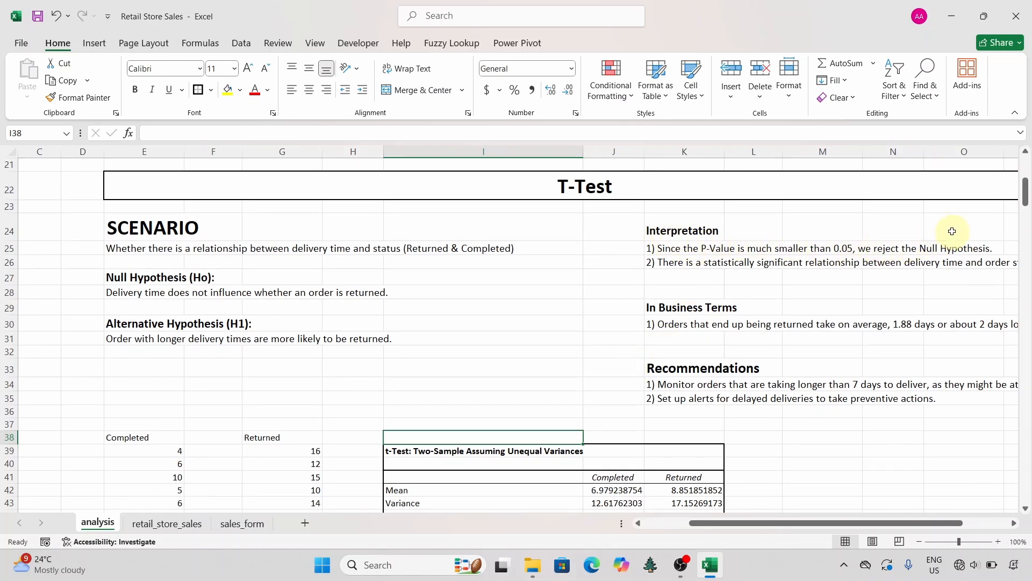
{"action": "scroll", "coordinate": [698, 277], "scroll_direction": "right", "scroll_amount": 3}
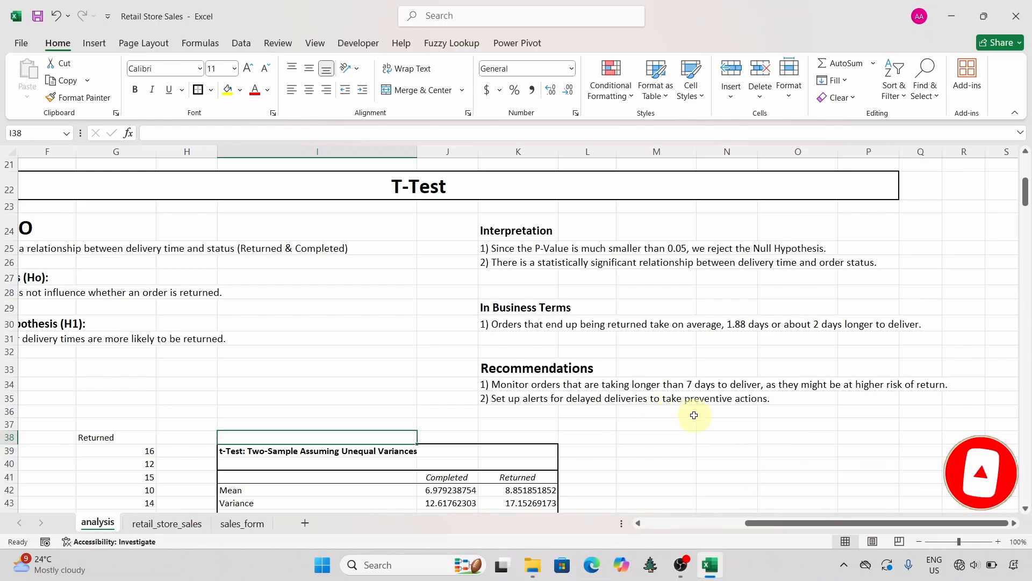
{"action": "scroll", "coordinate": [455, 407], "scroll_direction": "left", "scroll_amount": 5}
{"action": "scroll", "coordinate": [456, 408], "scroll_direction": "up", "scroll_amount": 7}
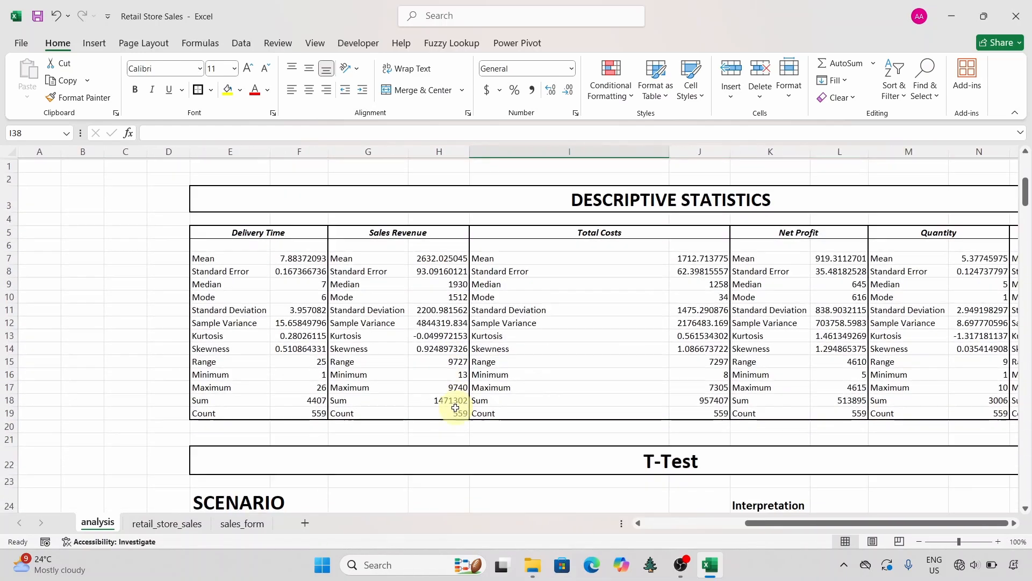